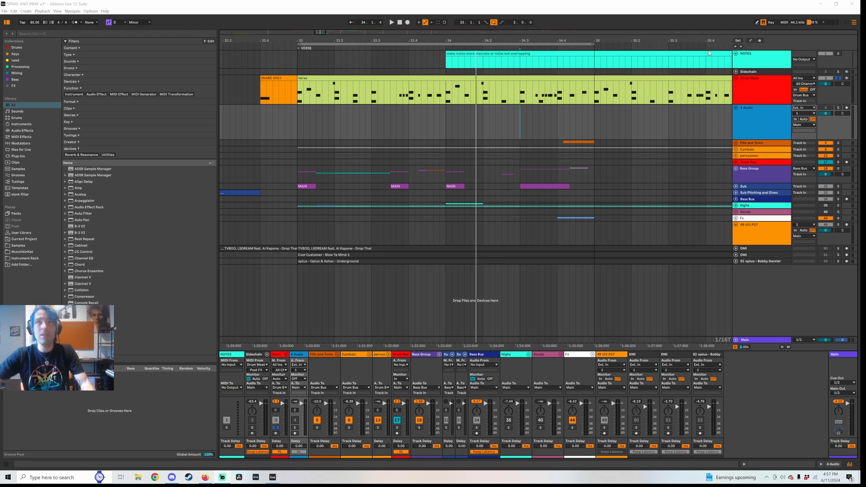
Step: Set the 4 Audio track's input to Resampling and arm it for recording
click(763, 113)
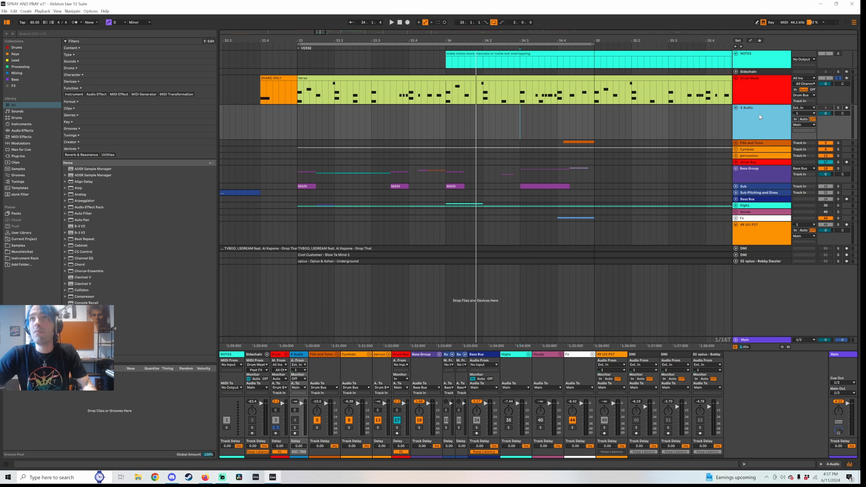
click(806, 109)
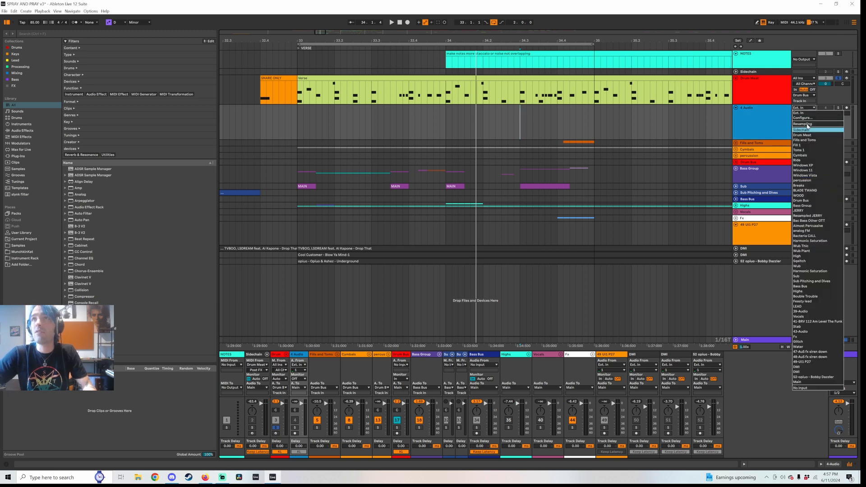
click(838, 119)
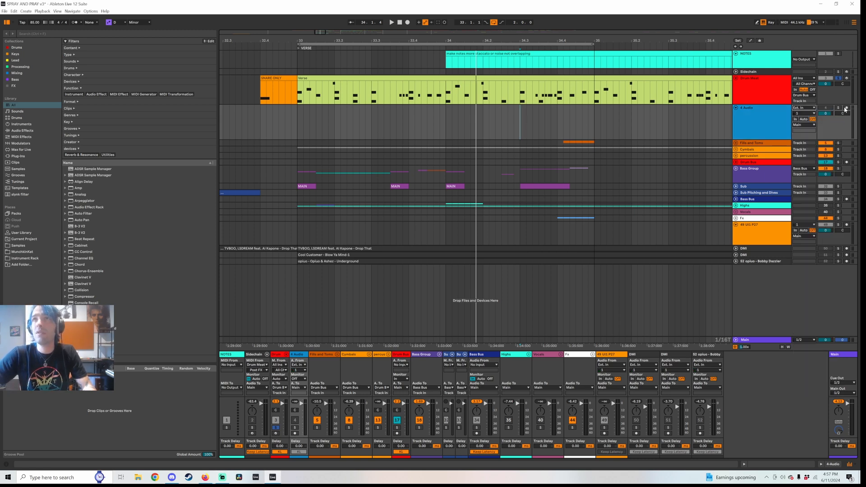
click(846, 110)
Step: Solo the kick pad in the Drum Meat track's Drum Rack and audition the Verse clip from its start
double_click(740, 86)
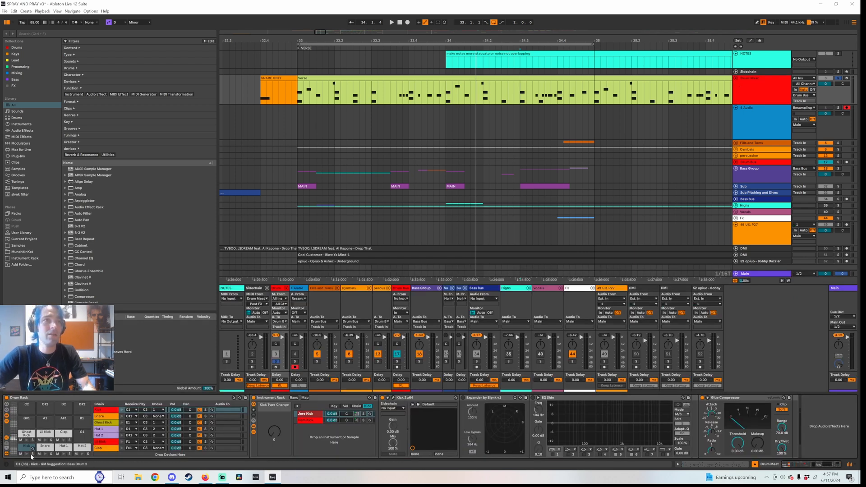
click(771, 91)
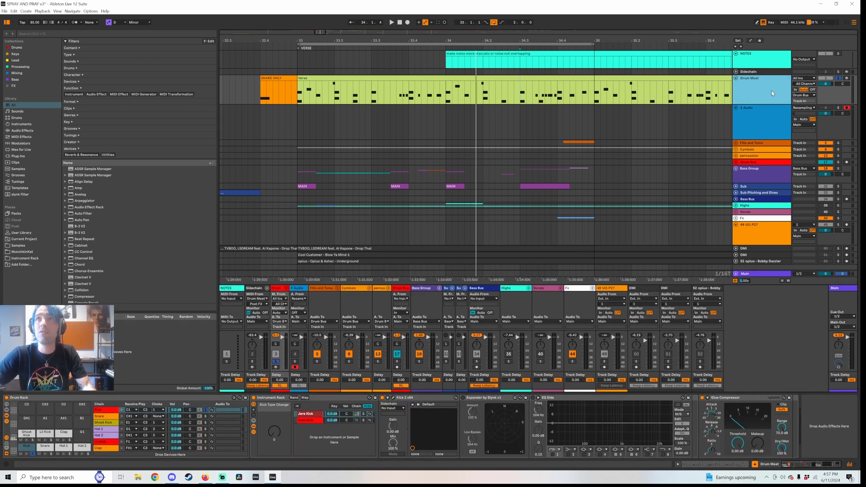
key(space)
key(space)
key(space)
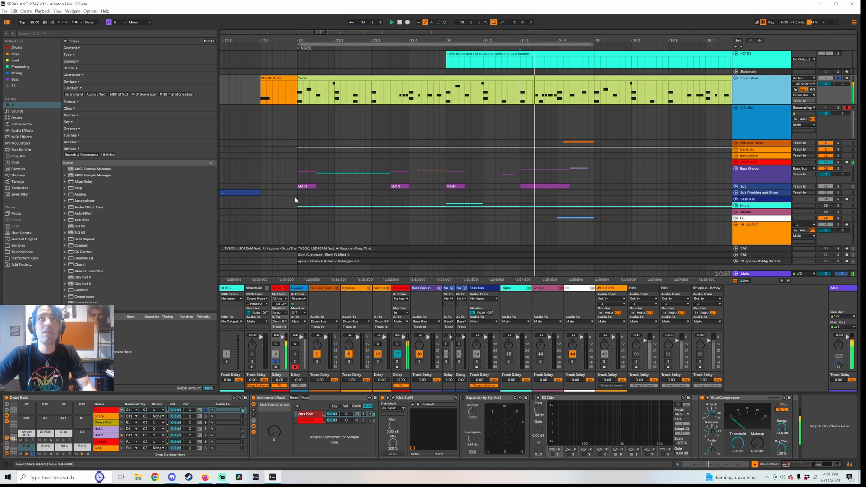
click(309, 78)
key(space)
key(space)
Step: Set the Kick Type Change macro to 127 and zoom in on the Nem Kick sample's waveform
drag(274, 432, 274, 375)
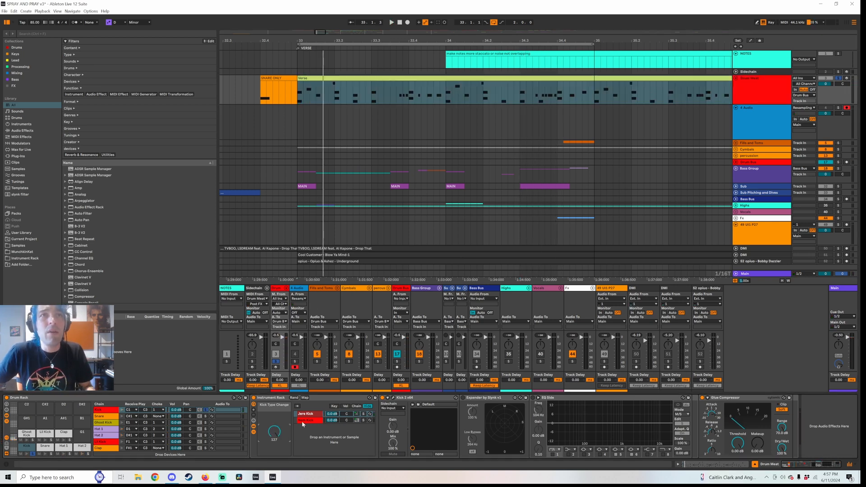
click(306, 420)
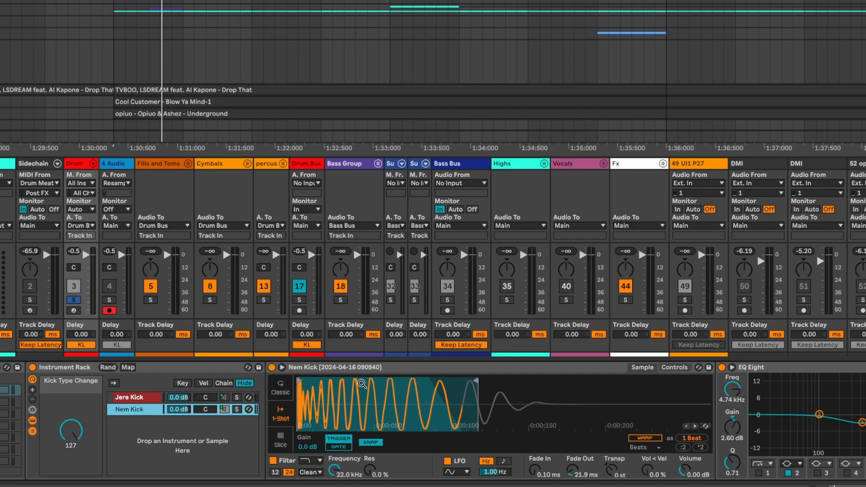
drag(431, 407, 447, 426)
drag(392, 406, 674, 381)
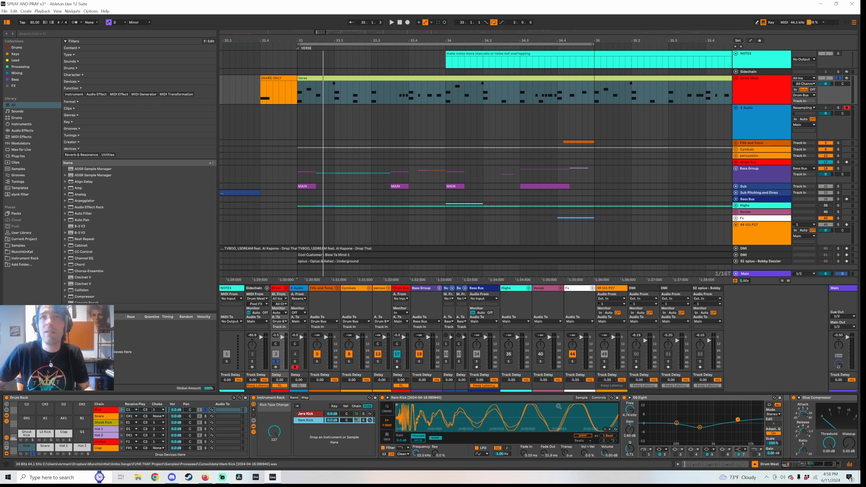
scroll(500, 419, down, 2)
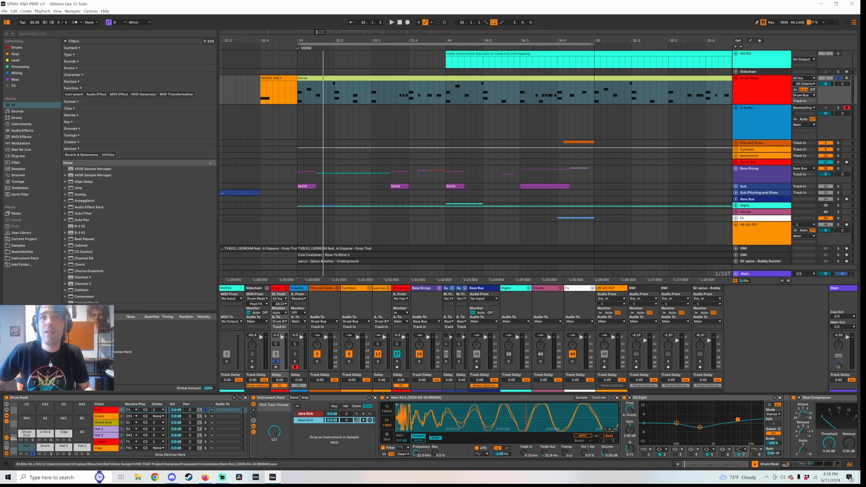
Step: Render the Jere Kick chain's Kick 2 sound into a new rack chain and set its sample playback to 1-Shot
click(311, 414)
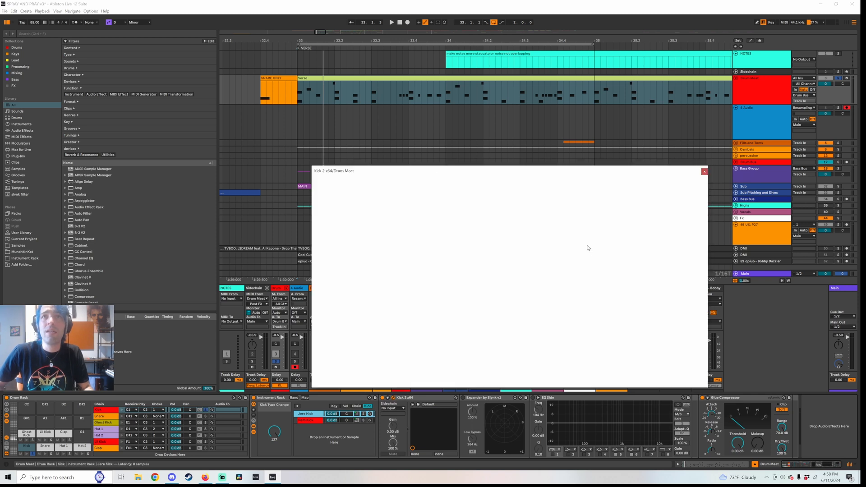
click(550, 338)
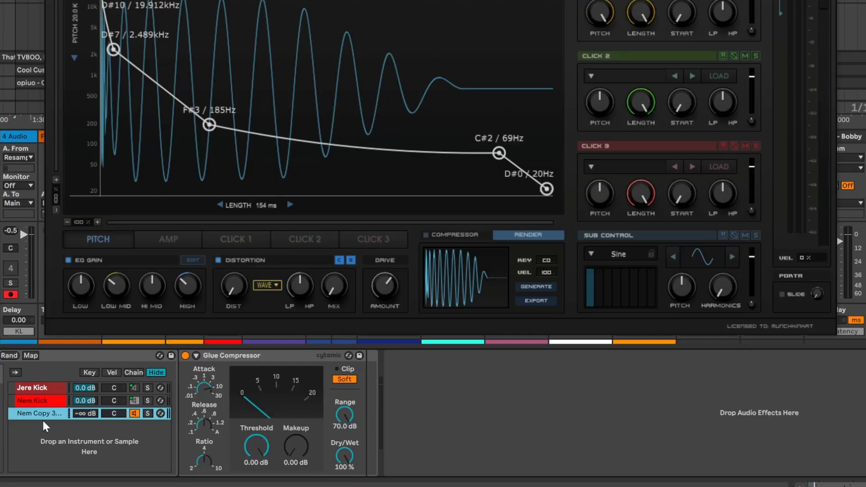
click(311, 427)
click(194, 408)
drag(246, 381, 314, 371)
Step: Enable Expander by Slynk and EQ Side on the Jere Kick chain, bypassing the Expander briefly to compare the sound
click(39, 389)
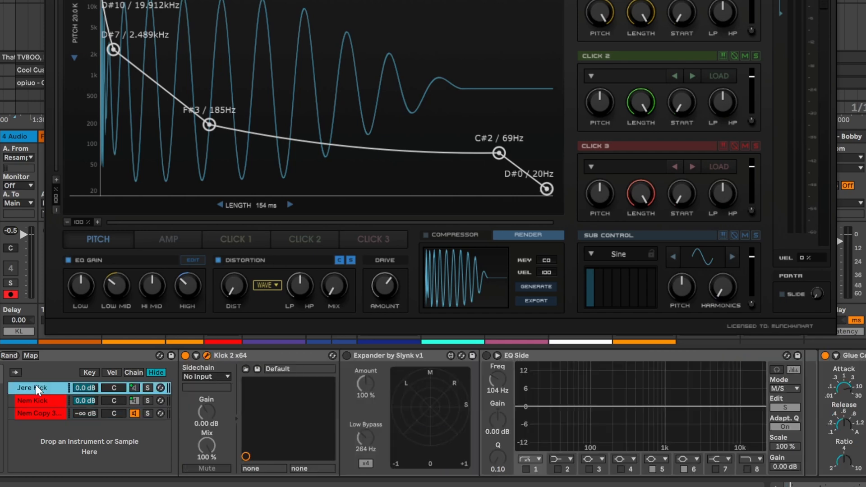
click(346, 356)
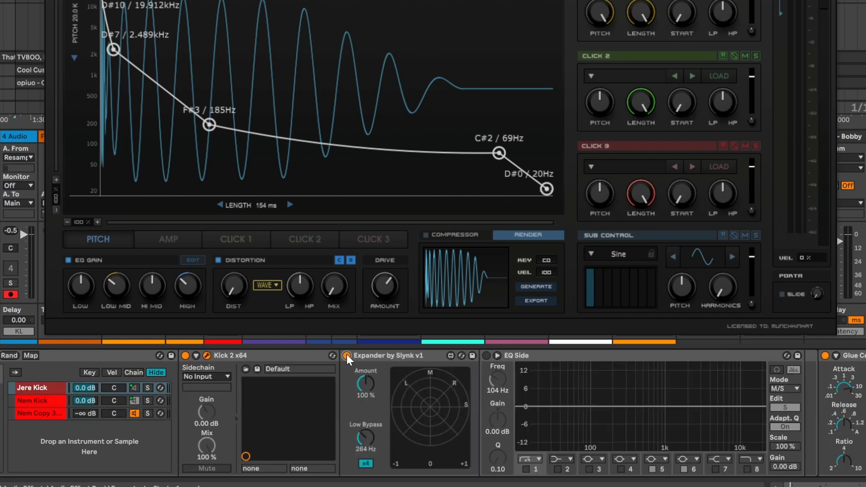
click(378, 354)
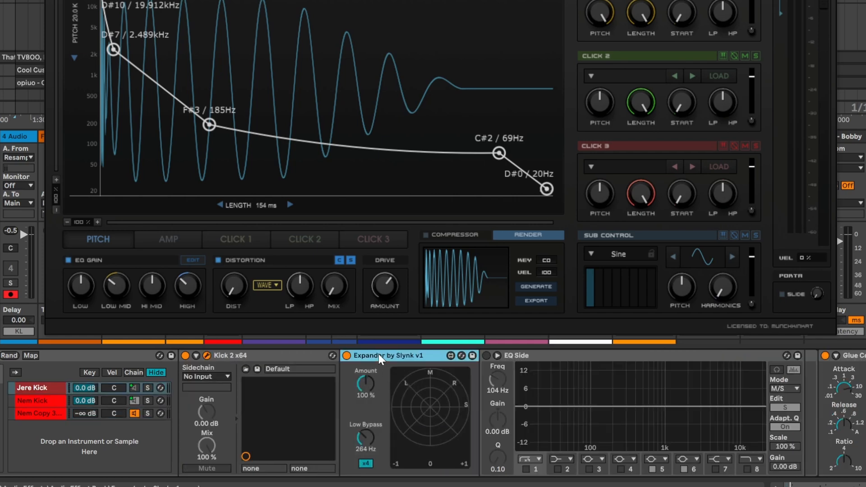
click(486, 355)
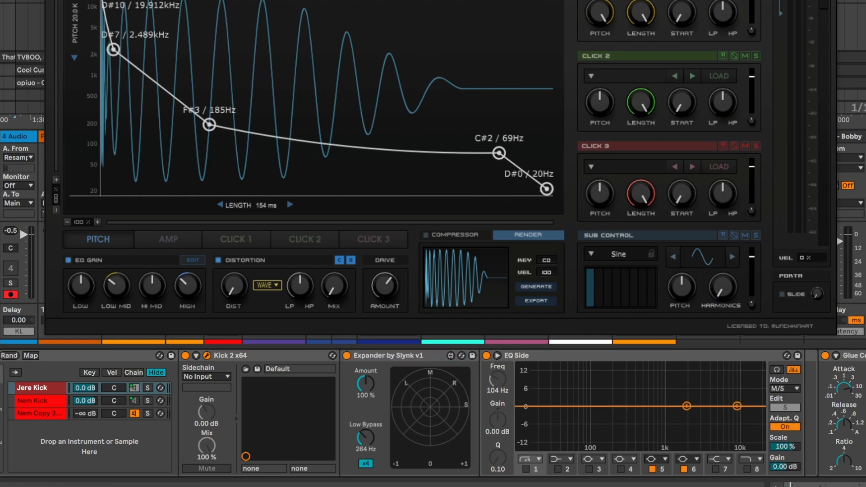
click(346, 355)
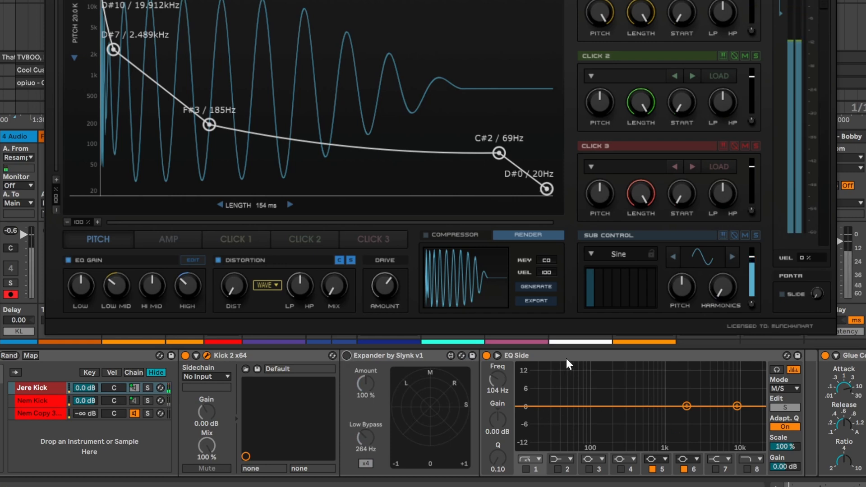
click(346, 355)
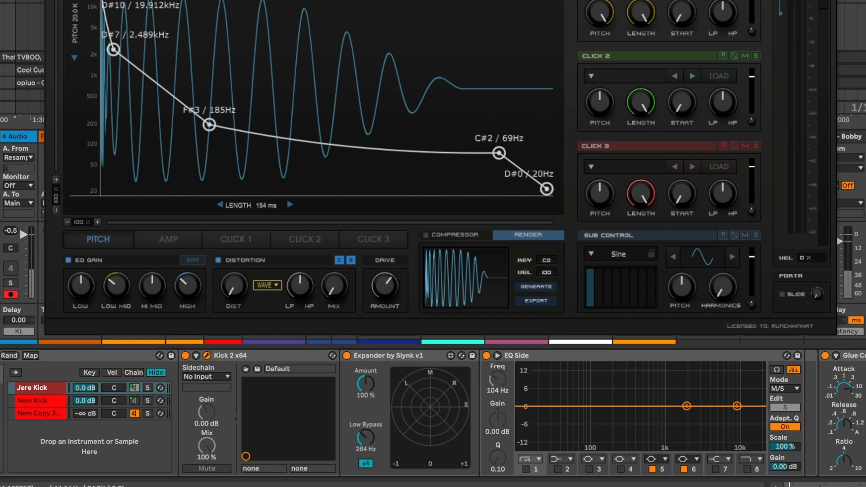
Step: Examine the waveforms of the resampled 4-Audio 0001 kick and the rendered Nem Copy 3 kick
click(57, 415)
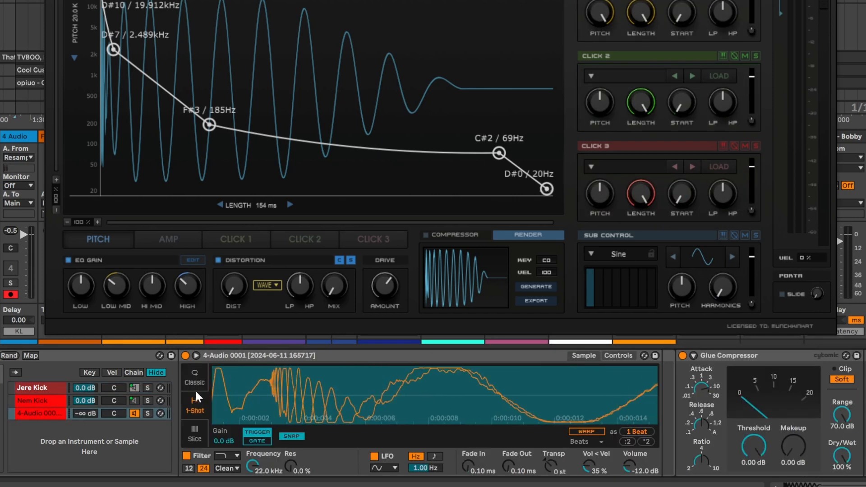
drag(370, 379, 218, 374)
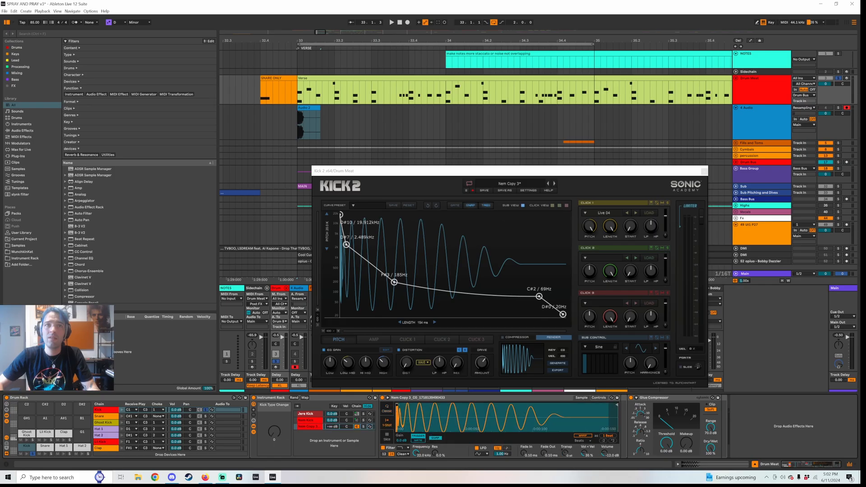
drag(417, 413, 455, 429)
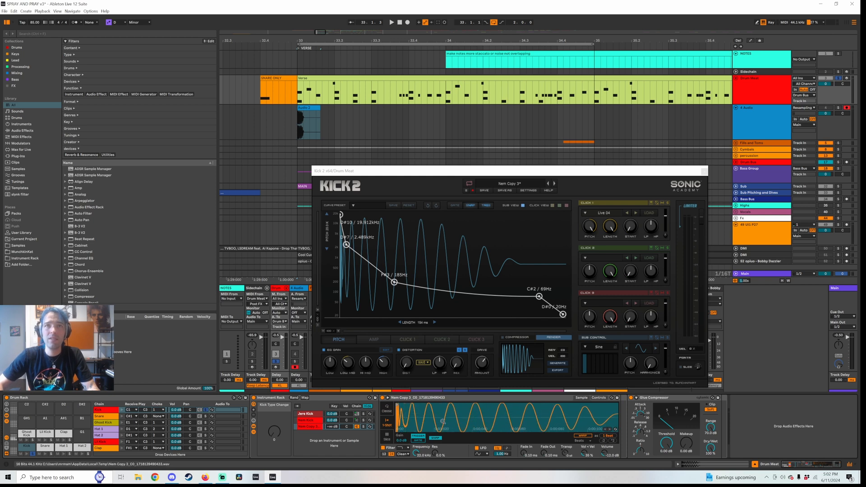
Step: Examine the Nem Kick sample's waveform up close, from its opening transient to its tail, against the rendered copy
click(307, 420)
drag(436, 414, 434, 400)
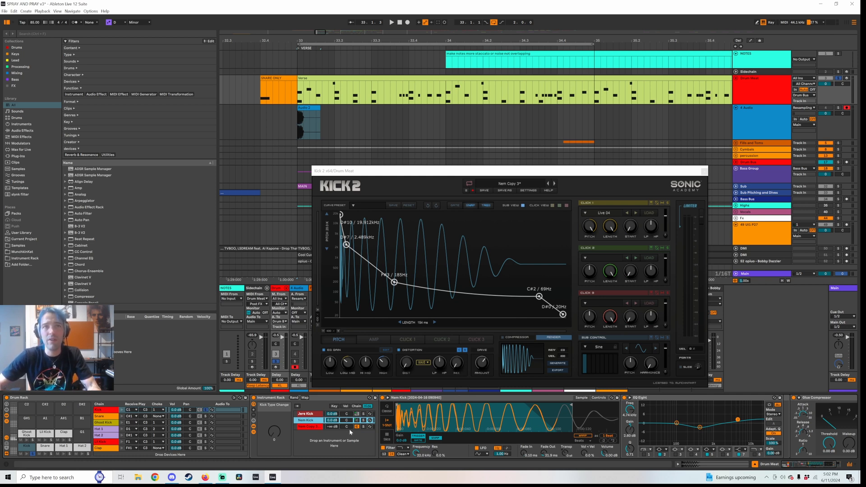
click(315, 427)
click(315, 420)
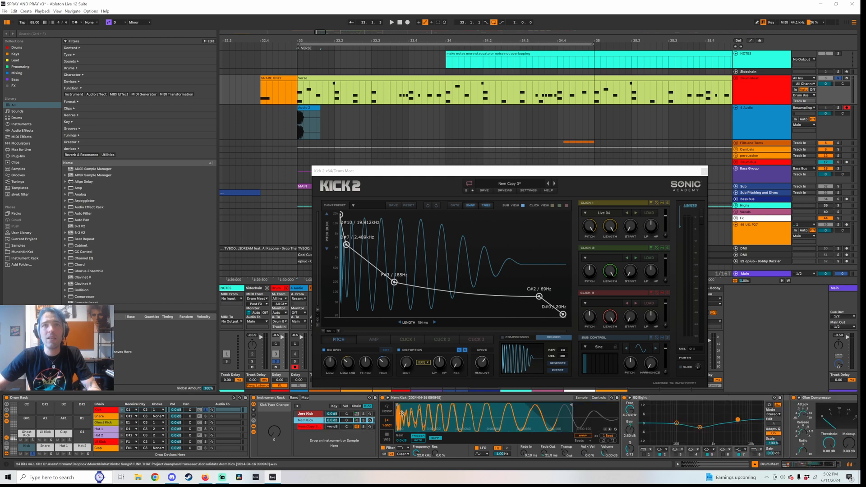
drag(401, 408, 438, 410)
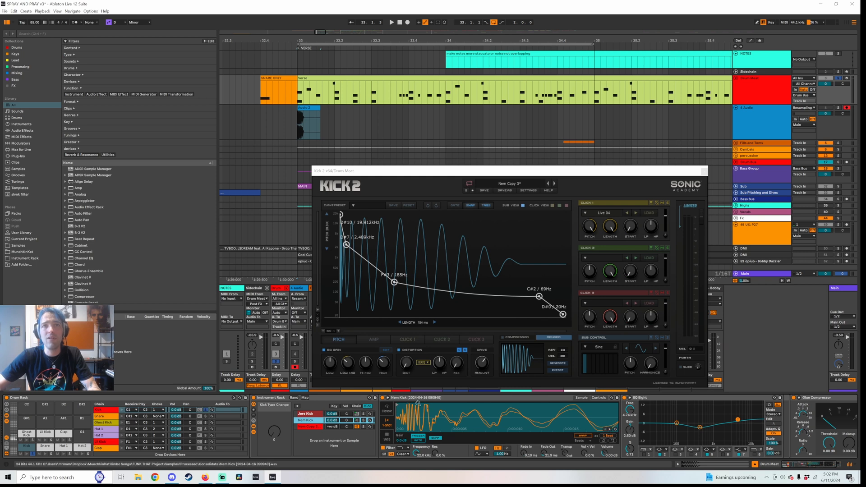
drag(442, 406, 396, 407)
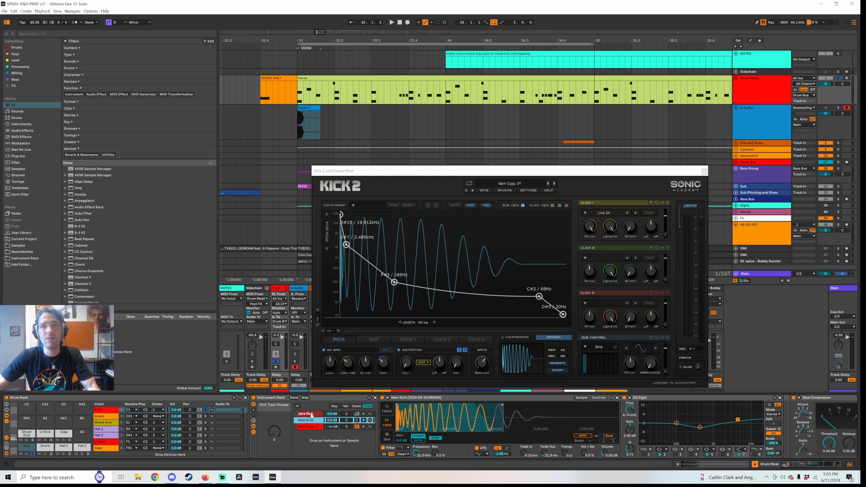
mouse_move(417, 417)
mouse_down()
mouse_move(417, 446)
mouse_move(417, 433)
mouse_up()
drag(586, 415, 586, 402)
drag(417, 417, 417, 420)
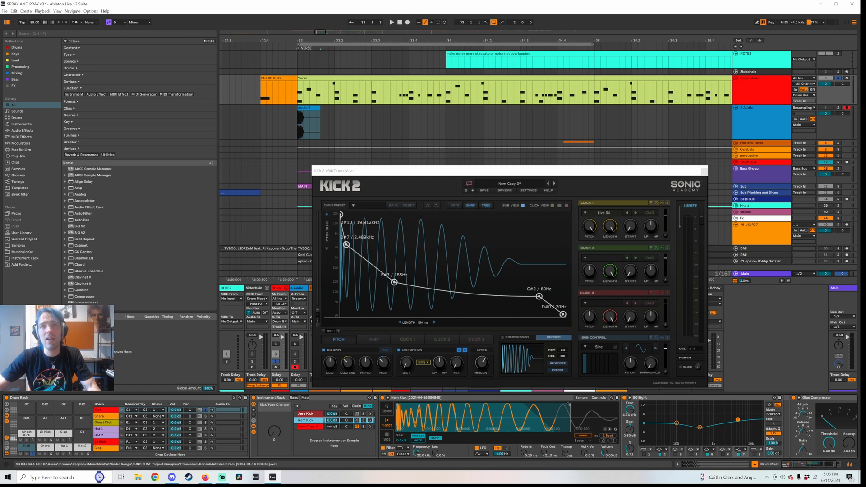
mouse_move(568, 404)
mouse_down()
mouse_move(613, 406)
mouse_move(549, 410)
mouse_move(562, 408)
mouse_up()
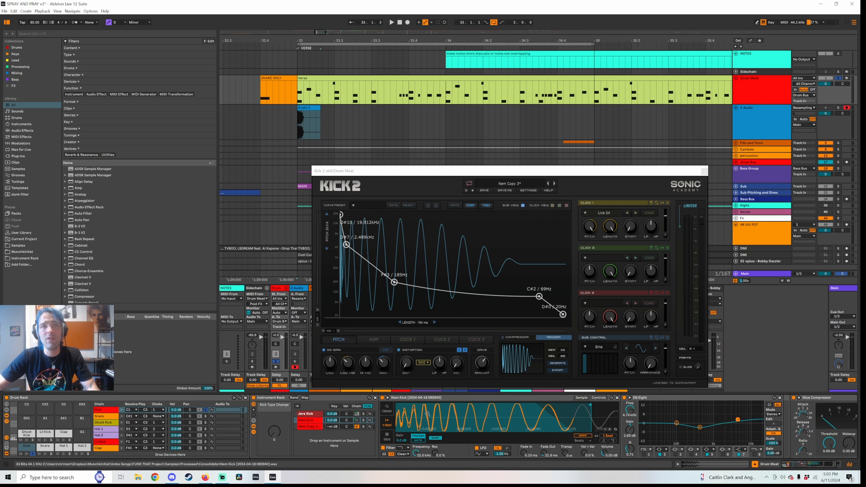
drag(446, 409, 446, 401)
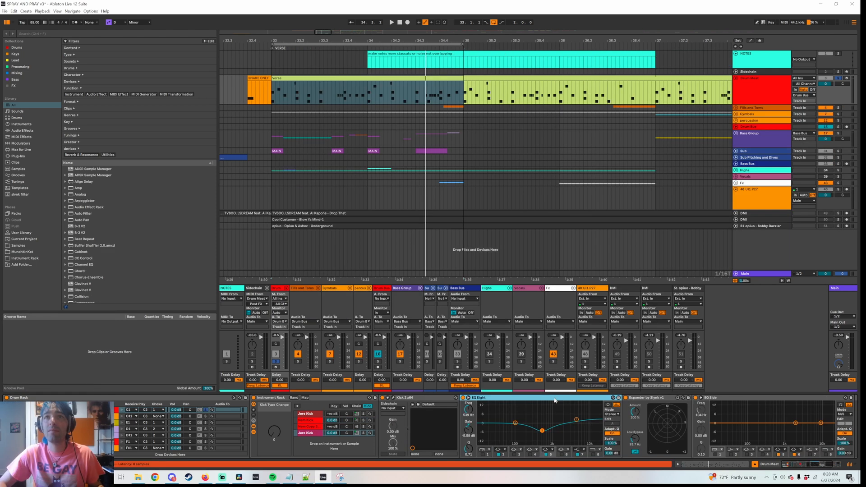
Step: Turn off EQ Eight, Expander by Slynk and EQ Side together on the last Jere Kick chain
shift+click(726, 398)
click(695, 398)
Step: Open the Kick 2 editor of the last Jere Kick chain and move its window clear of the device chain
click(422, 399)
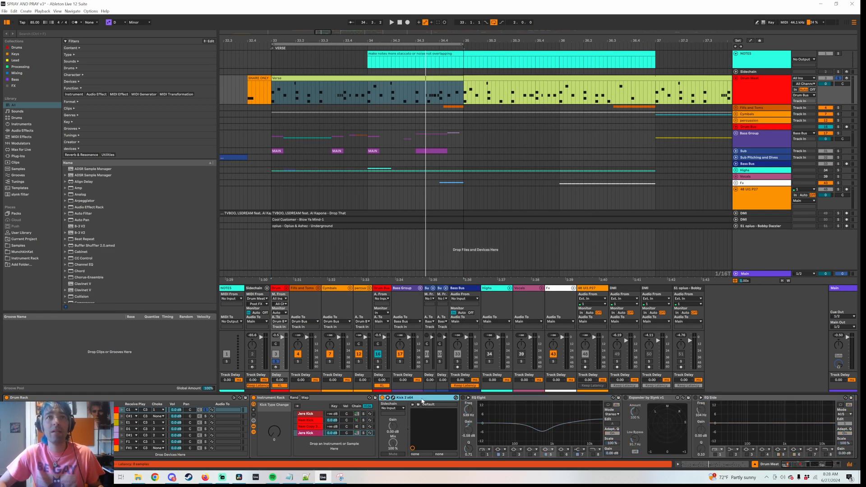
click(392, 398)
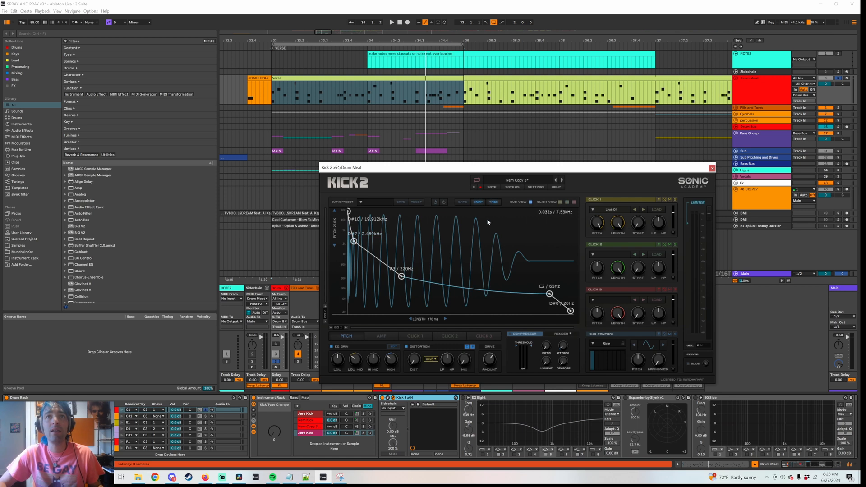
drag(497, 169, 492, 150)
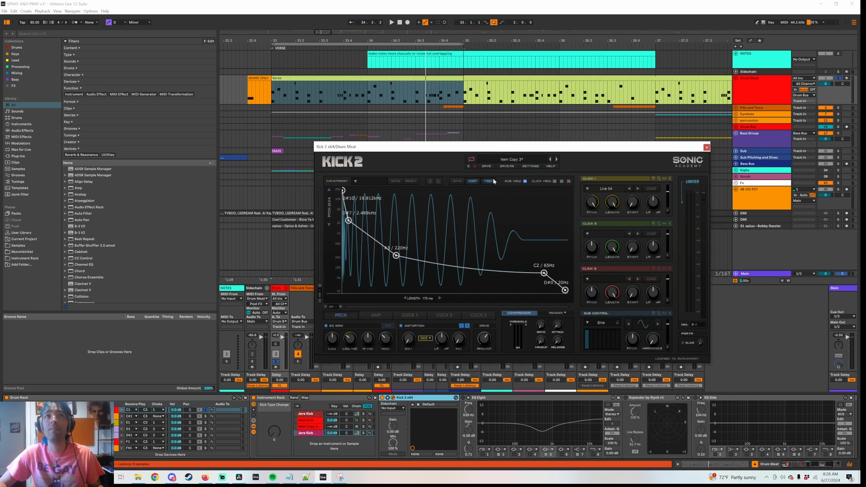
click(304, 415)
click(308, 433)
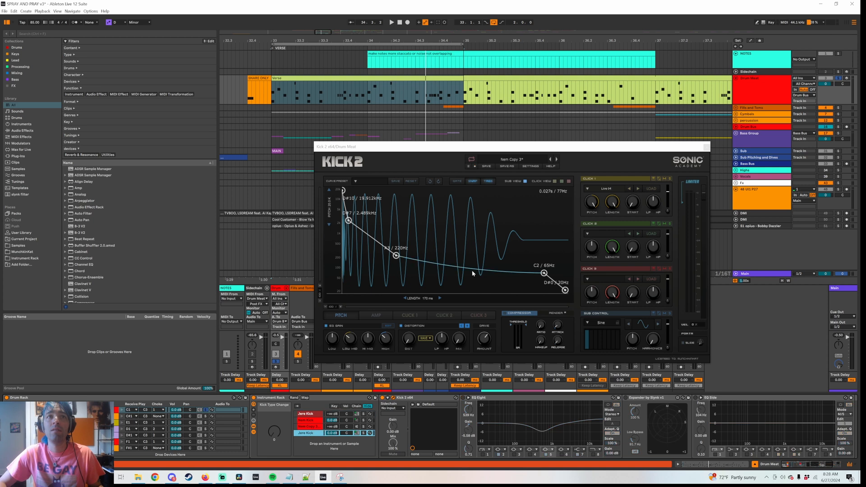
drag(492, 150, 466, 145)
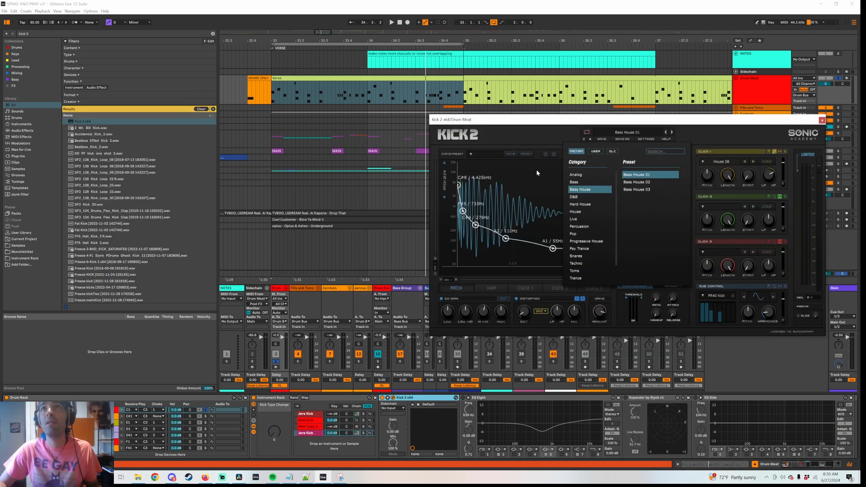
Step: Close Kick 2's preset browser with Bass House 01 loaded and reposition the plug-in window over the arrangement
click(519, 176)
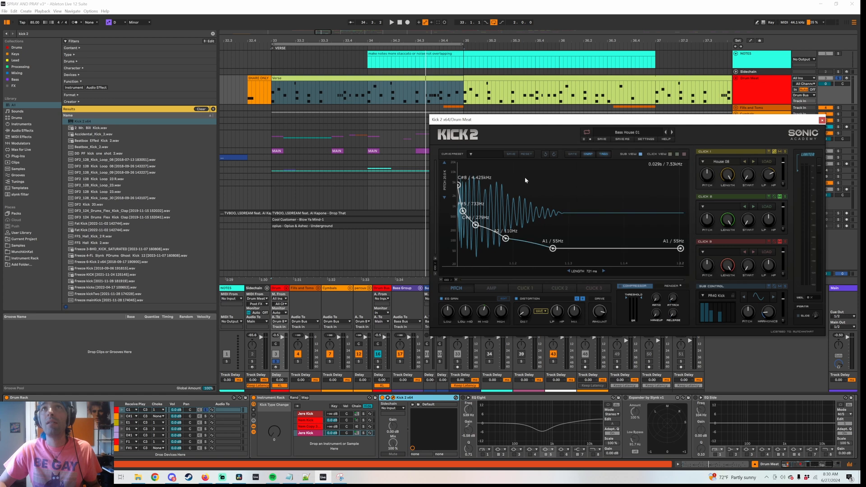
drag(573, 120, 392, 124)
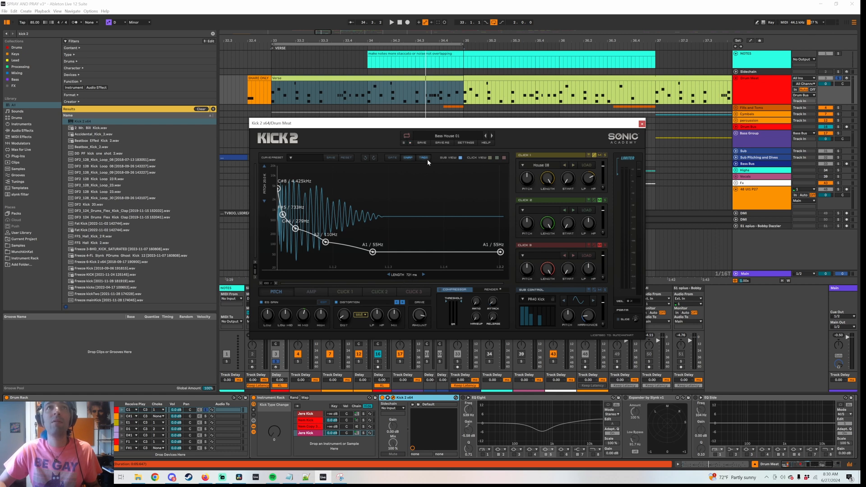
Step: Select the opening portion of the Verse clip around its first kick hit, with Kick 2 placed below the clips
drag(424, 127, 427, 225)
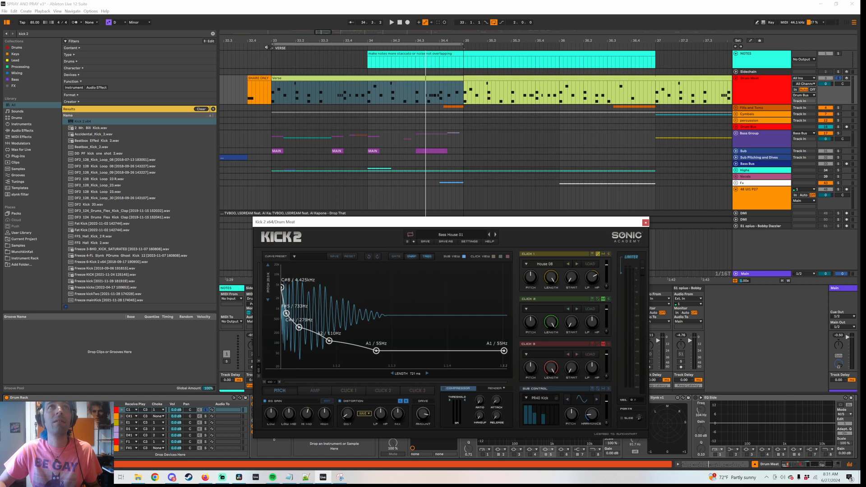
drag(276, 38, 314, 76)
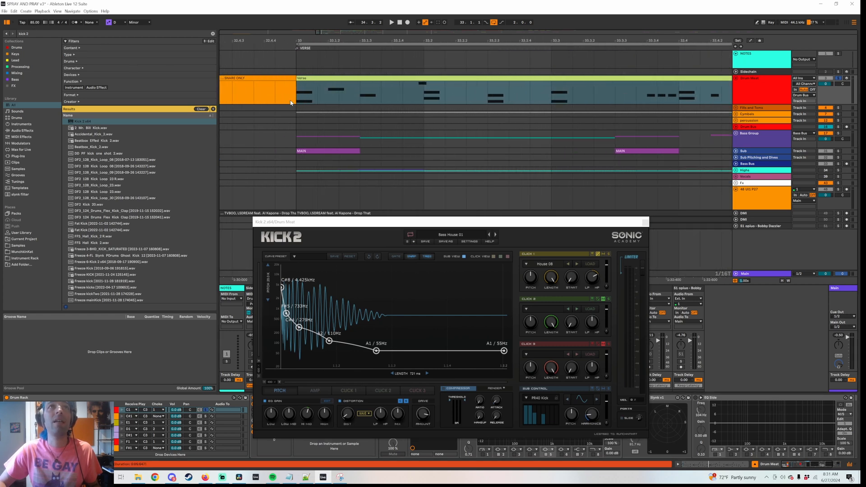
drag(298, 102, 344, 103)
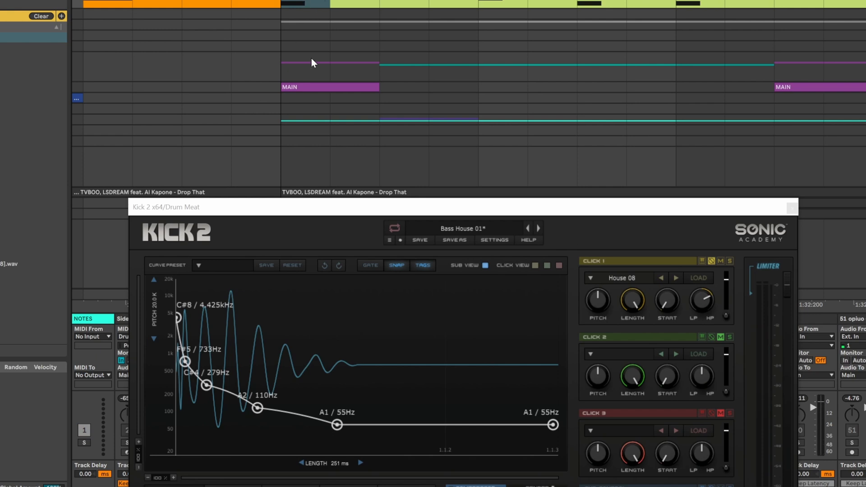
Step: Set the kick length to 179 ms, shift the pitch envelope's middle nodes further along the curve and delete its 110 Hz node
drag(328, 209, 364, 87)
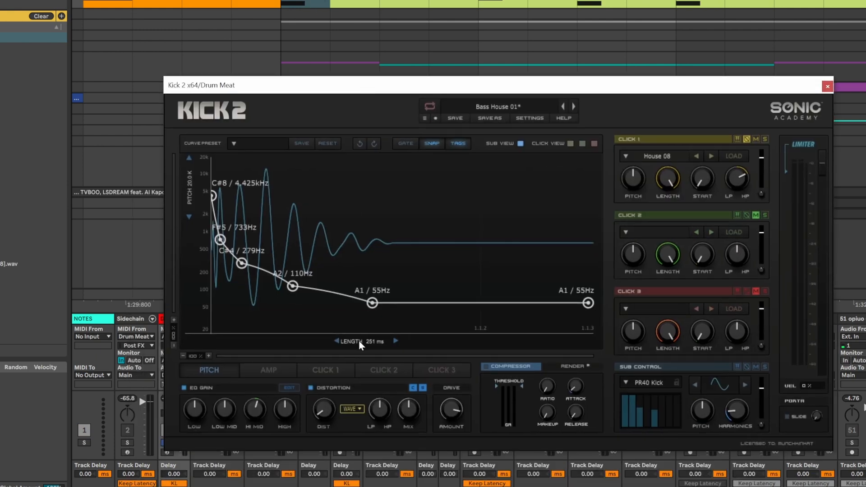
mouse_move(359, 340)
mouse_down()
mouse_move(358, 373)
mouse_move(359, 347)
mouse_up()
drag(372, 303, 508, 303)
drag(292, 286, 425, 289)
drag(241, 263, 385, 266)
double_click(425, 289)
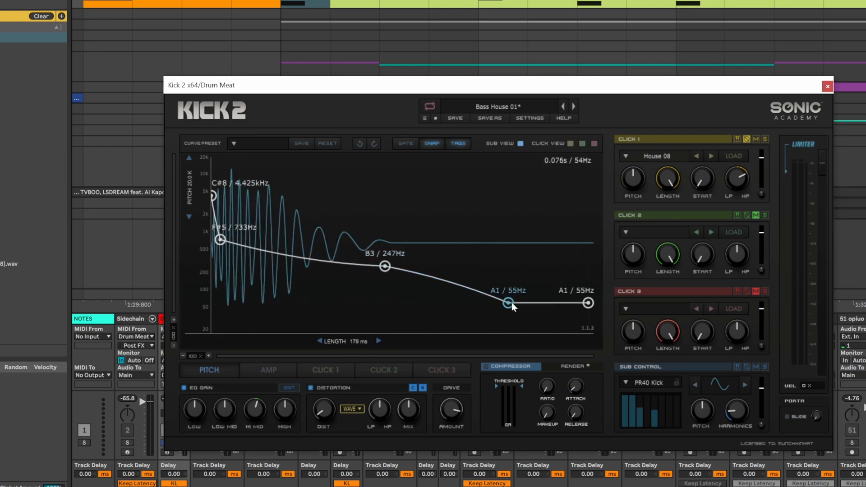
Step: Rearrange the pitch envelope's middle nodes, replacing the 55 Hz node with an extra early one, and lower the end node to 20 Hz
drag(511, 303, 557, 303)
drag(385, 266, 499, 269)
drag(220, 240, 294, 286)
double_click(269, 244)
double_click(558, 303)
drag(588, 303, 588, 328)
Step: Shape the pitch envelope to fall from 19.912 kHz through 2.489 kHz and 147 Hz to 46 Hz before its end node
drag(498, 269, 527, 307)
drag(295, 286, 352, 300)
drag(213, 195, 213, 159)
drag(227, 233, 231, 210)
drag(352, 299, 344, 279)
Step: Compare Kick 2's pitch and amp envelopes against the generated waveform, ending on the amp envelope
click(262, 370)
click(212, 369)
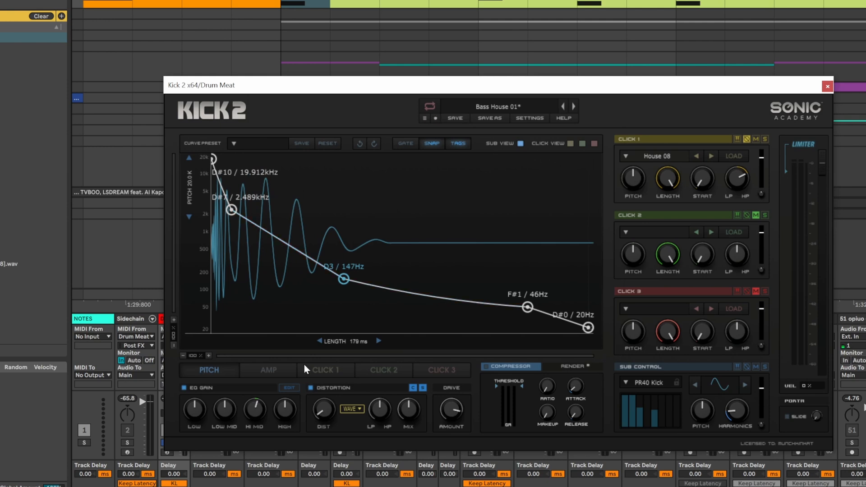
click(279, 369)
click(228, 372)
click(267, 372)
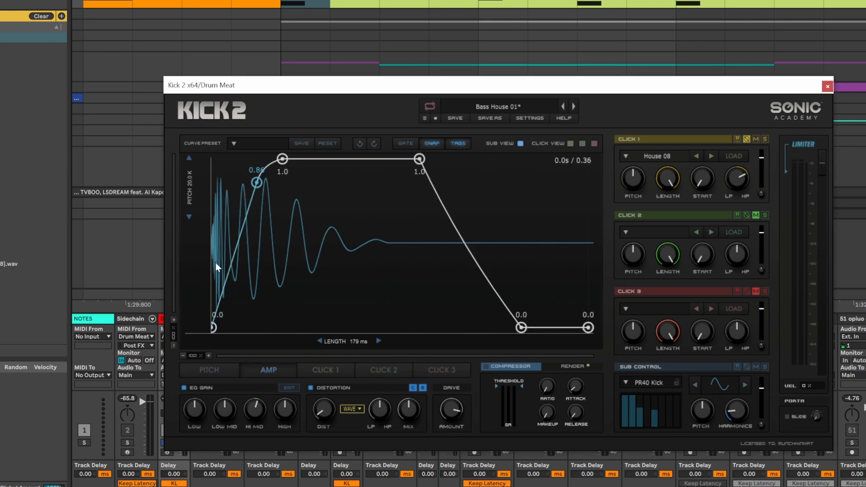
click(229, 369)
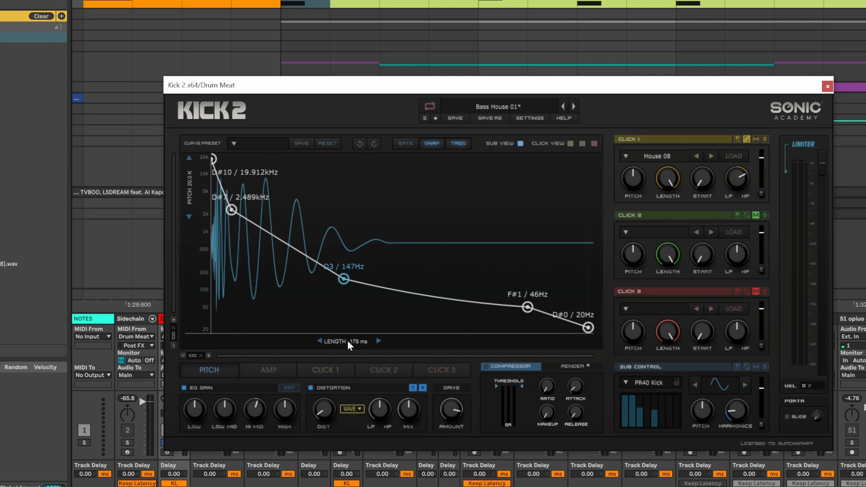
click(264, 371)
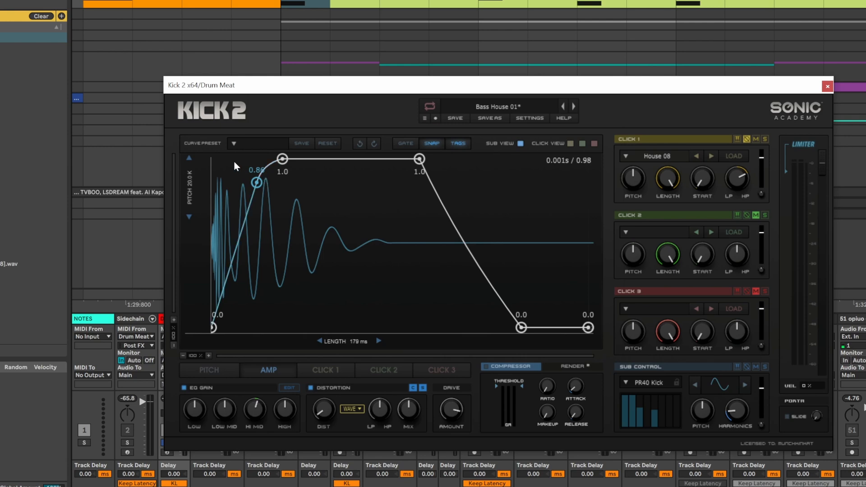
Step: Examine the Nem Kick reference waveform in the Snipping Tool screenshot and up close at its transient in the sampler
drag(236, 233, 237, 232)
drag(289, 486, 413, 103)
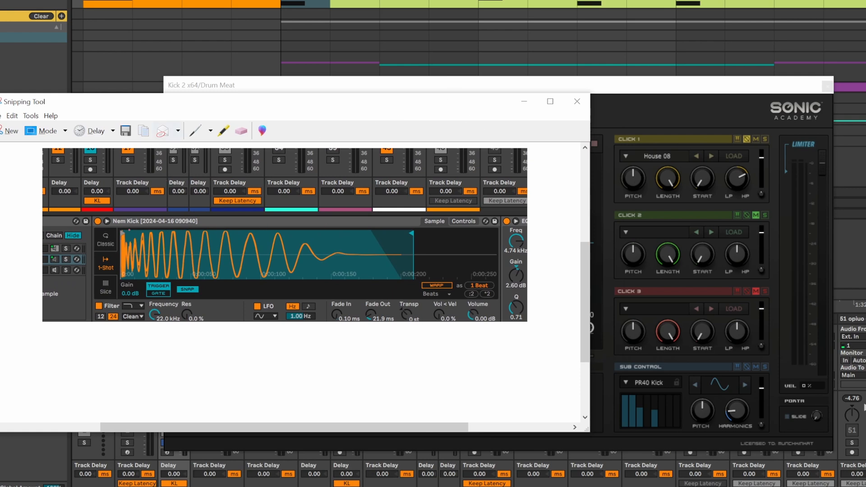
drag(202, 105, 203, 486)
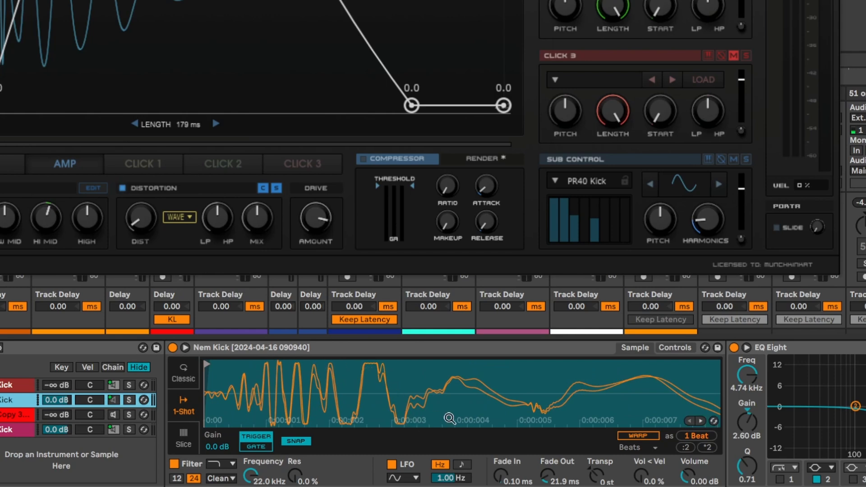
drag(602, 363, 602, 277)
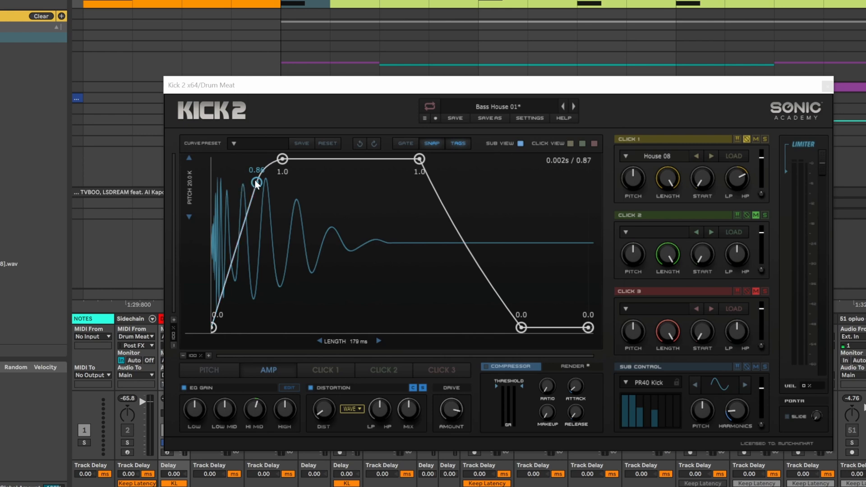
Step: Reshape the amp envelope's onset with a 1.0 peak near the start, a dip to 0.25 and a recovery to 1.0
drag(256, 182, 299, 267)
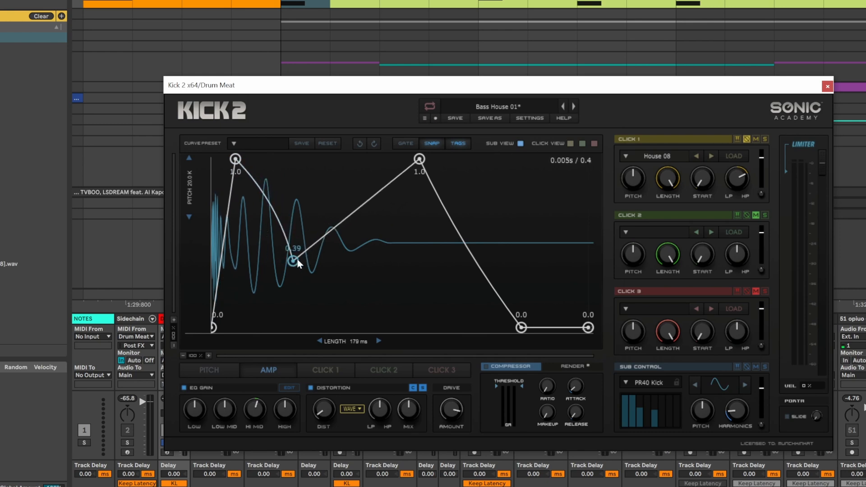
drag(296, 259, 267, 259)
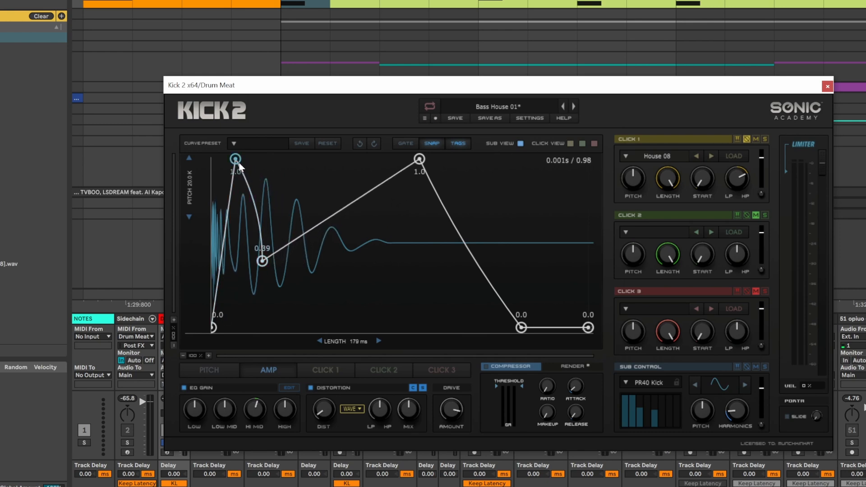
drag(239, 160, 227, 159)
drag(261, 263, 250, 285)
drag(373, 199, 321, 138)
Step: Extend the amp envelope's full-level plateau in both directions and move the fade-out's zero node close to the kick's end
drag(418, 159, 485, 159)
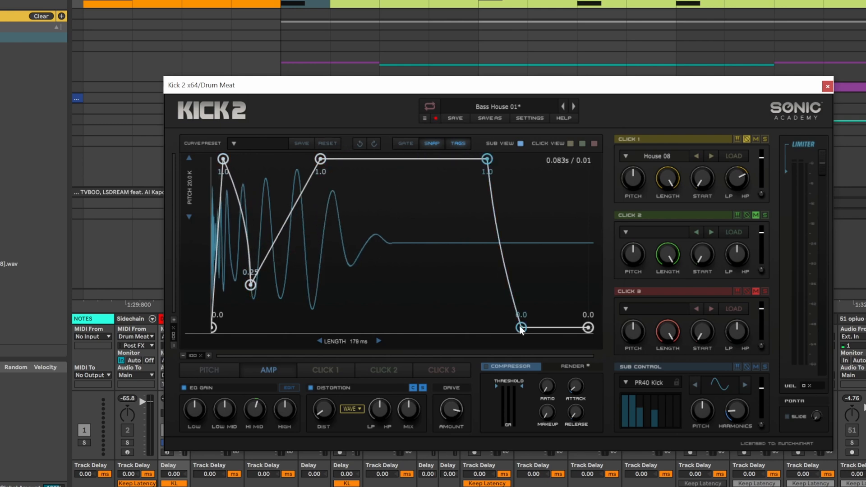
drag(521, 327, 569, 327)
drag(485, 159, 522, 159)
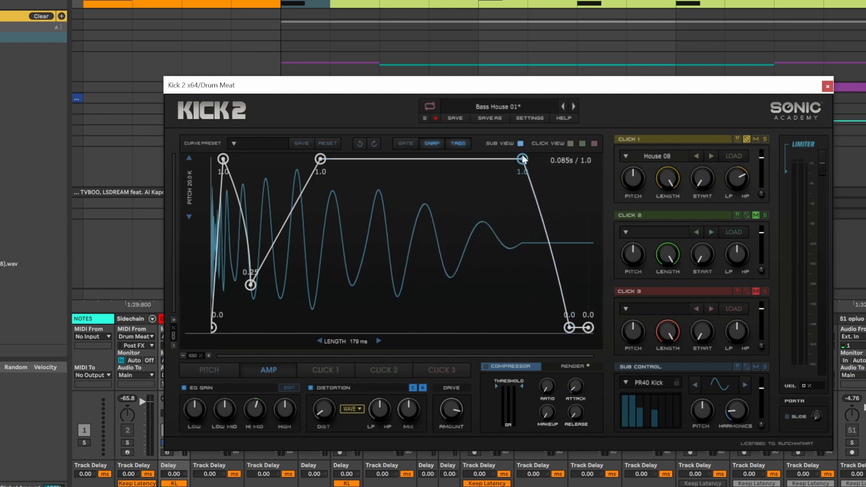
drag(320, 158, 286, 159)
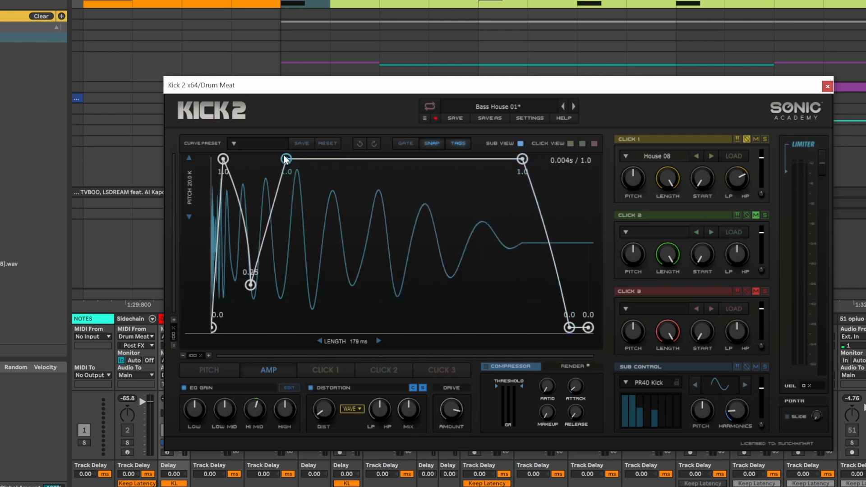
Step: Add a 0.62 node to the amp envelope's recovery slope, delay the return to 1.0 and deepen the dip to 0.19
double_click(401, 159)
drag(399, 159, 349, 152)
drag(287, 160, 358, 160)
drag(330, 159, 330, 228)
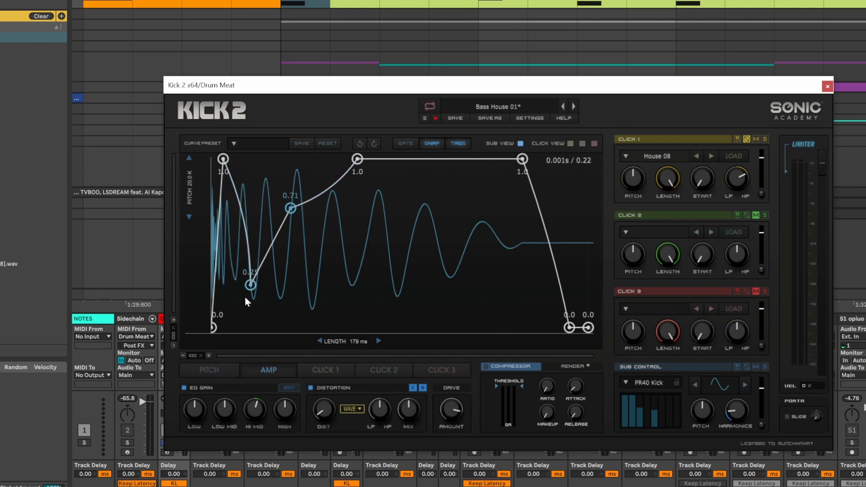
drag(248, 289, 250, 300)
drag(291, 211, 292, 230)
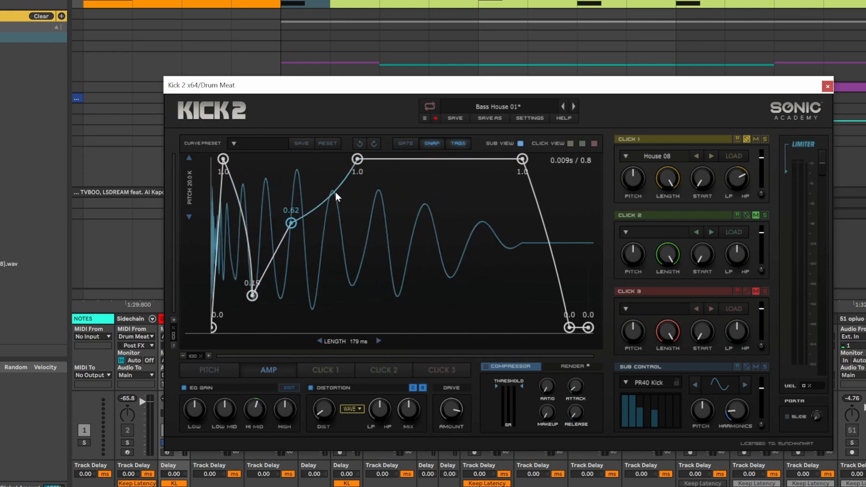
Step: Move the amp plateau's last node toward the end at slightly below full level and add another node along the plateau
drag(522, 159, 540, 167)
drag(359, 161, 364, 161)
double_click(465, 162)
drag(465, 163, 428, 160)
drag(362, 158, 342, 158)
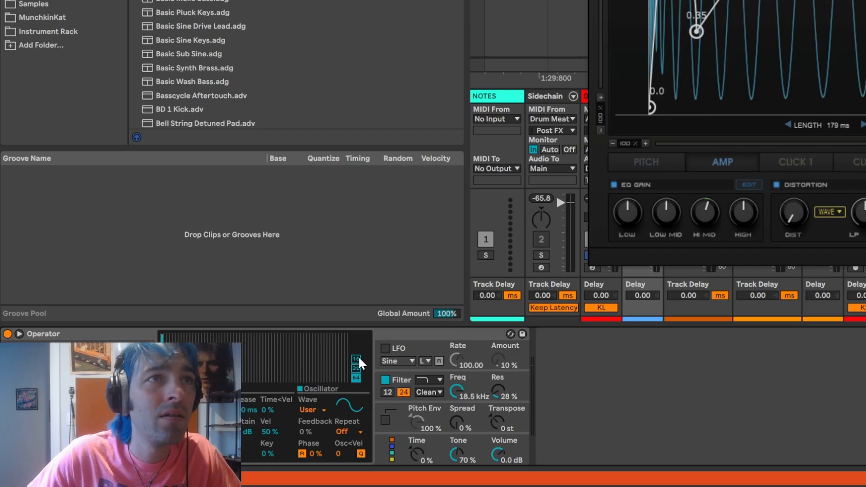
Step: Set Operator's oscillator display to 16 harmonics and draw levels across its upper partials
click(357, 359)
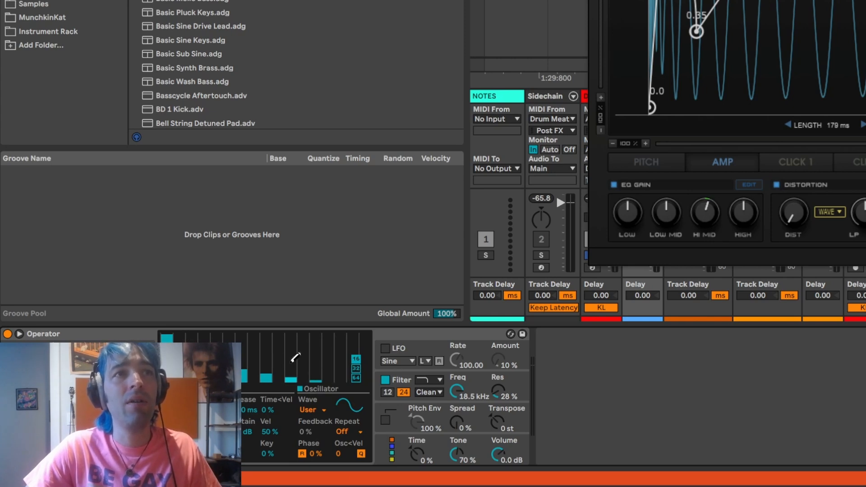
mouse_move(284, 352)
mouse_down()
mouse_move(282, 328)
mouse_move(280, 355)
mouse_move(315, 350)
mouse_move(303, 346)
mouse_move(341, 355)
mouse_up()
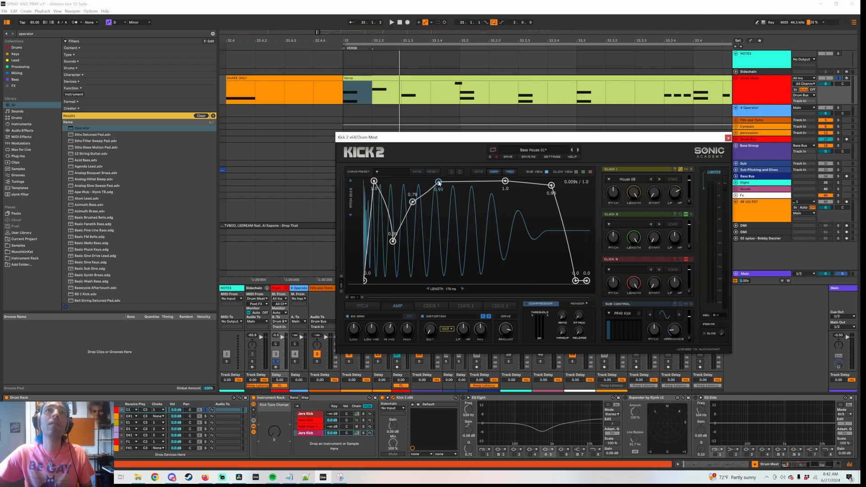
Step: Deepen the amp envelope's dip and delay its return to 1.0, then set a 170 ms kick length with the fade ending near 0.159 s
drag(438, 182, 444, 197)
drag(392, 242, 393, 250)
drag(444, 197, 482, 191)
drag(551, 185, 551, 188)
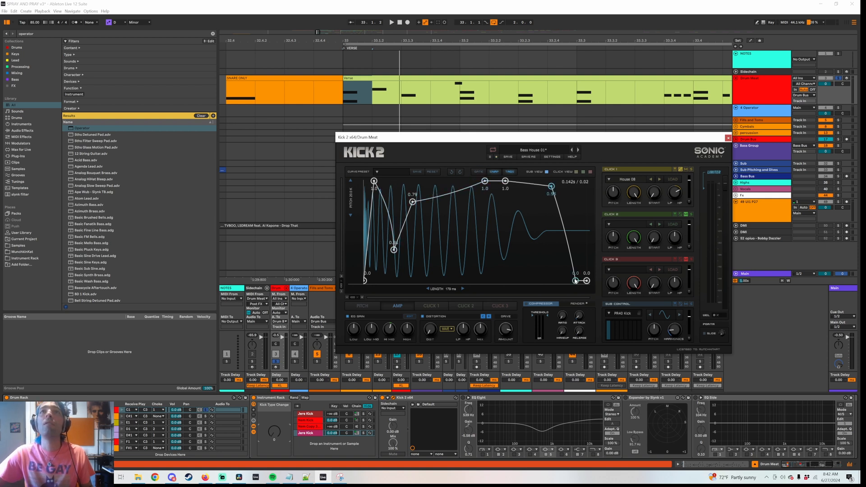
drag(575, 281, 585, 282)
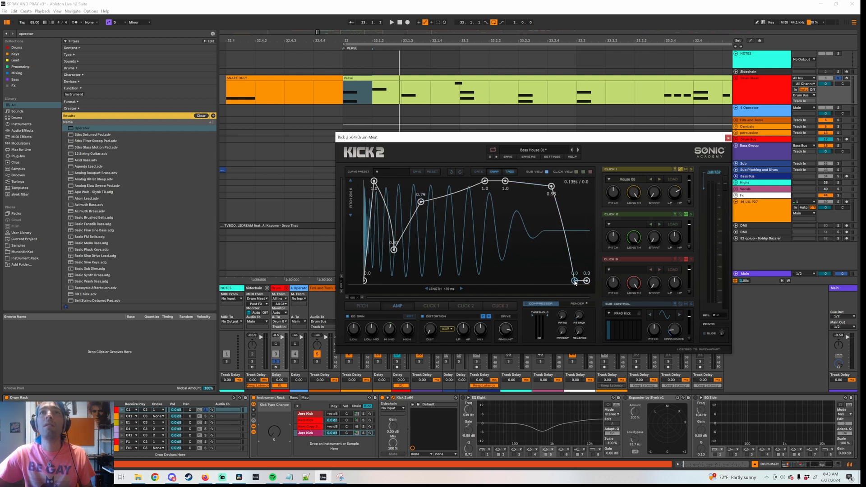
drag(581, 282, 584, 283)
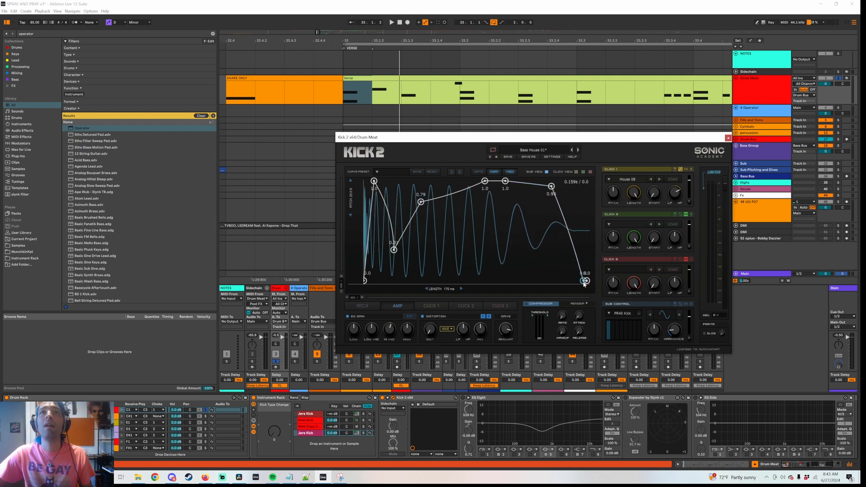
Step: Play the loop and compare the kick versions using the Kick Type Change macro
key(space)
mouse_move(274, 432)
mouse_down()
mouse_move(274, 405)
mouse_move(274, 431)
mouse_up()
key(space)
key(space)
key(space)
key(space)
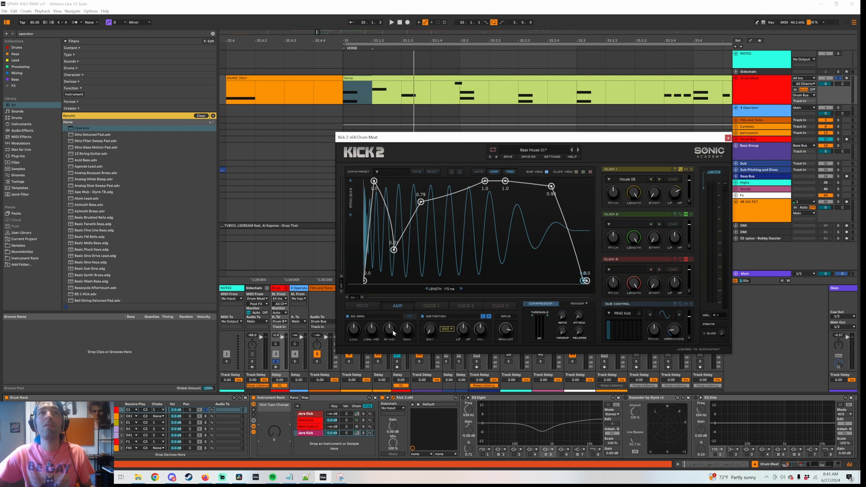
Step: In Kick 2's EQ, cut the high-mid band by 6.0 dB at 395 Hz and boost the high shelf by 2.4 dB at 7175 Hz
click(407, 317)
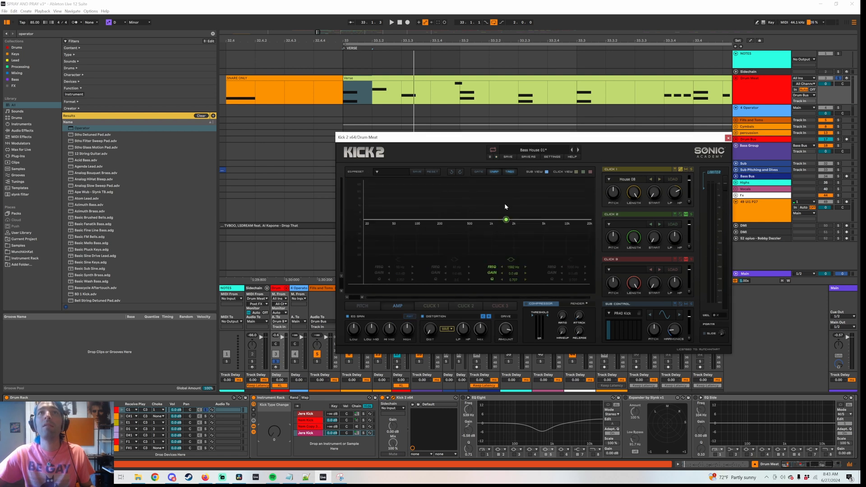
drag(512, 218, 466, 233)
key(space)
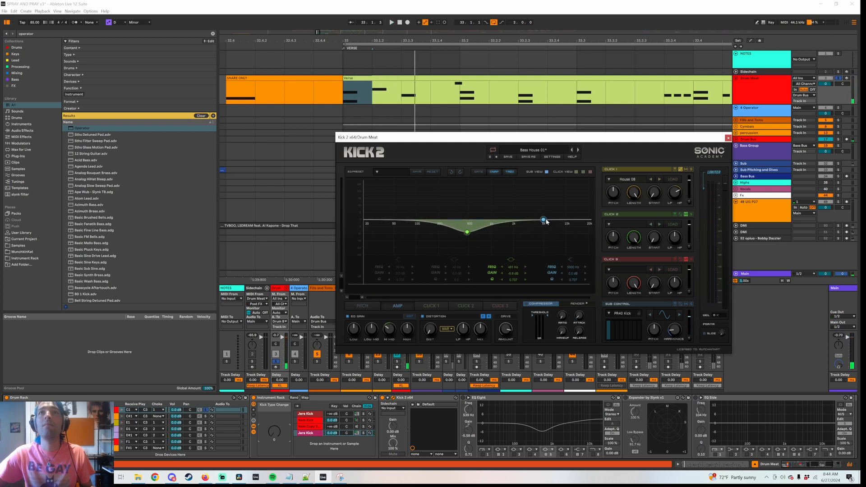
mouse_move(551, 215)
mouse_down()
mouse_move(555, 228)
mouse_move(555, 217)
mouse_up()
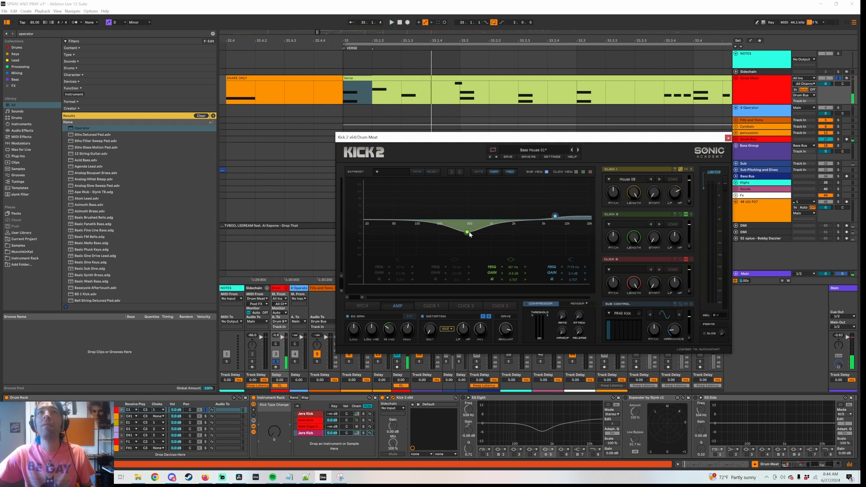
drag(469, 234, 464, 230)
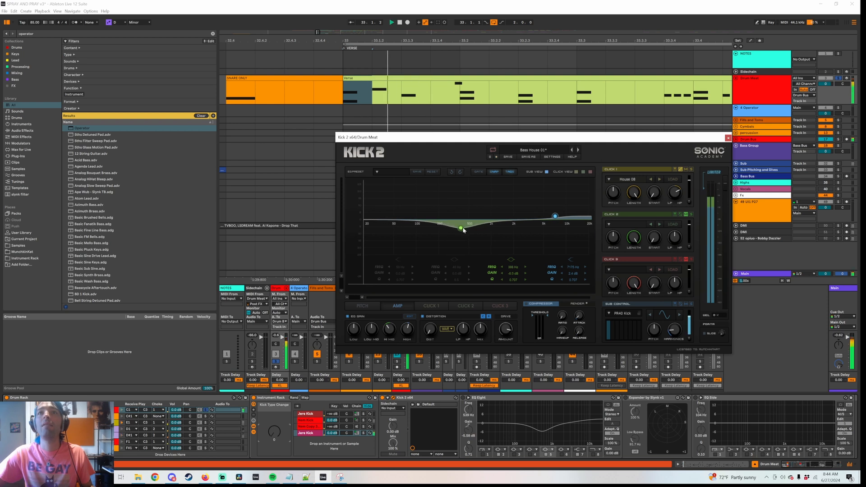
Step: Audition Click 1 on its own in the loop and release its solo
click(691, 170)
key(space)
key(space)
key(space)
key(space)
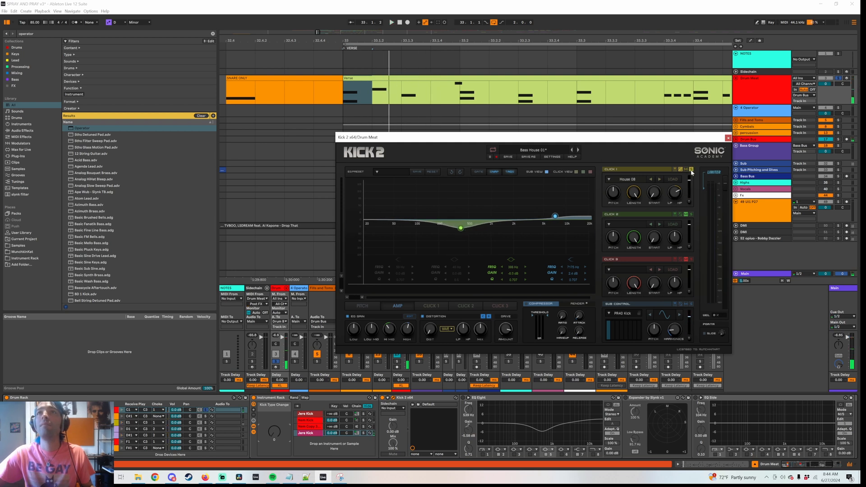
click(691, 169)
Step: Raise the Click 1 level to 11.69 dB during playback and trim it back slightly
key(space)
key(space)
drag(689, 179, 688, 176)
key(space)
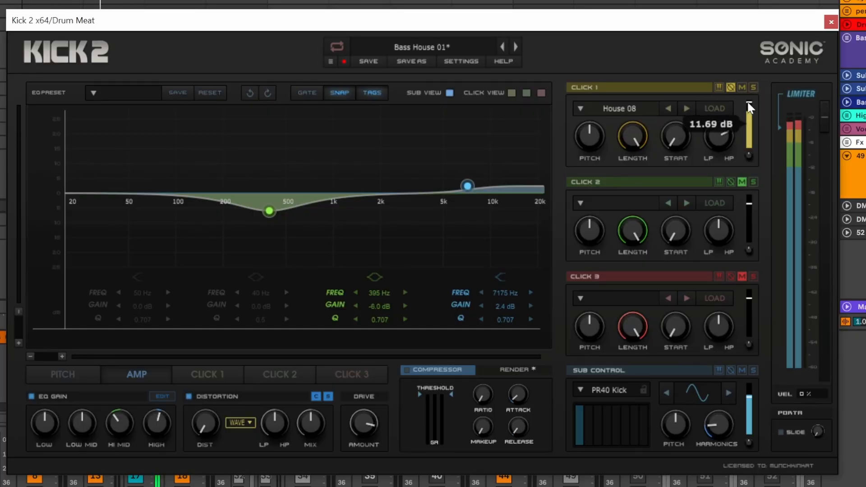
scroll(748, 107, down, 1)
scroll(748, 106, down, 1)
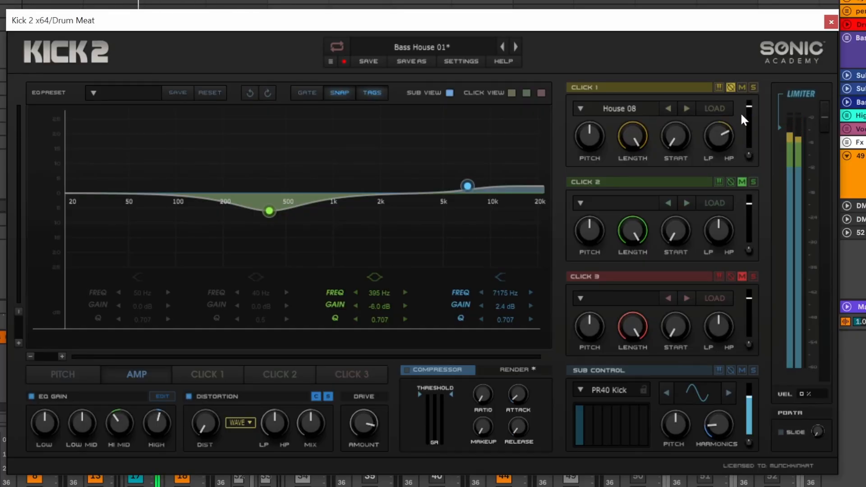
Step: Shorten Click 1's length and bring its LP/HP filter back toward the centre
drag(636, 136, 622, 156)
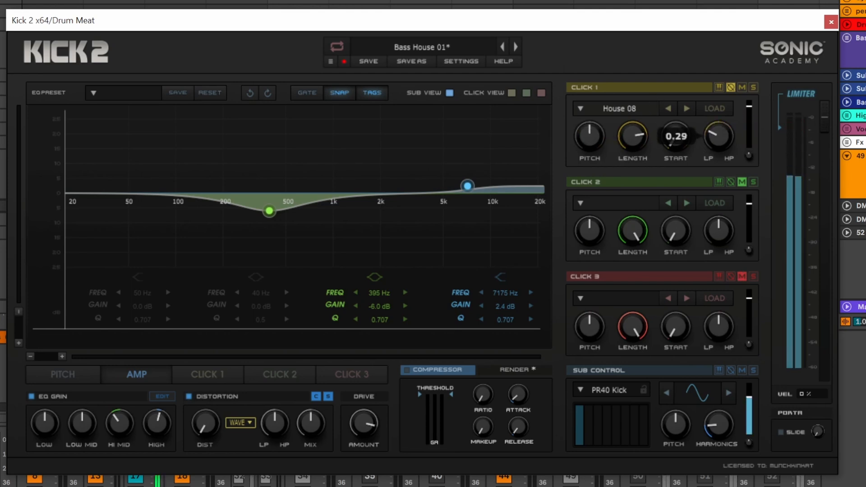
drag(718, 136, 719, 135)
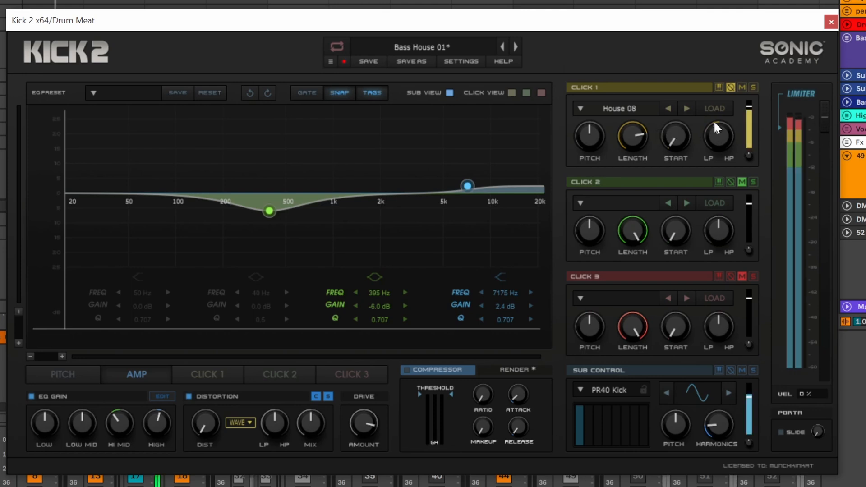
Step: Raise Click 1's pitch and load a fresh render of the Kick 2 sound into the Simpler of the rack's third chain
drag(590, 141, 589, 136)
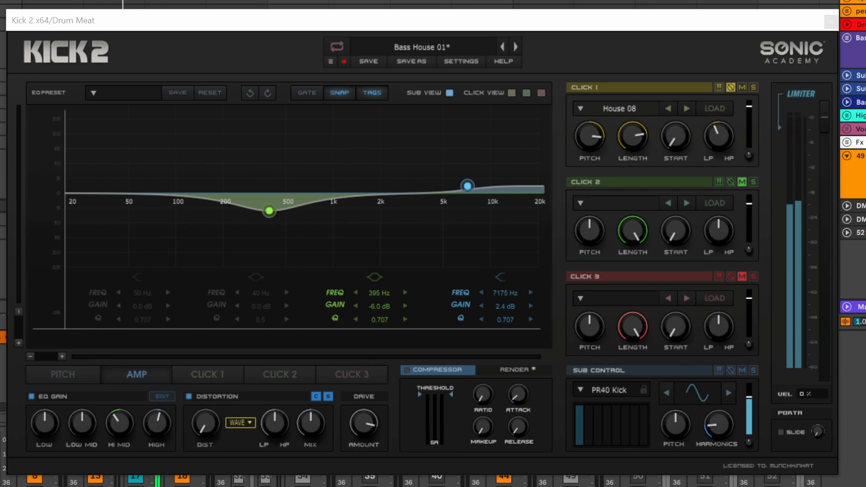
click(579, 331)
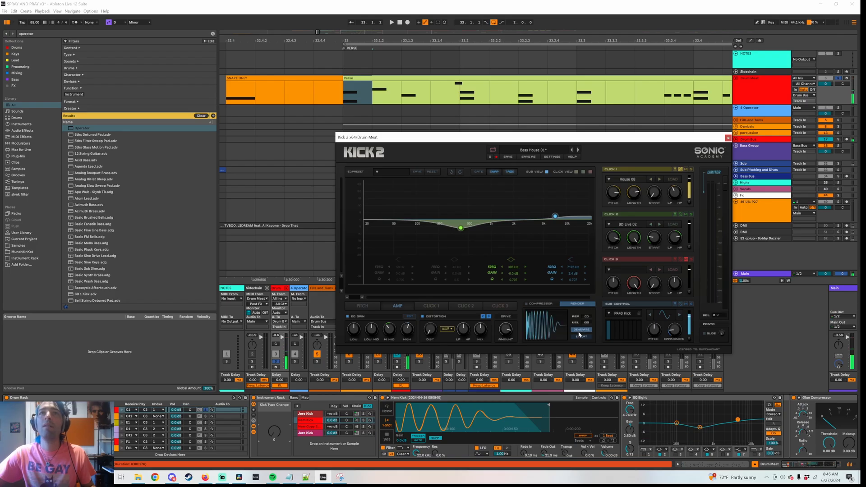
click(311, 426)
drag(535, 324, 454, 431)
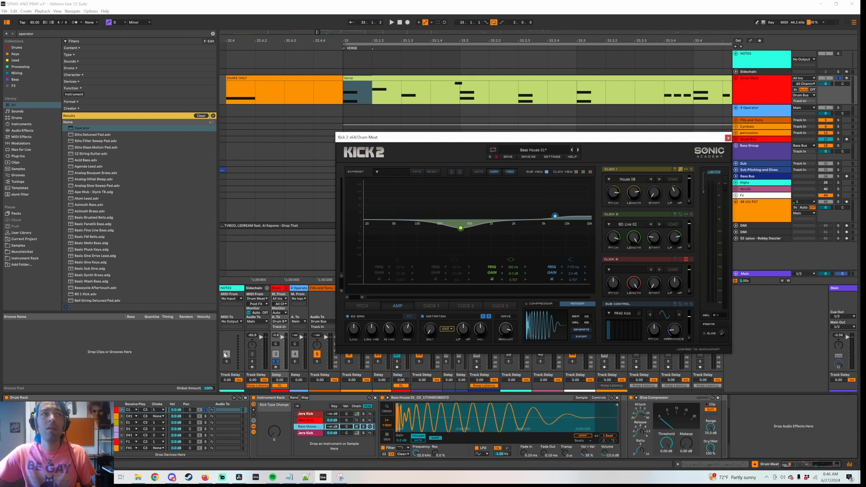
Step: Compare the rendered waveform with the Nem Kick snip in Snipping Tool and select the Kick 2 chain in the rack
drag(1, 248, 549, 181)
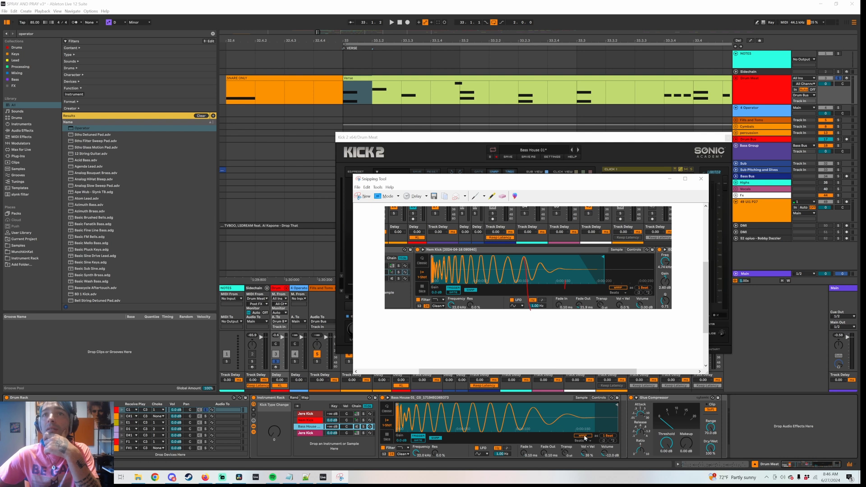
click(309, 427)
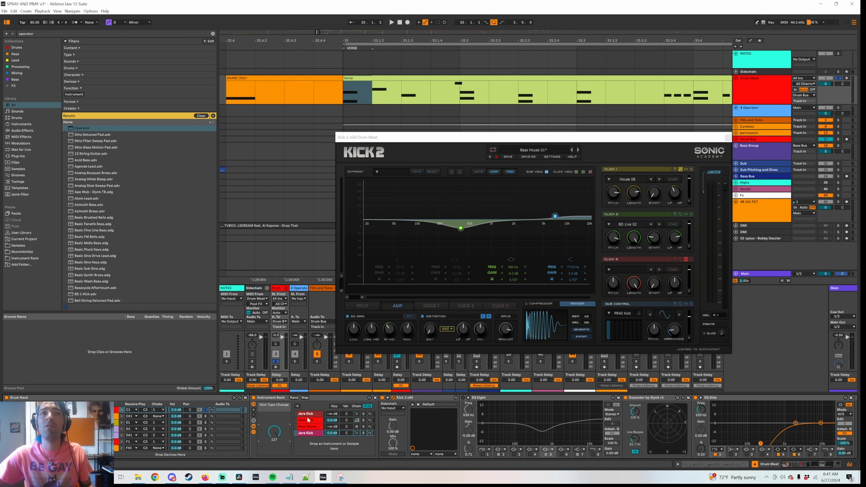
click(306, 433)
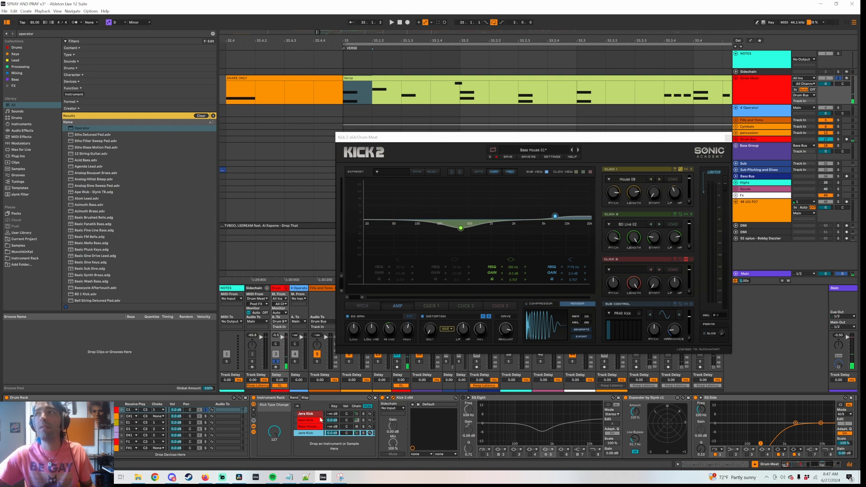
Step: Reset the Kick Type Change macro to 0 and audition the kick in the loop
double_click(272, 430)
key(ctrl+space)
key(ctrl+space)
key(ctrl+space)
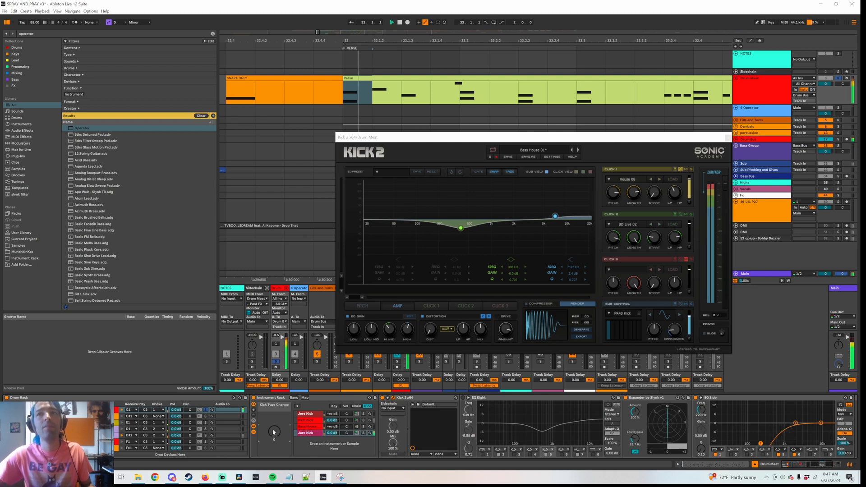
key(ctrl+space)
key(ctrl+space)
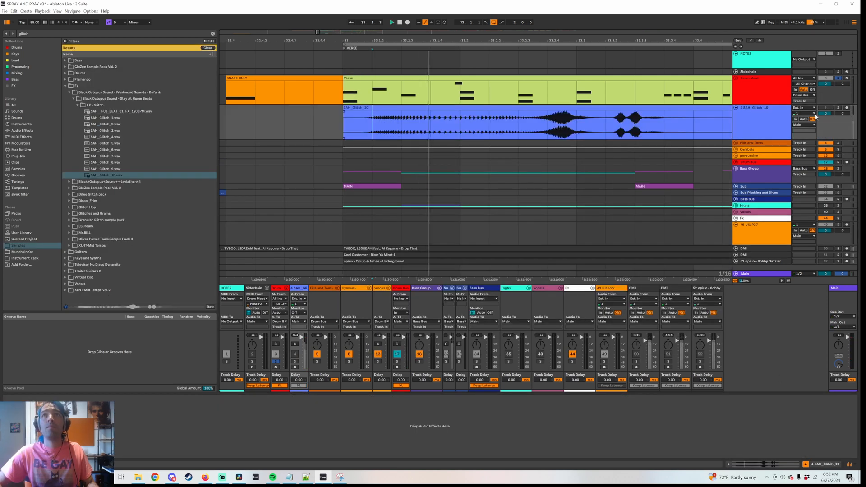
Step: Solo the SAH_Glitch_10 track and audition short sections of the clip from 33.2 and near its end
click(837, 108)
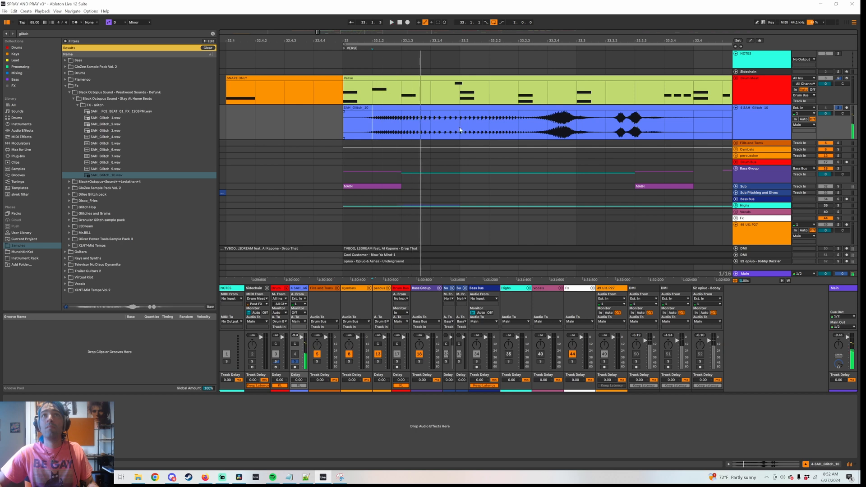
drag(474, 131, 482, 132)
key(ctrl+l)
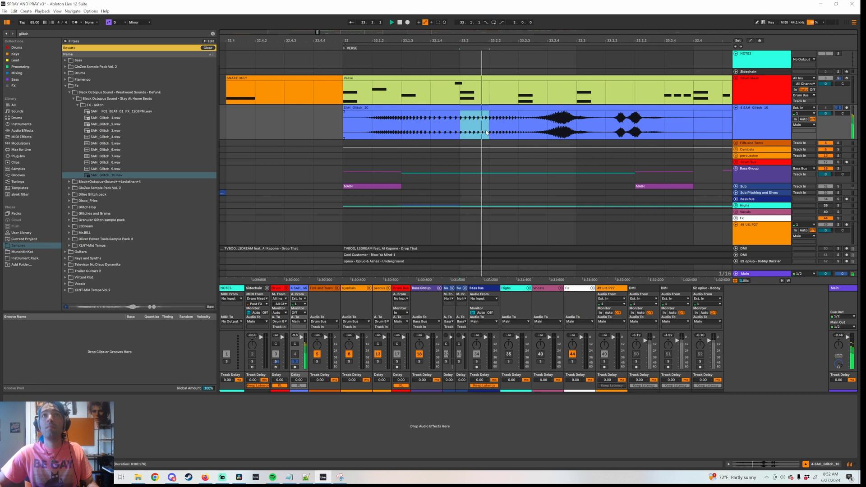
key(ctrl+z)
drag(612, 126, 626, 126)
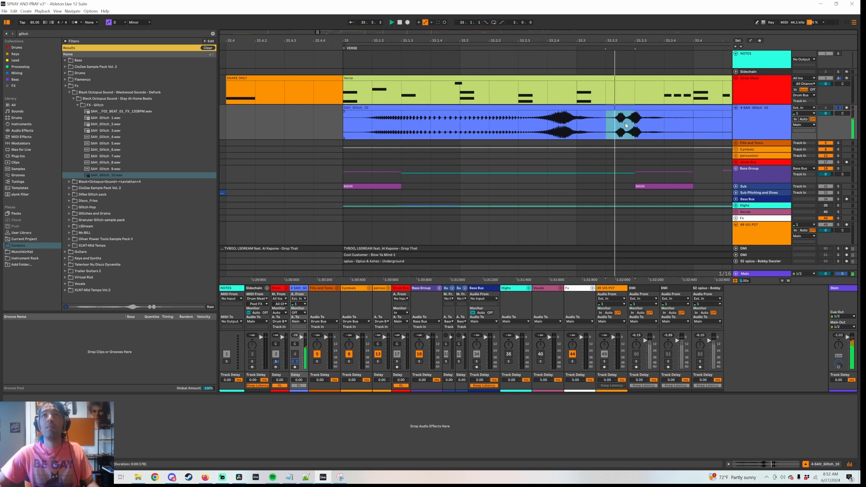
Step: Audition the glitch clip from 33.2.2, 33.1.3 and 33.1.2 to find a usable section
click(480, 129)
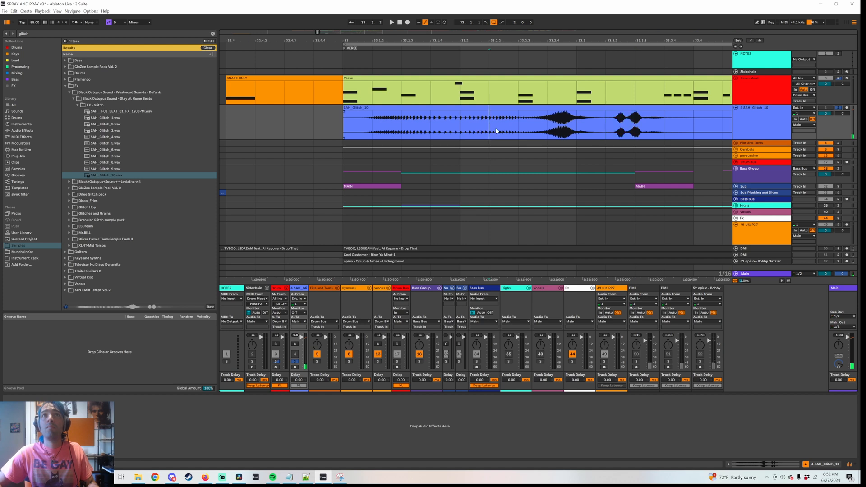
drag(503, 130, 504, 130)
key(ctrl+space)
key(ctrl+space)
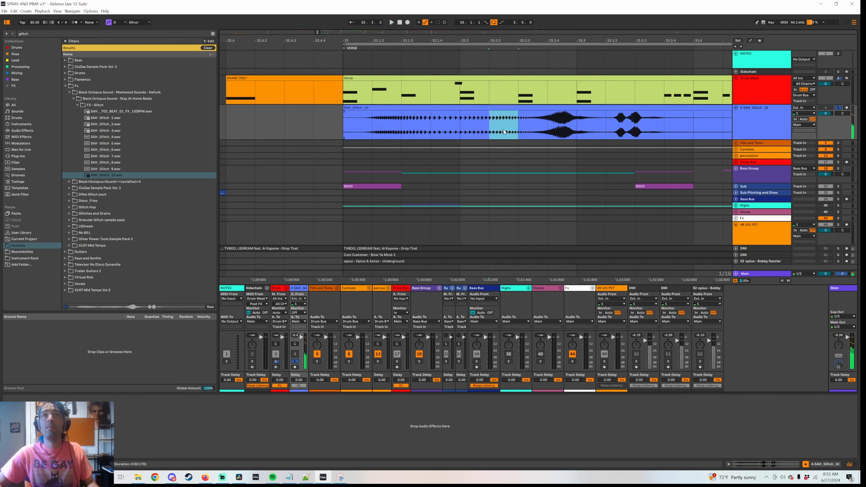
click(405, 130)
key(space)
key(space)
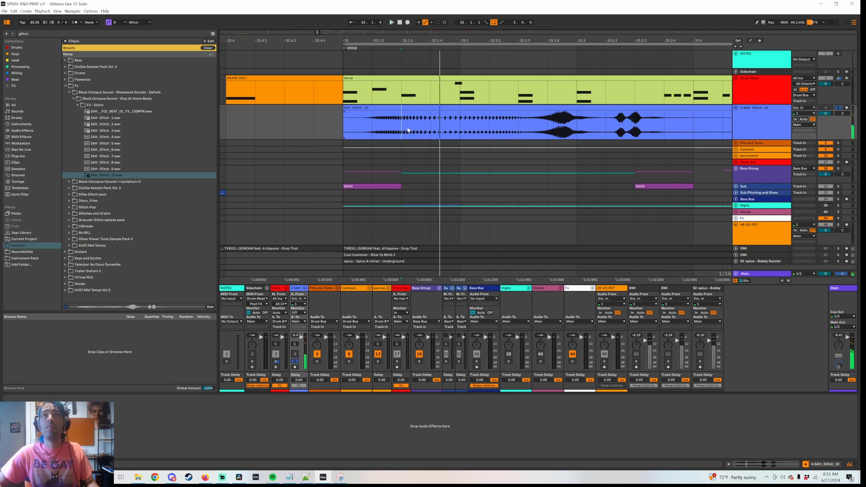
click(378, 130)
key(space)
Step: Consolidate the trimmed glitch clip and the silence before it, from 33 to 33.2, into a single clip
drag(376, 129, 387, 129)
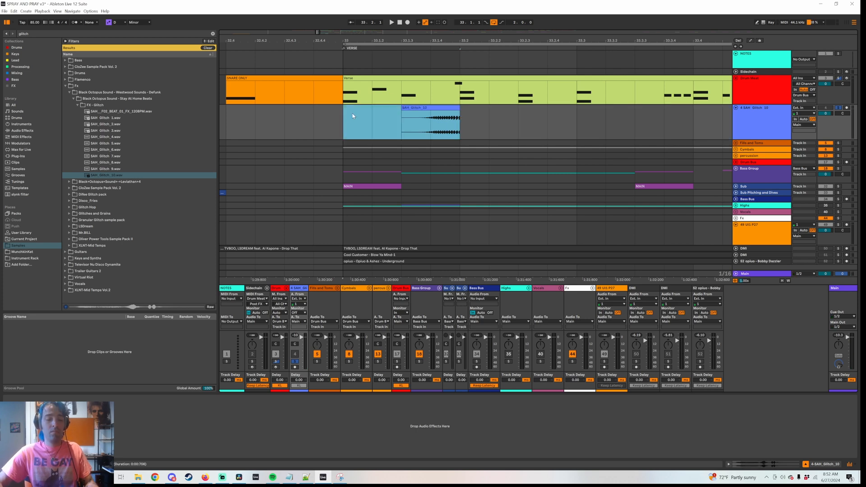
key(ctrl+k)
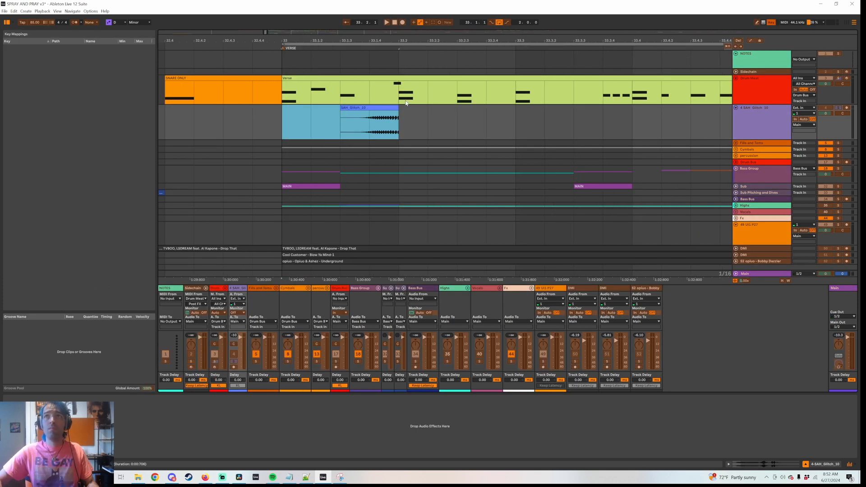
key(ctrl+k)
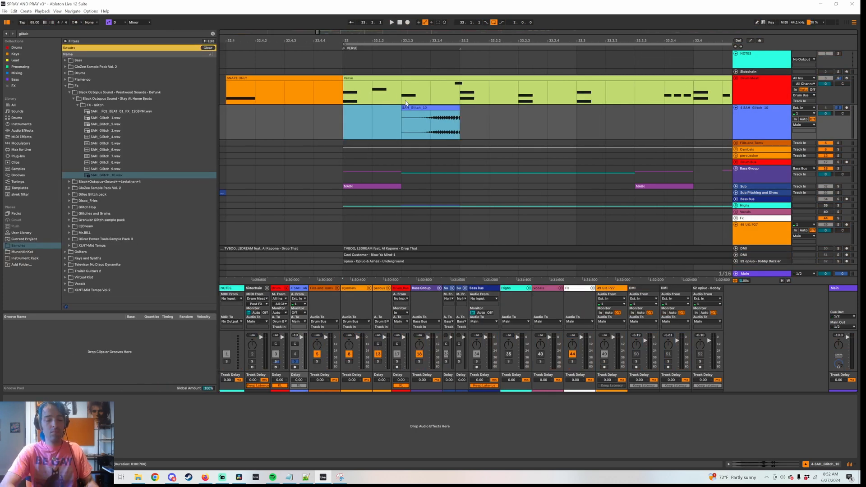
key(ctrl+j)
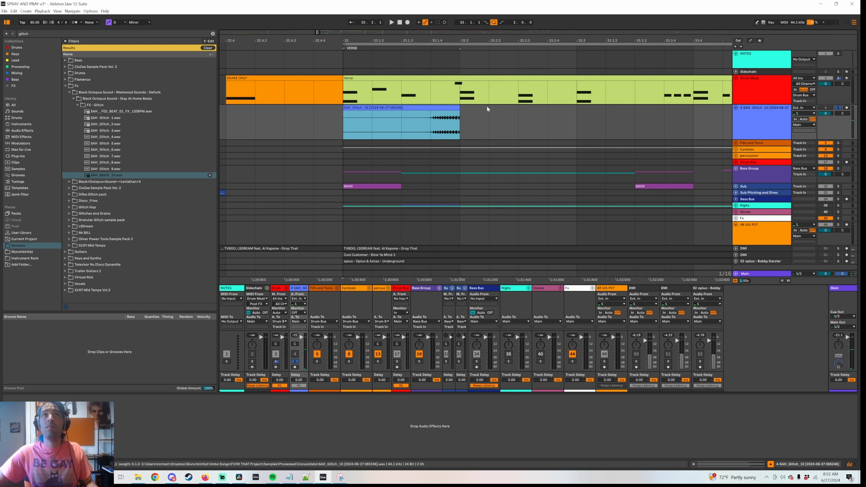
Step: Load the consolidated glitch clip into the Simpler of the kick rack's last chain and audition the Drum Meat track in solo
key(shift+Up)
key(shift+Down)
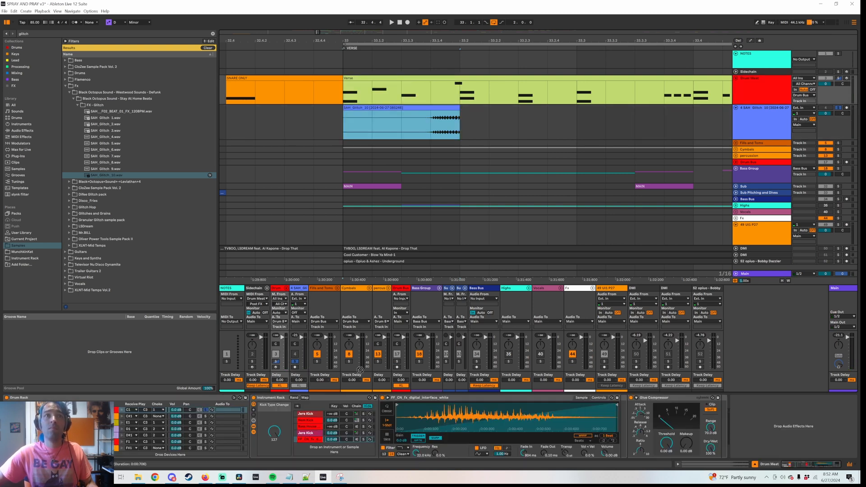
drag(473, 424, 472, 422)
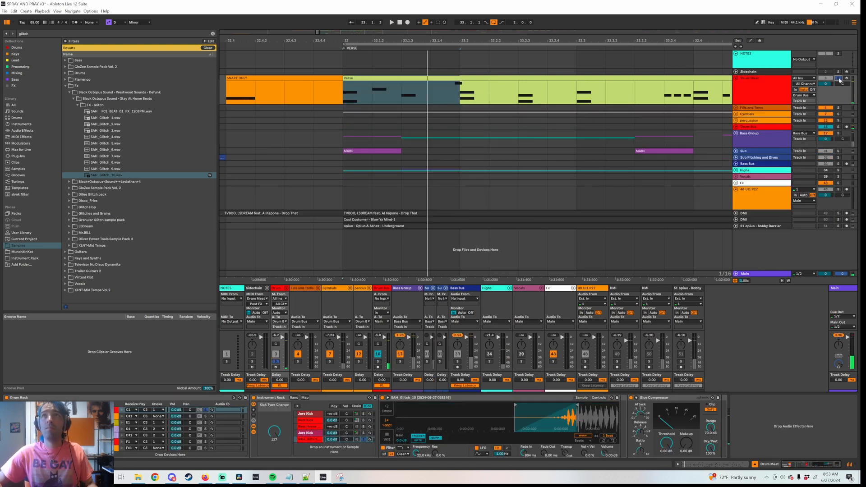
click(838, 78)
key(space)
key(space)
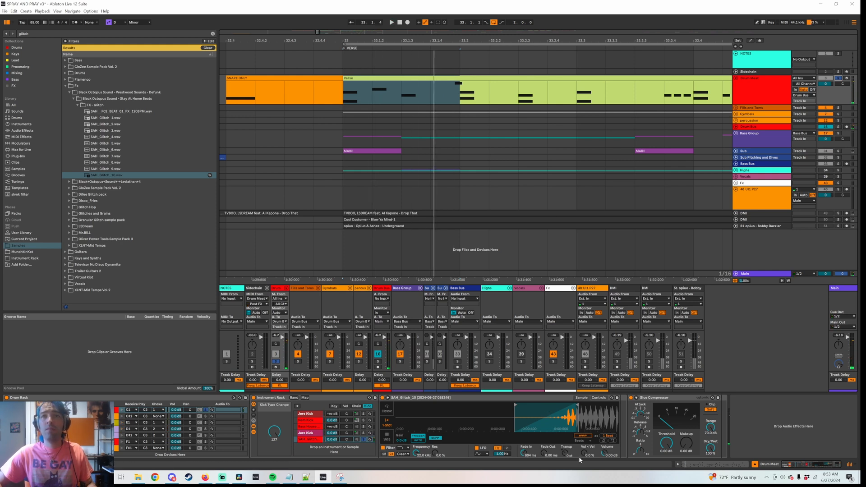
Step: Lower the glitch Simpler's volume to -23.4 dB and move the sample's start point later while auditioning the loop
double_click(604, 452)
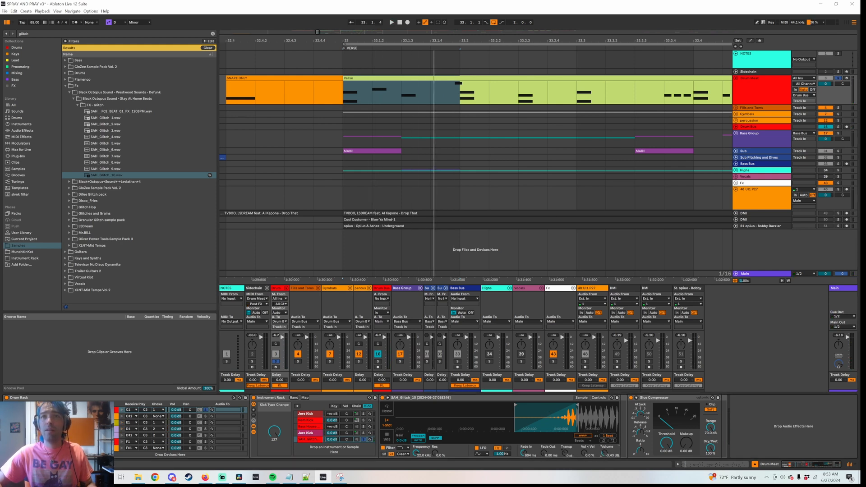
key(space)
key(space)
key(space)
key(space)
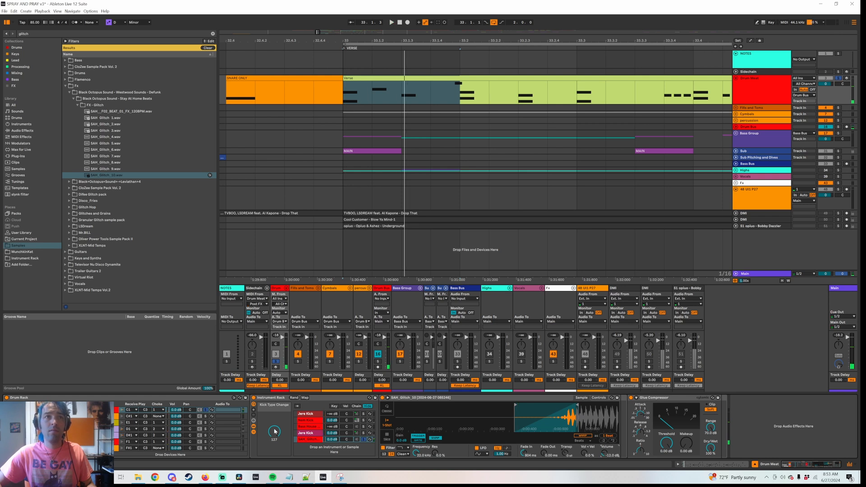
drag(515, 404, 530, 407)
key(space)
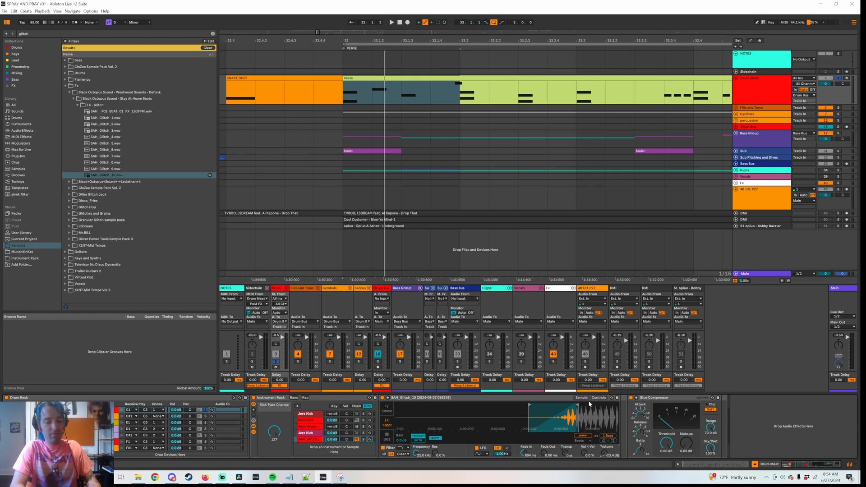
Step: Search the browser for reverb, add Reverb after the glitch Simpler and audition it
key(ctrl+f)
text(reverb)
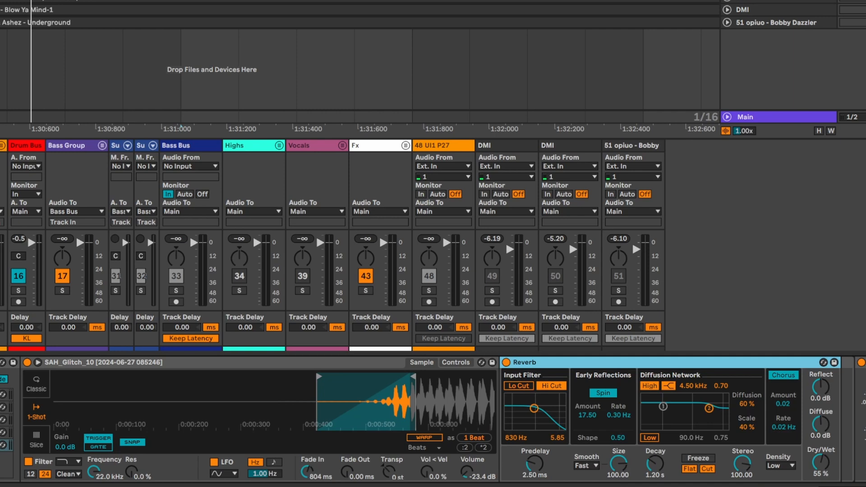
key(space)
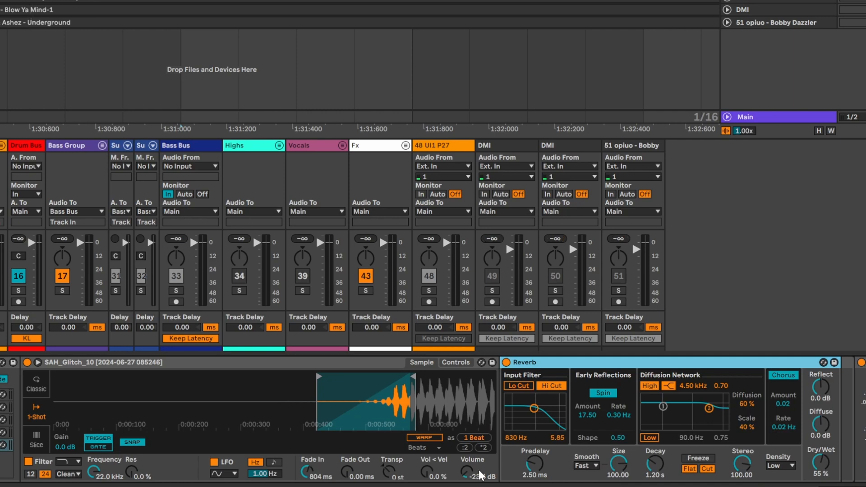
key(space)
Step: Set the Reverb's Dry/Wet to 16% and its input filter to 3.76 kHz with a width of 5.76 during playback
key(space)
key(space)
mouse_move(821, 463)
mouse_down()
mouse_move(820, 483)
mouse_move(820, 469)
mouse_up()
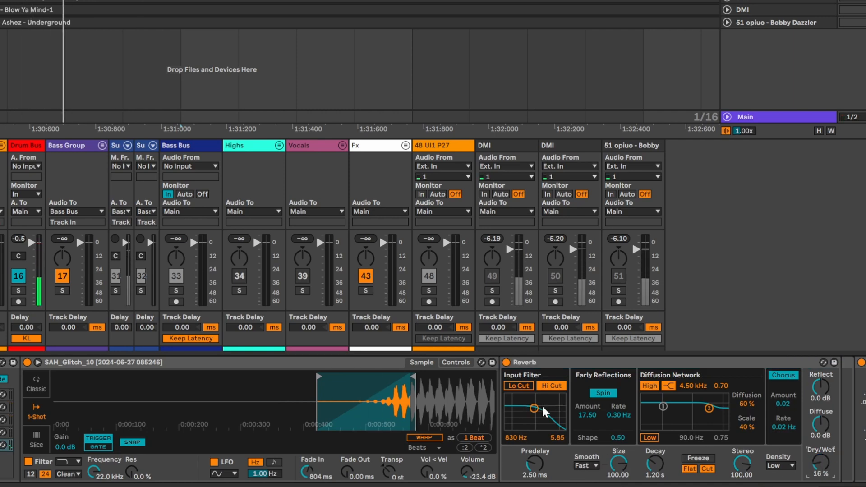
drag(534, 409, 547, 408)
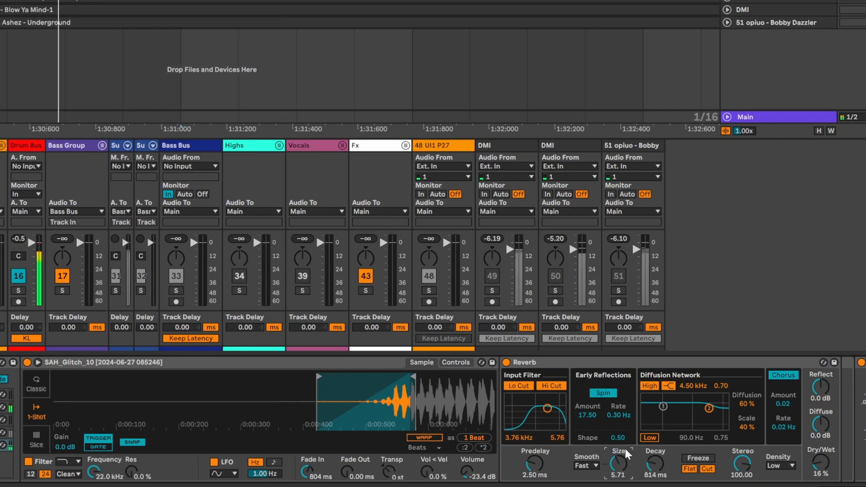
Step: Set the Reverb's Size to 2.42 and Decay to 778 ms, and stop playback
drag(619, 463, 619, 479)
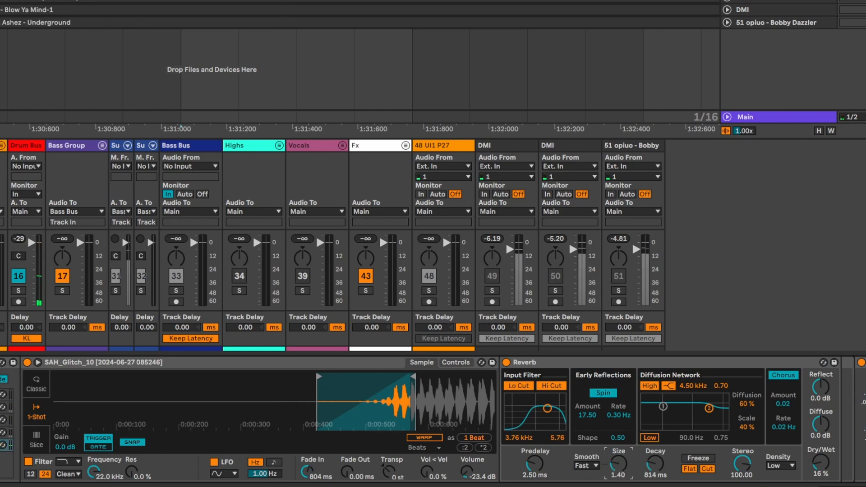
drag(620, 473, 620, 456)
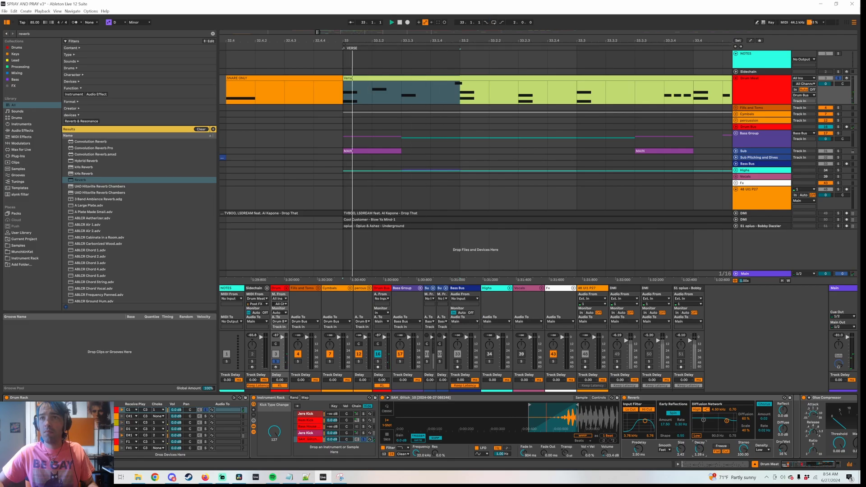
drag(699, 449, 699, 455)
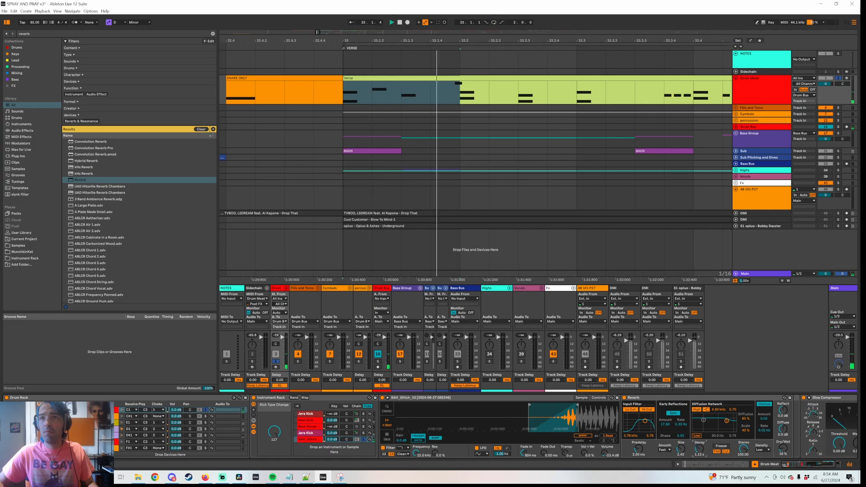
key(ctrl+space)
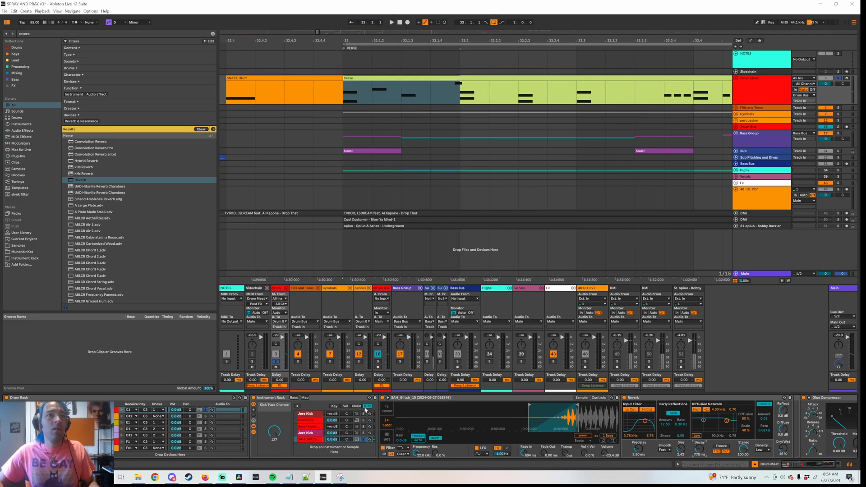
Step: Search the browser for an EQ and add EQ Eight after the Reverb on the glitch chain
key(ctrl+f)
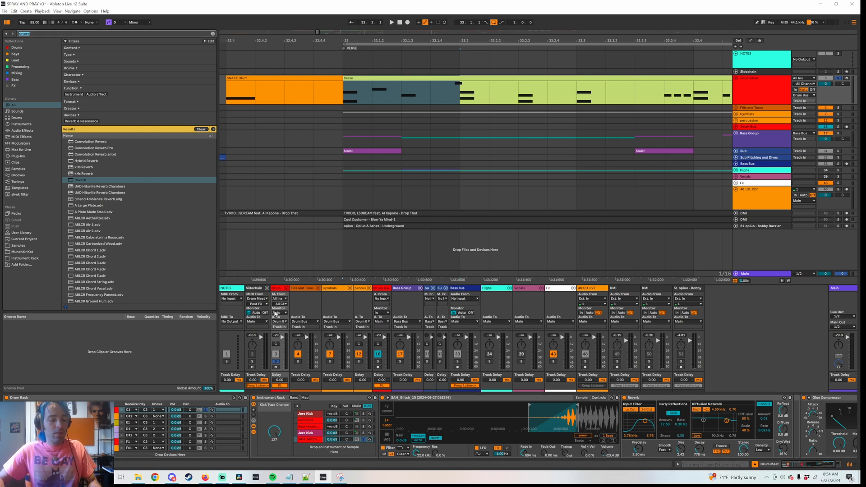
text(eq)
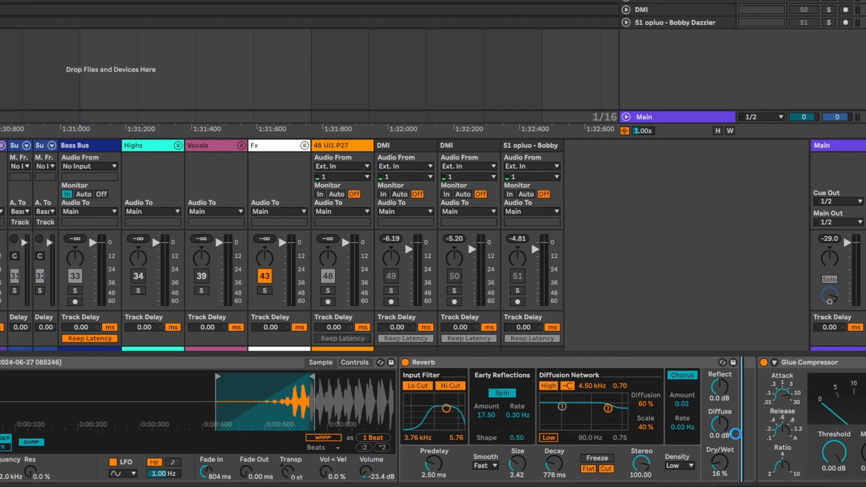
drag(735, 437, 730, 459)
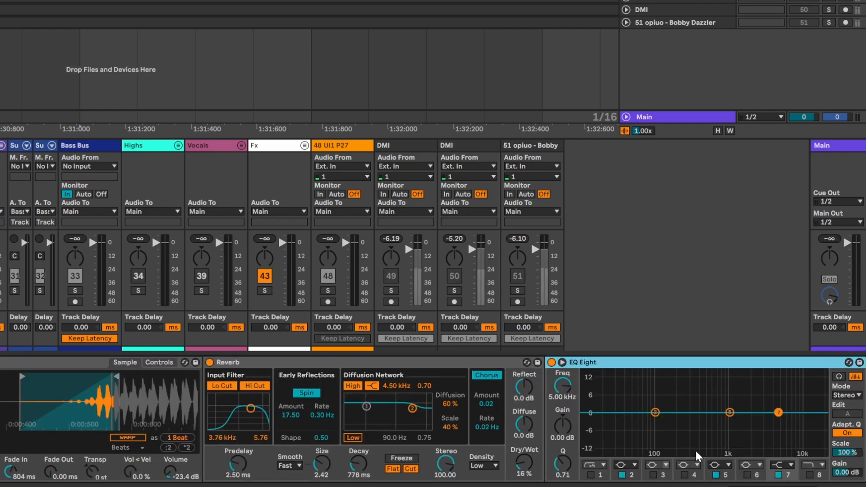
Step: In the glitch chain's EQ Eight, enable band 1 as a low cut at 1.47 kHz and lower the high shelf
click(594, 475)
drag(620, 421, 745, 453)
drag(779, 412, 806, 414)
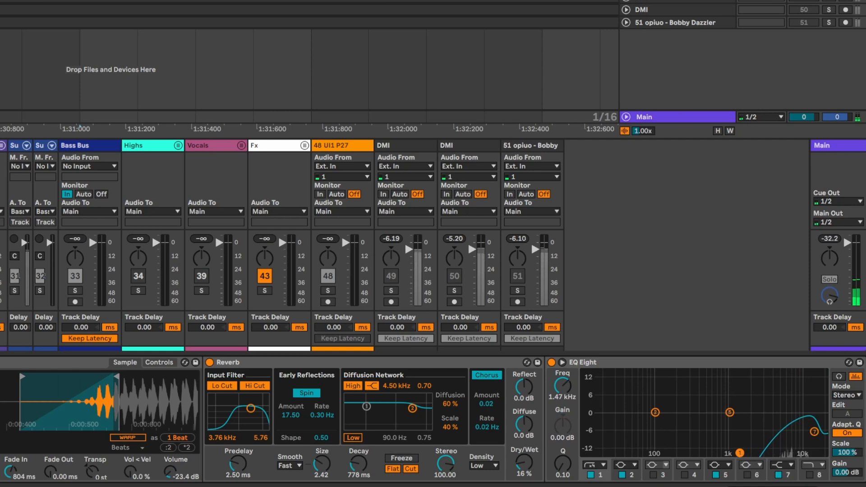
Step: Return to the glitch chain's Reverb and raise its Dry/Wet amount
scroll(433, 419, right, 6)
scroll(518, 435, left, 10)
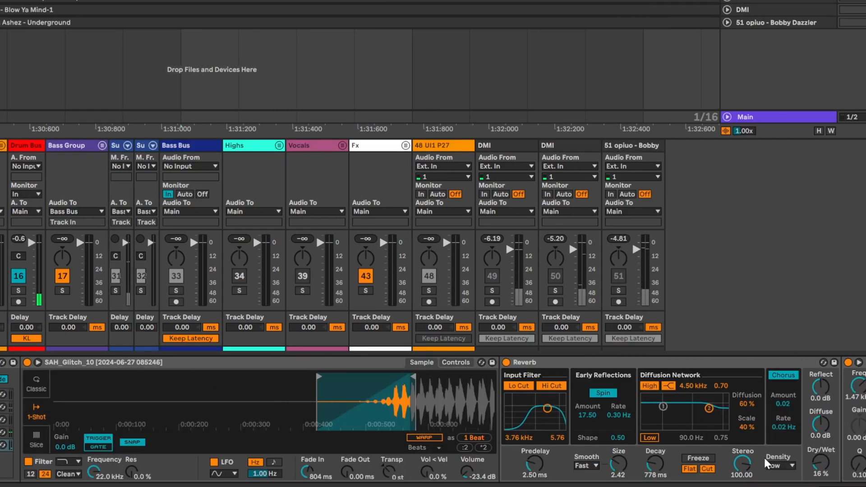
drag(821, 471, 822, 436)
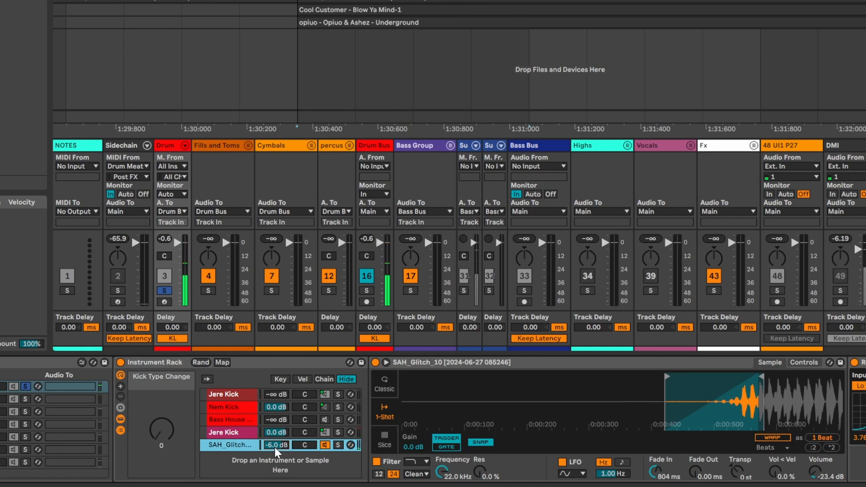
Step: Lower the glitch chain's volume to -11.0 dB and try turning the rack's Kick Type Change macro during playback
drag(274, 446, 274, 459)
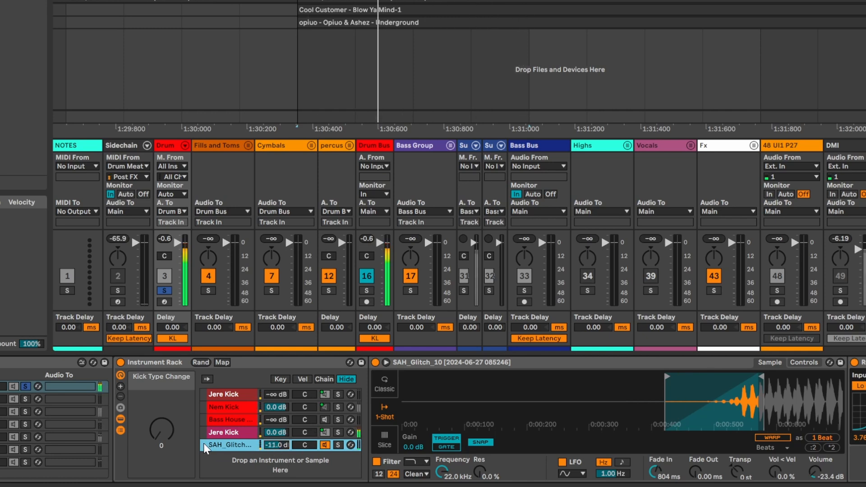
click(170, 416)
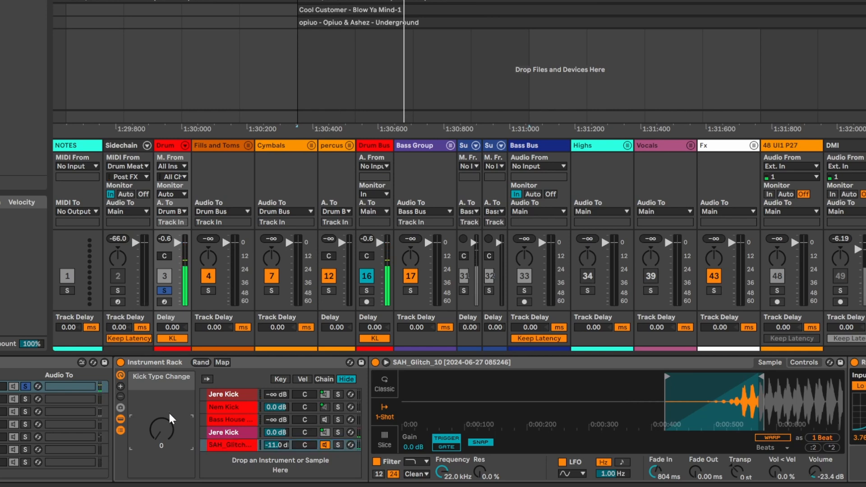
drag(164, 437, 165, 406)
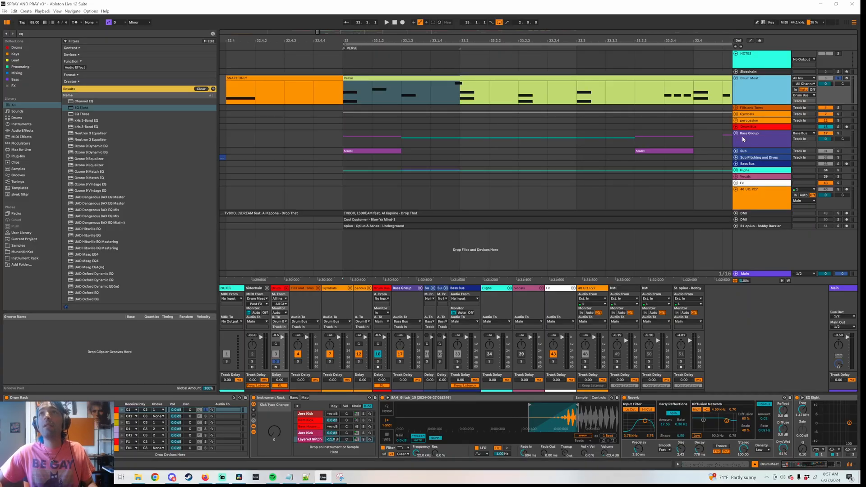
Step: Insert an audio track below the Drum Meat track, enlarge it and set its input to Resampling
key(ctrl+t)
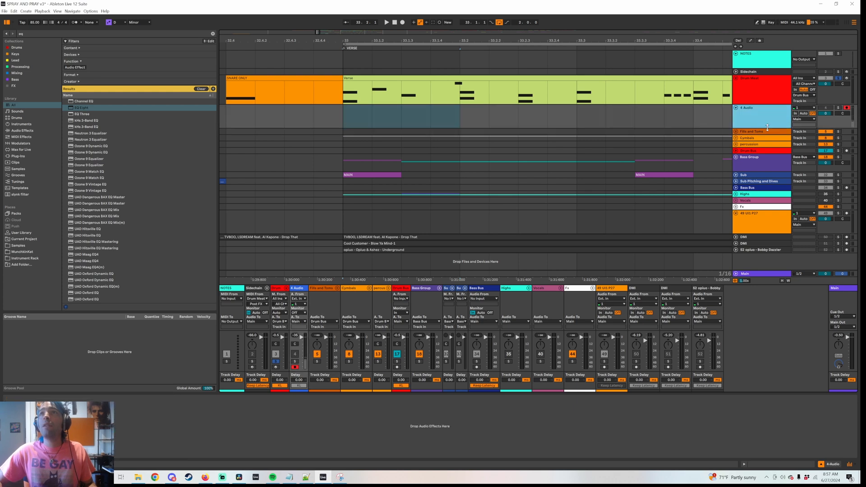
drag(763, 127, 763, 150)
click(802, 108)
click(802, 124)
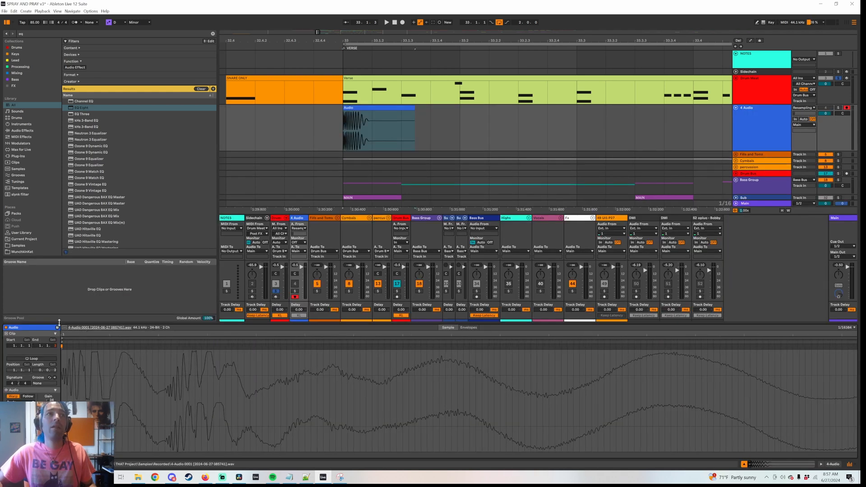
Step: Inspect the resampled kick's waveform and shorten the clip from its end in the arrangement
drag(72, 335, 73, 273)
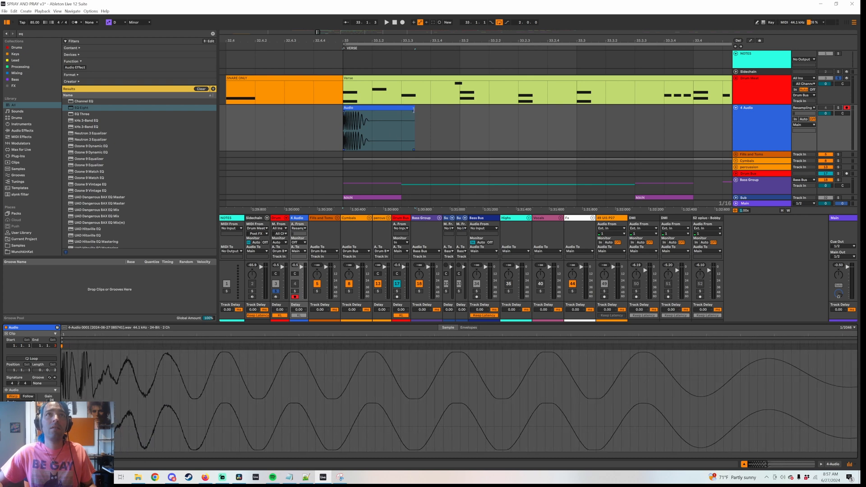
drag(413, 109, 401, 110)
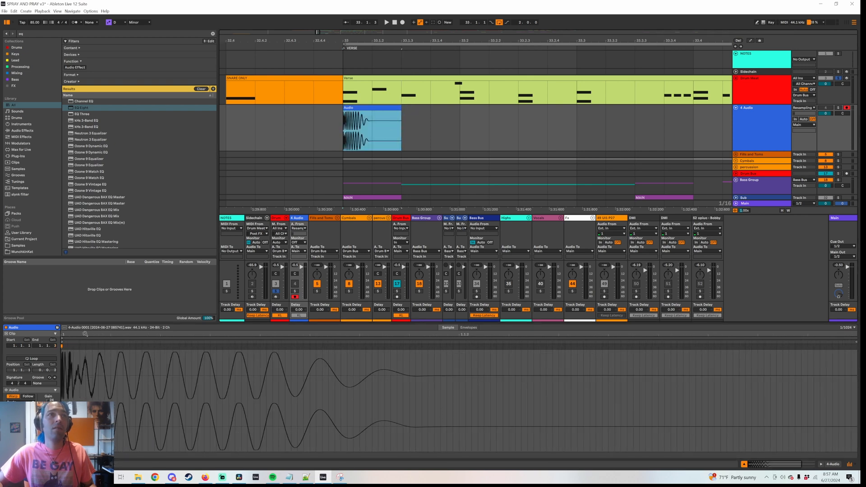
mouse_move(85, 334)
mouse_down()
mouse_move(85, 356)
mouse_move(109, 347)
mouse_move(92, 341)
mouse_up()
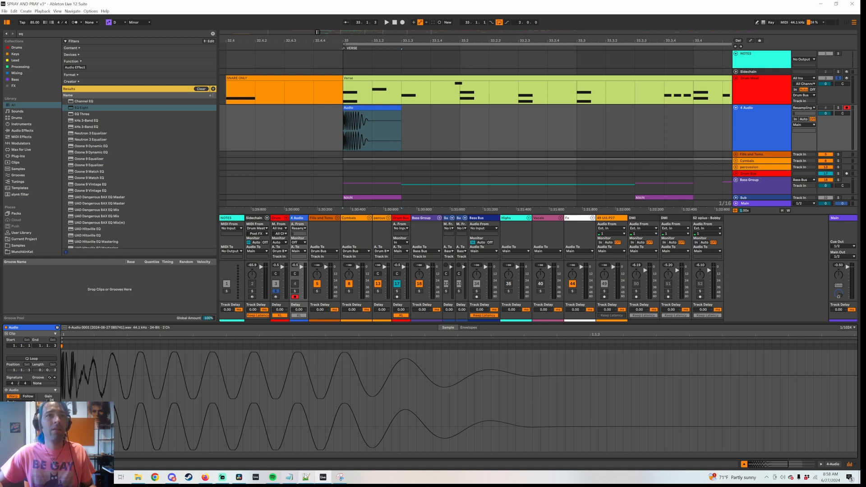
Step: Compare the resampled kick's waveform with the reference screenshot in Snipping Tool, checking the early cycles and the tail
click(339, 477)
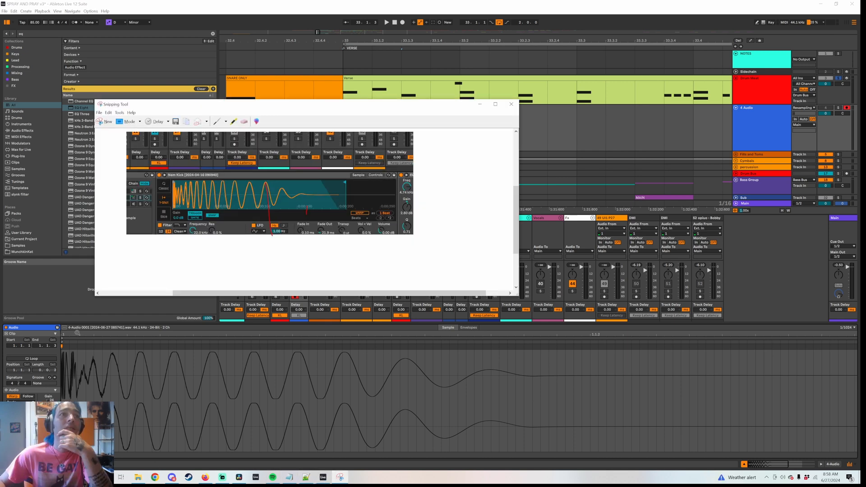
drag(131, 365, 128, 383)
drag(131, 333, 130, 358)
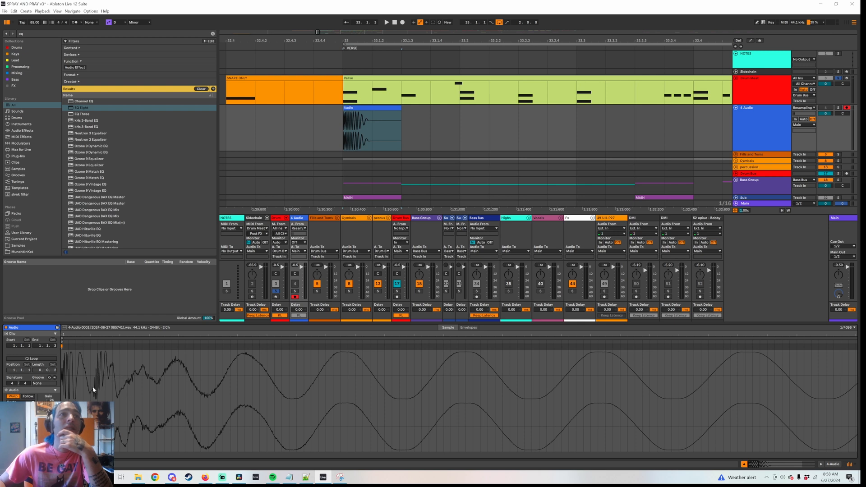
click(340, 477)
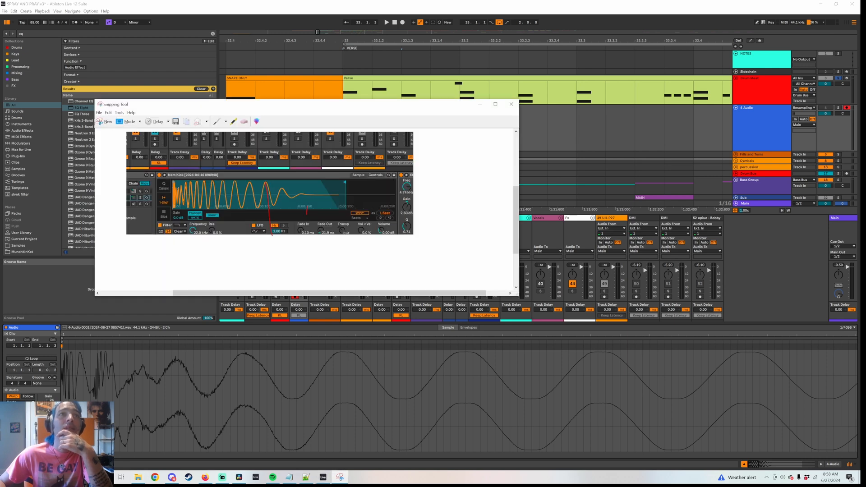
click(178, 335)
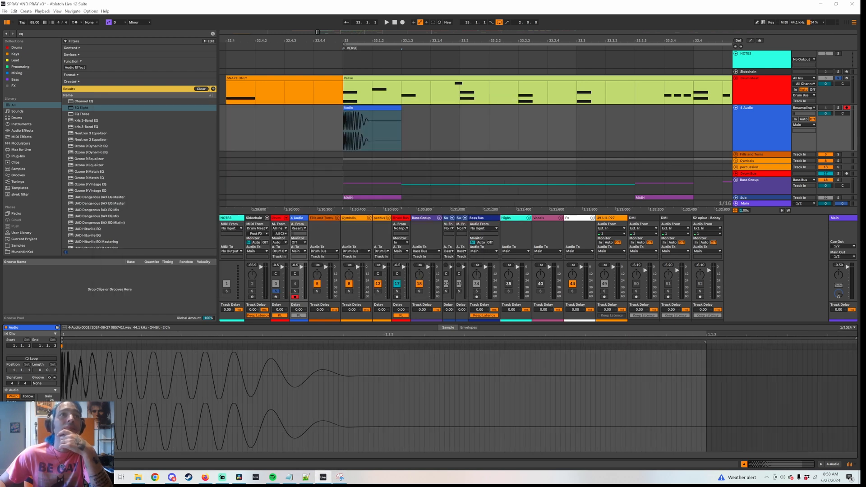
drag(91, 334, 91, 337)
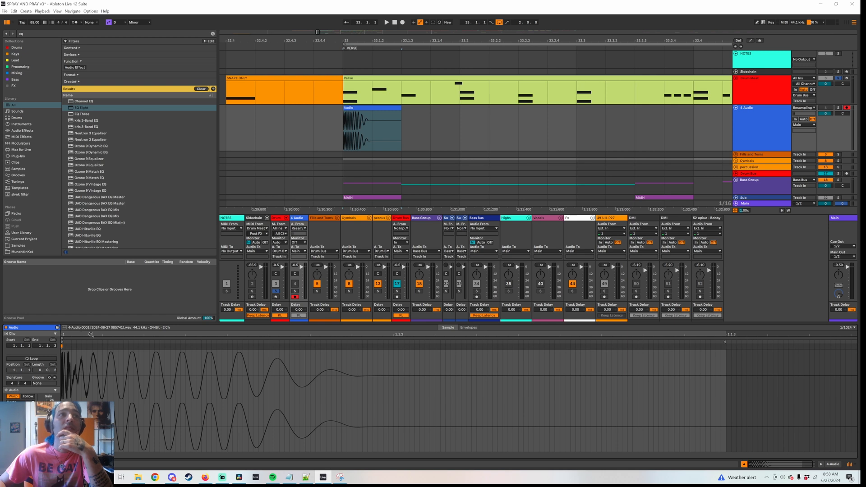
Step: Show the Drum Meat track's devices and bring up Kick 2 with the Bass House 01 preset
click(754, 87)
double_click(761, 93)
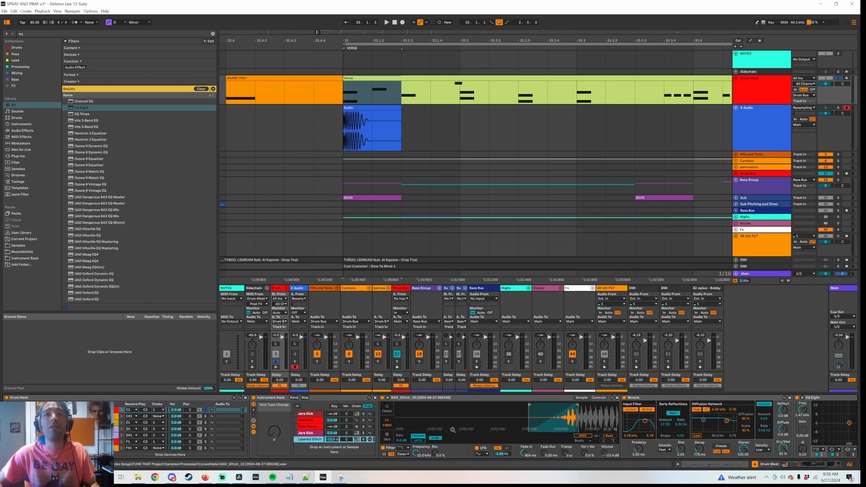
click(307, 433)
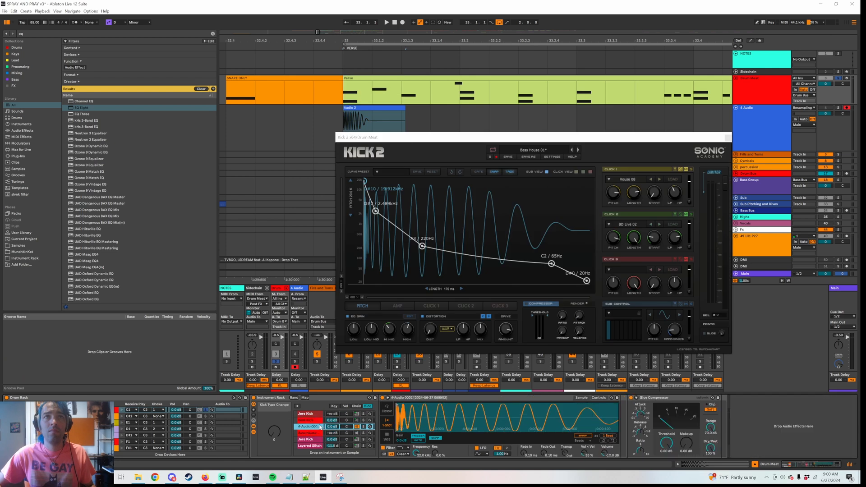
Step: In Kick 2's amp envelope, move the first 1.0 peak closer to the start and reshape the curve falling to the dip
click(398, 305)
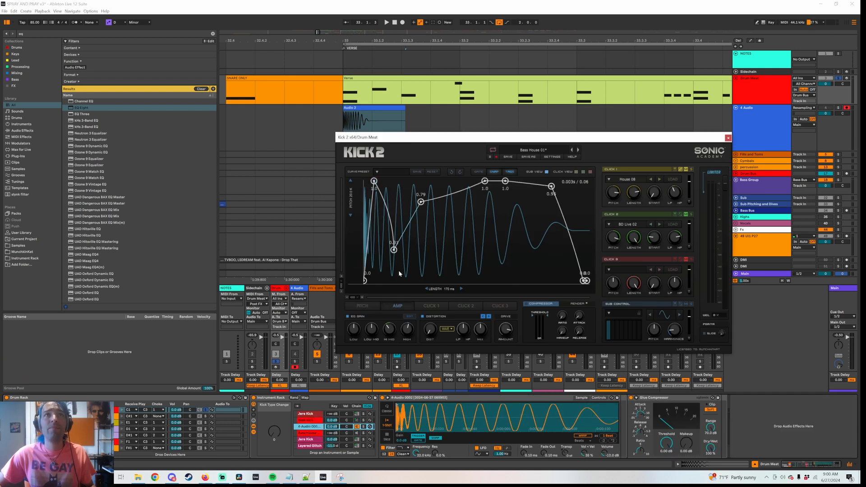
mouse_move(373, 182)
mouse_down()
mouse_move(402, 186)
mouse_move(357, 173)
mouse_move(366, 178)
mouse_up()
drag(387, 222, 361, 255)
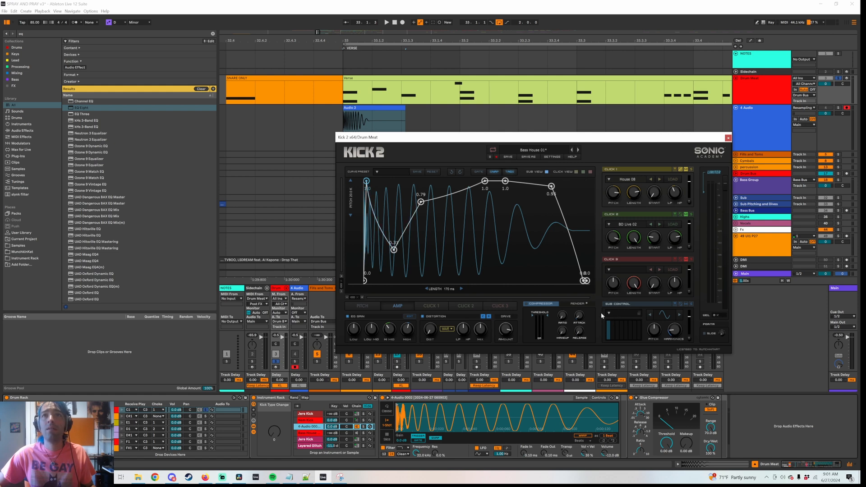
Step: Audition the rendered Bass House kick in the instrument rack
key(space)
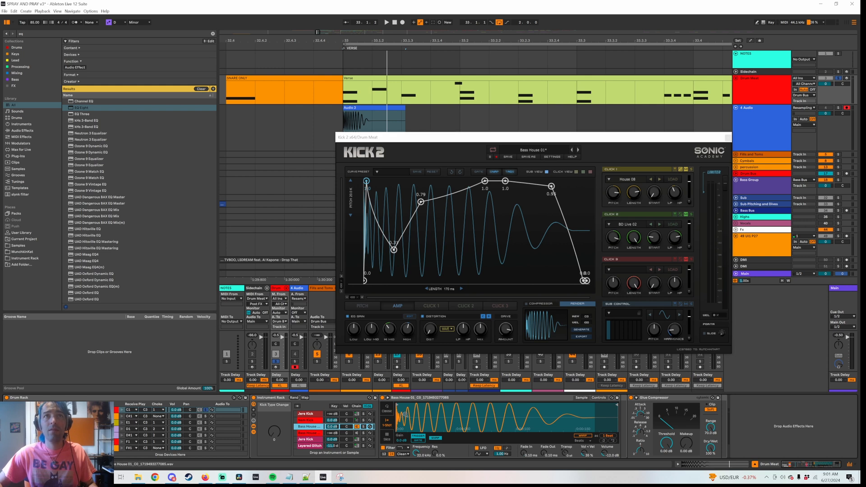
key(space)
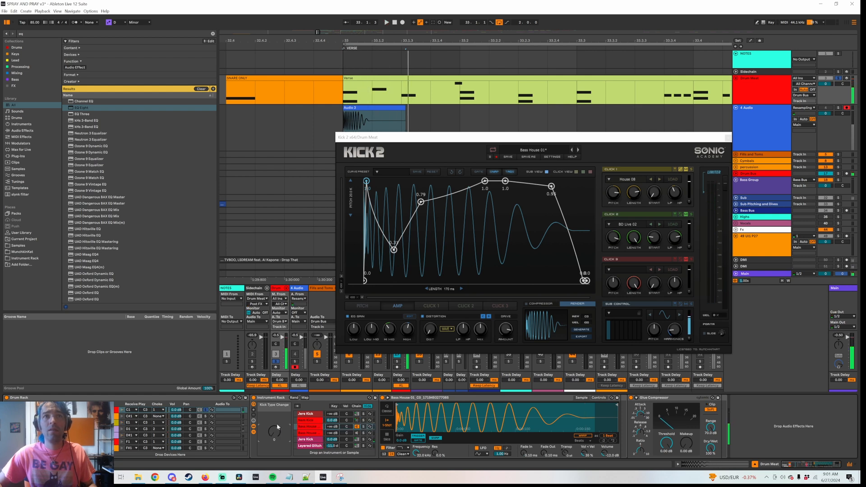
click(306, 421)
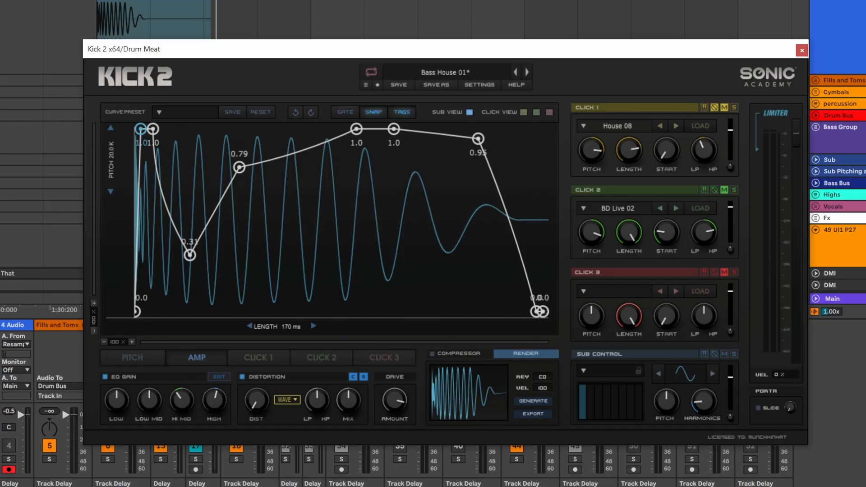
Step: Widen the amp envelope's opening 1.0 plateau, and shift the dip to 0.39 at about 0.013 s and the recovery point to 0.86
drag(153, 129, 178, 123)
click(143, 129)
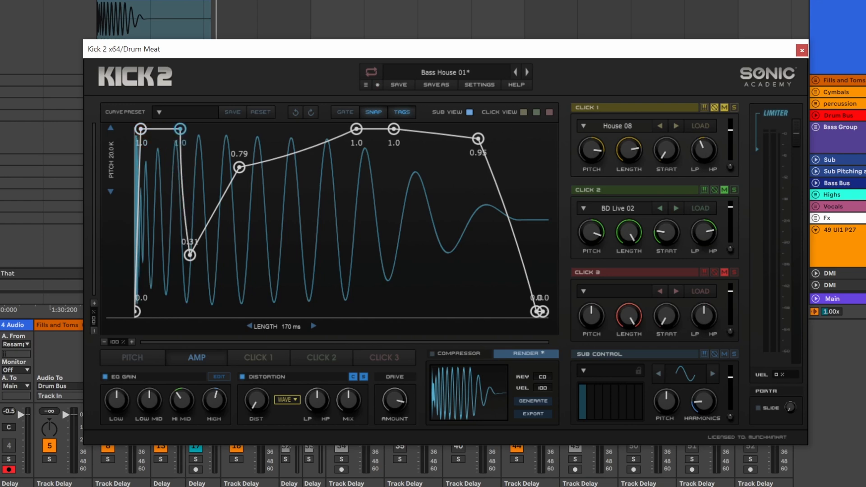
key(a)
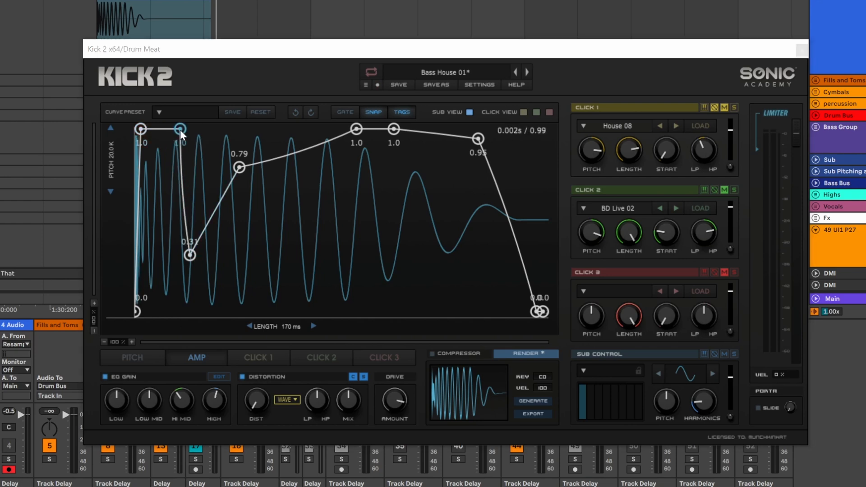
drag(180, 129, 188, 128)
drag(206, 128, 230, 125)
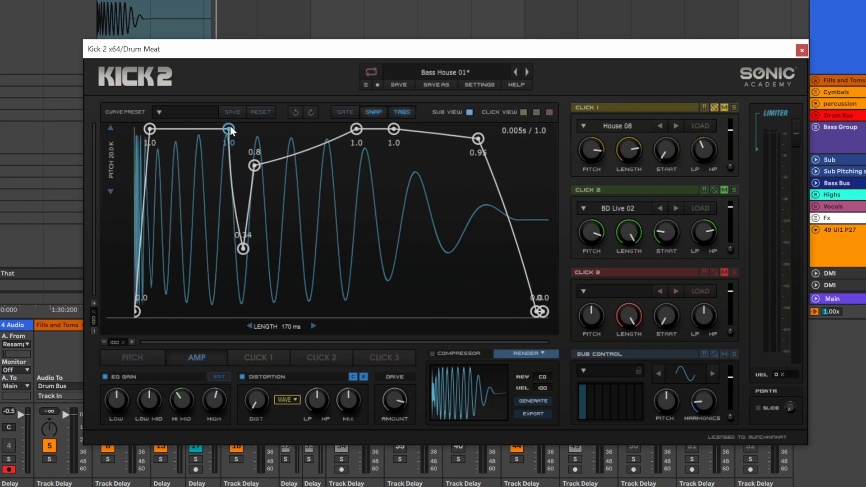
drag(254, 164, 287, 159)
drag(243, 248, 280, 240)
Step: Generate a new Kick 2 render and compare its waveform with the Nem Kick chain's sample
click(538, 399)
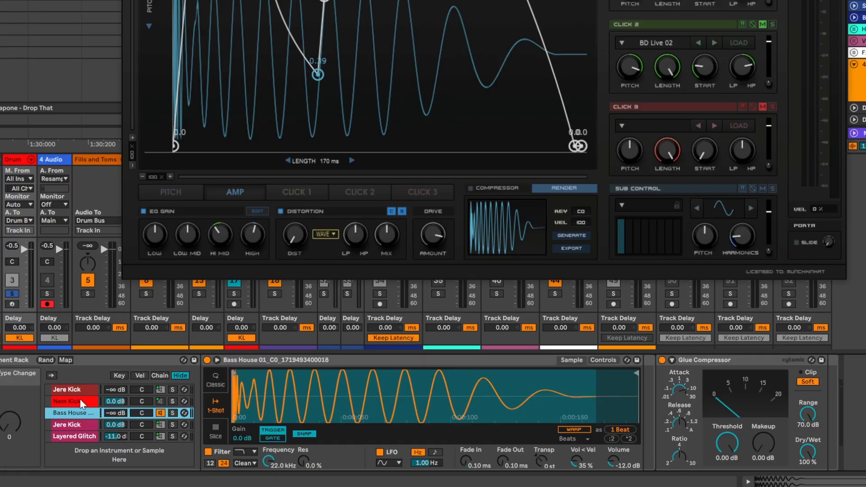
click(69, 404)
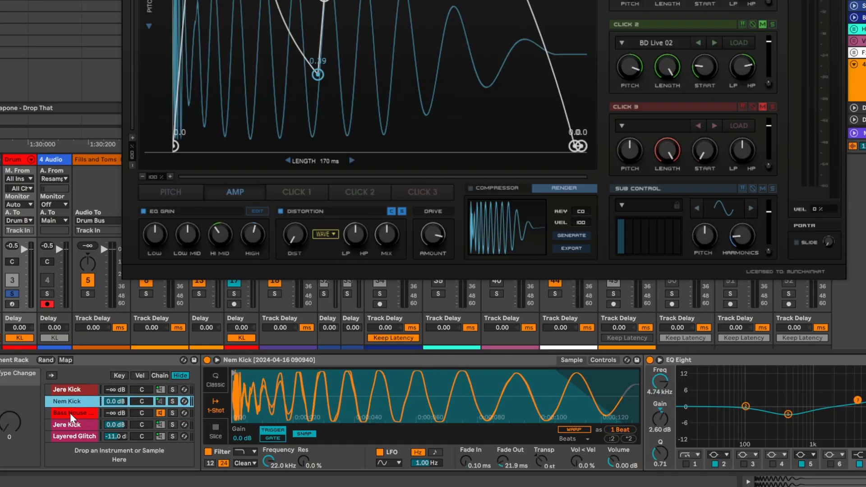
click(67, 413)
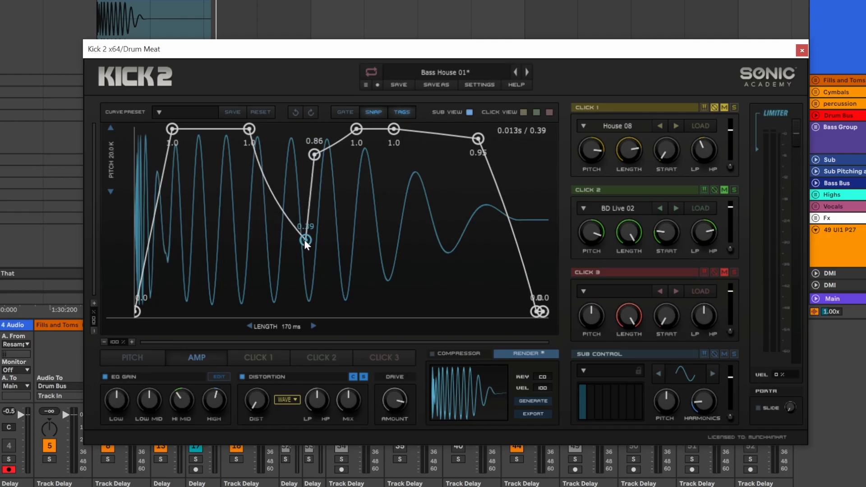
Step: Extend the amp envelope's 1.0 plateau, deepen the dip to 0.18 and move the recovery point to 0.87
drag(304, 240, 309, 266)
drag(249, 129, 282, 125)
drag(308, 261, 286, 273)
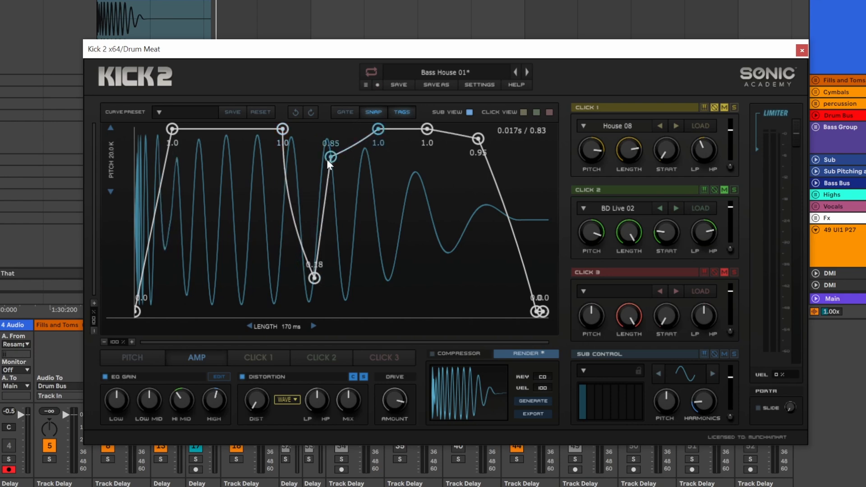
drag(328, 160, 347, 151)
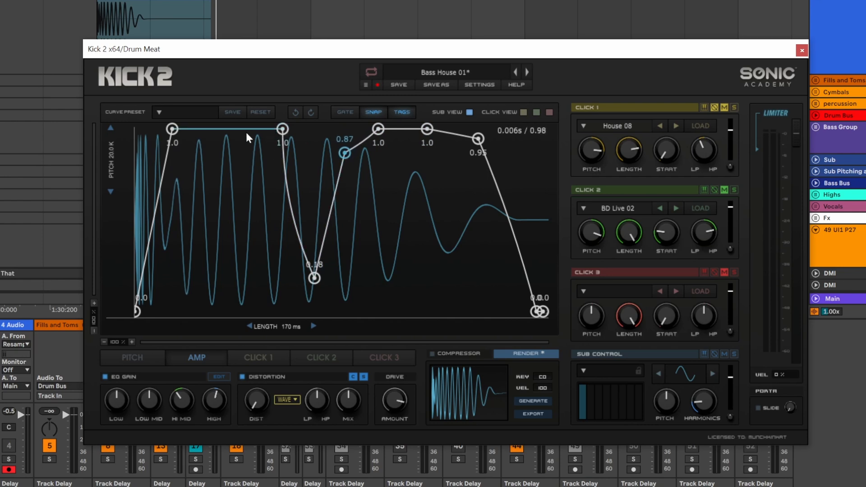
Step: Add a point on the amp envelope's opening plateau and shape the descent into the dip with a 0.41 point
double_click(258, 129)
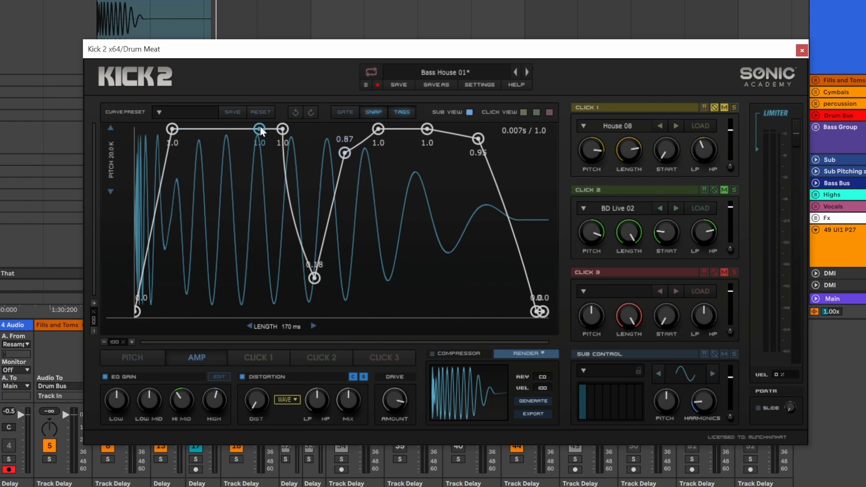
drag(261, 128, 284, 240)
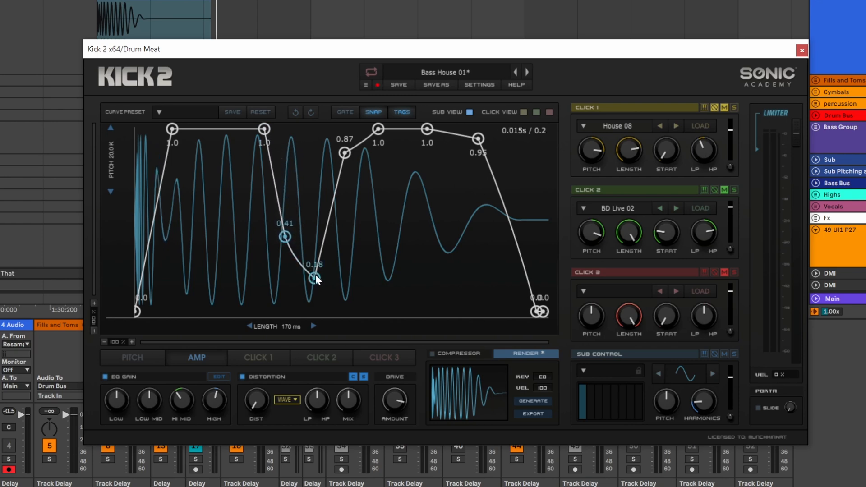
drag(263, 130, 260, 130)
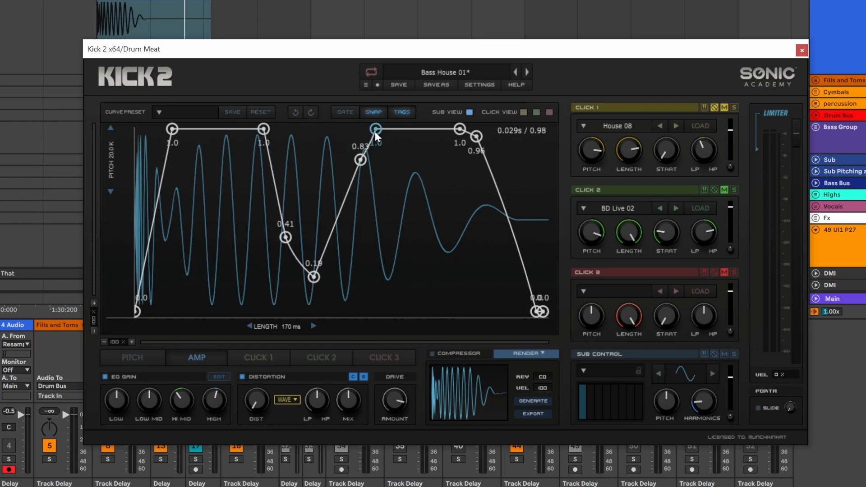
Step: Delay the amp envelope's recovery by moving its rise point to 0.86 and the following 1.0 peak to about 0.044 s
drag(376, 131, 378, 132)
drag(381, 126, 396, 124)
drag(361, 156, 383, 150)
drag(397, 124, 413, 123)
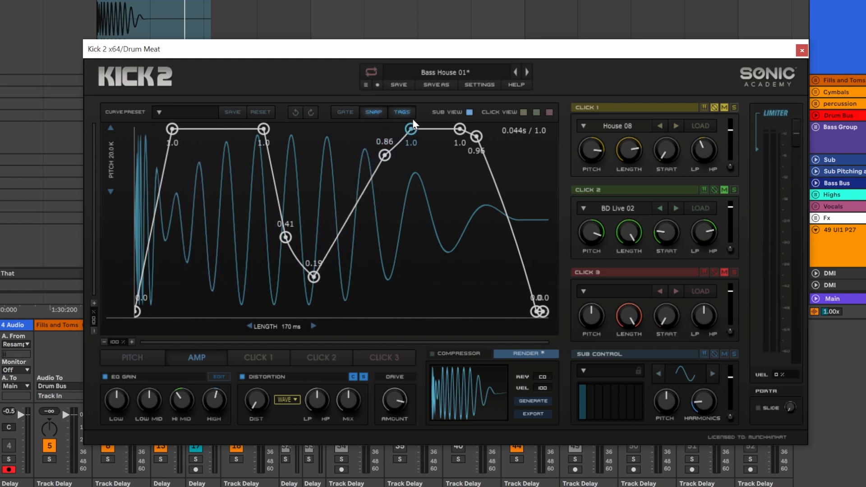
Step: Reduce the amp envelope's late plateau to a single delayed 1.0 point and move the following release point to 0.99
drag(475, 135, 512, 132)
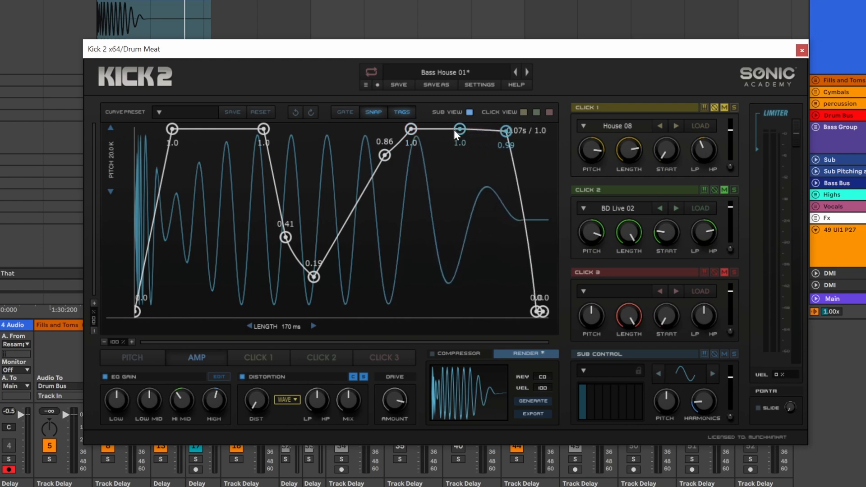
drag(460, 129, 425, 115)
drag(504, 131, 501, 129)
Step: Audition different kick lengths, set the length to 175 ms and generate a new render
drag(287, 326, 284, 327)
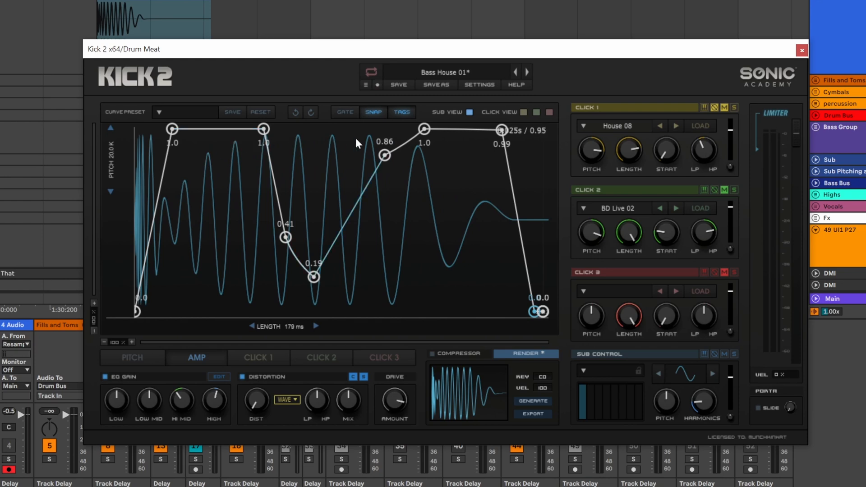
mouse_move(310, 326)
mouse_down()
mouse_move(288, 326)
mouse_move(327, 325)
mouse_move(319, 326)
mouse_up()
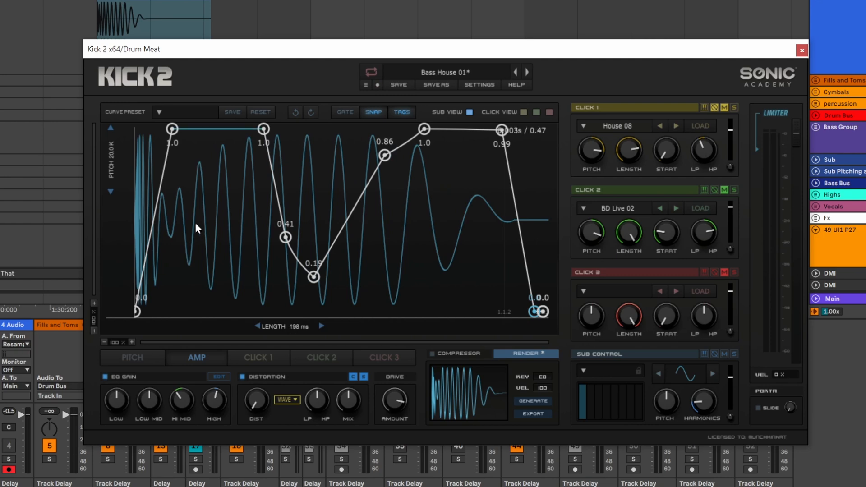
key(ctrl+z)
key(space)
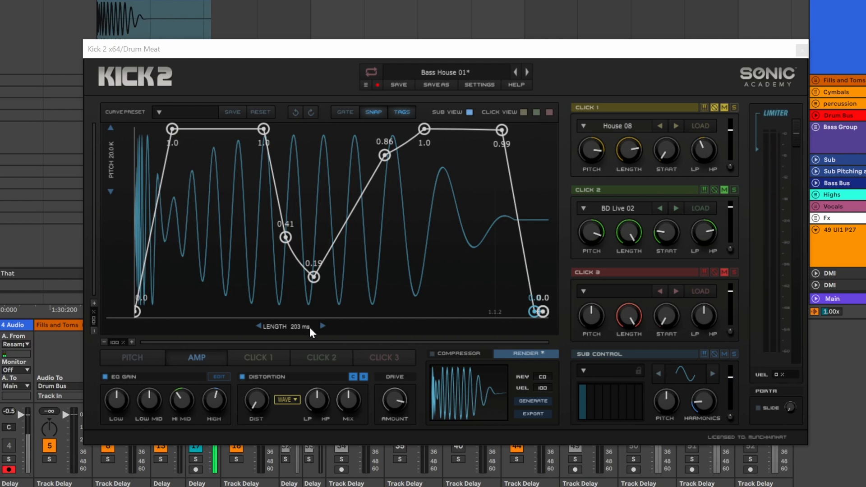
drag(309, 326, 298, 326)
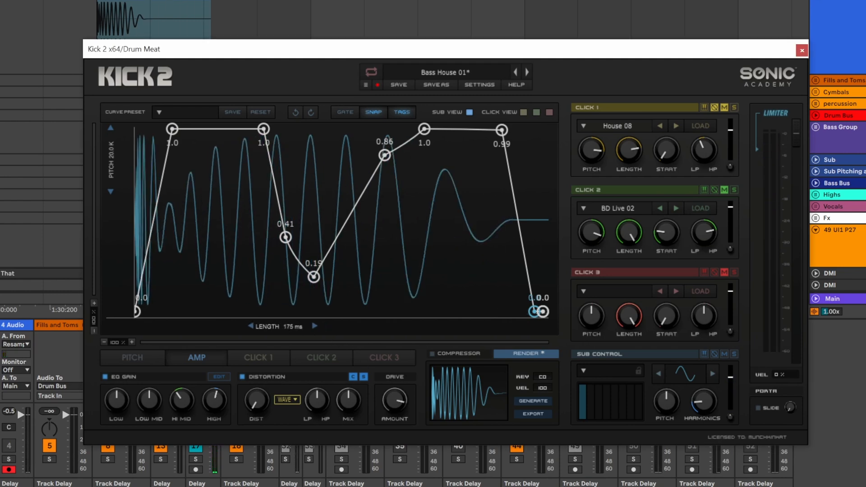
click(17, 407)
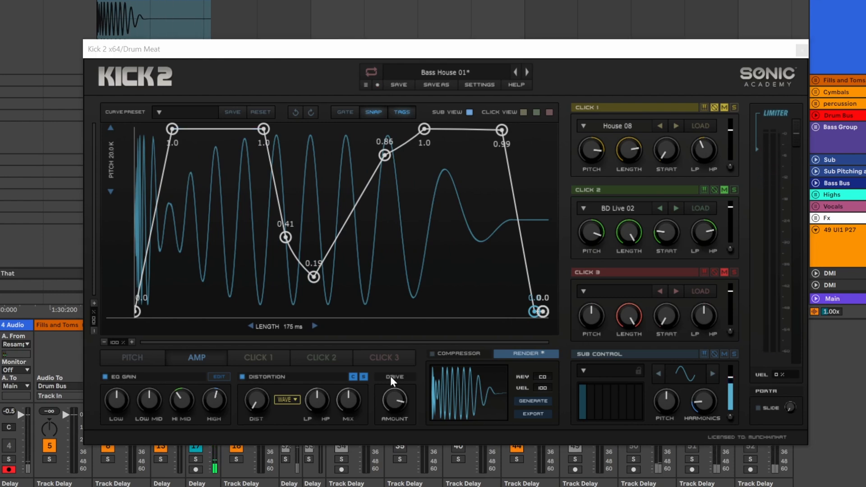
click(542, 402)
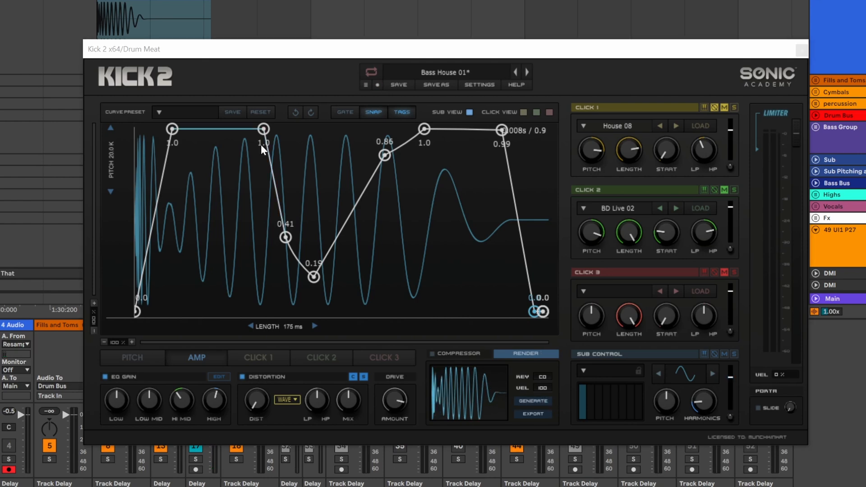
Step: End the amp envelope's opening plateau slightly earlier, regenerate the render and set the kick length to 208 ms
mouse_move(263, 129)
mouse_down()
mouse_move(230, 129)
mouse_move(251, 129)
mouse_up()
click(522, 401)
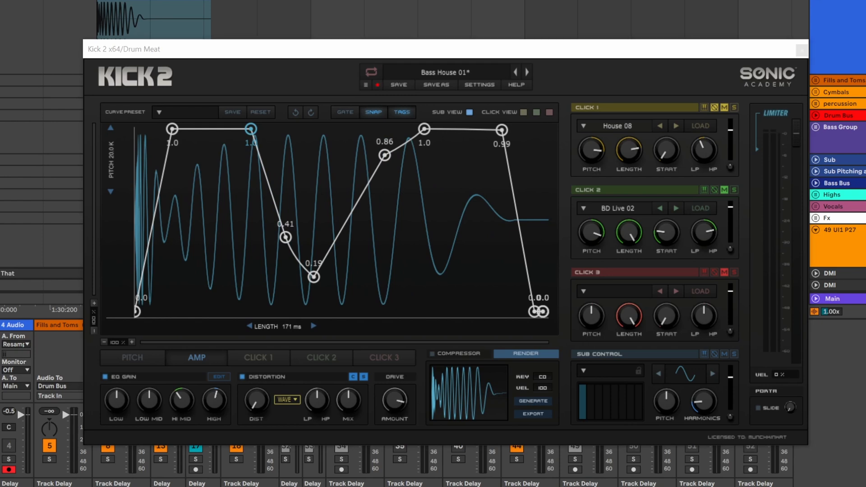
mouse_move(301, 326)
mouse_down()
mouse_move(301, 311)
mouse_move(291, 326)
mouse_up()
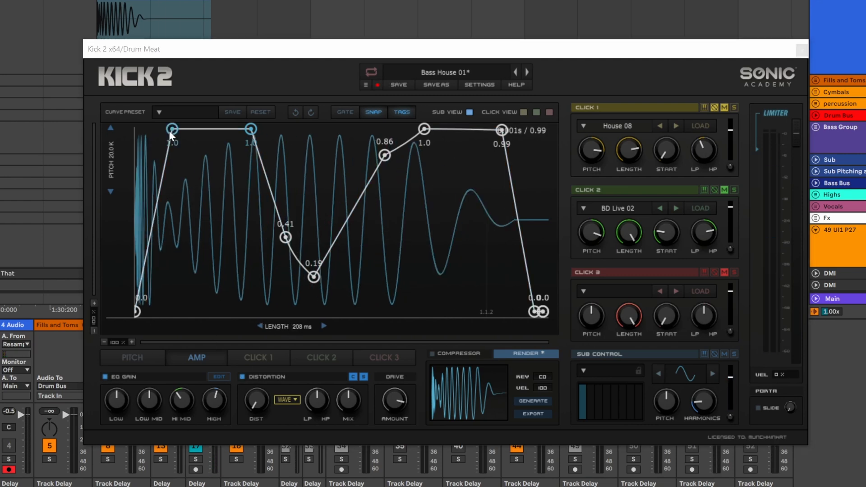
Step: Start and end the opening amp plateau earlier and raise the descent point to 0.77
drag(172, 129, 167, 130)
drag(250, 130, 205, 129)
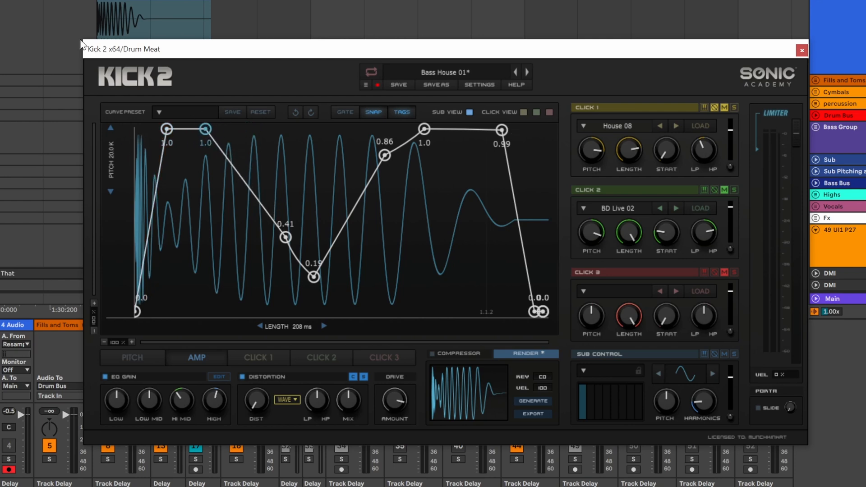
drag(285, 236, 245, 170)
drag(166, 130, 165, 130)
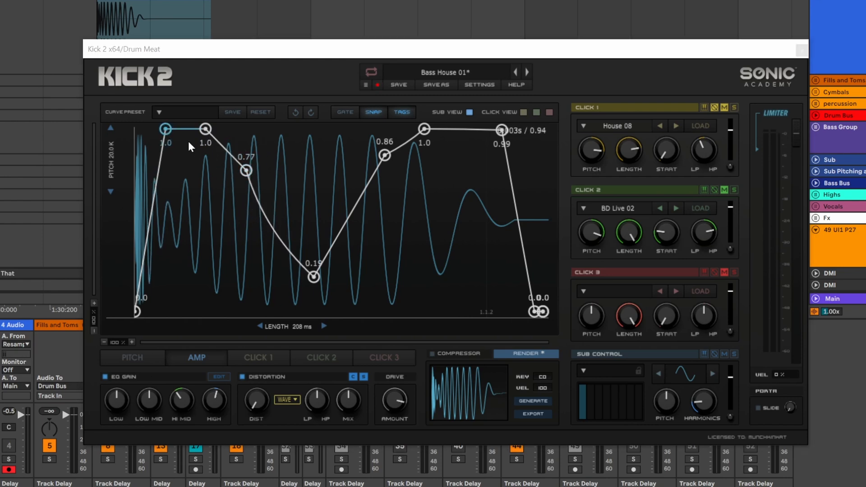
drag(206, 129, 231, 129)
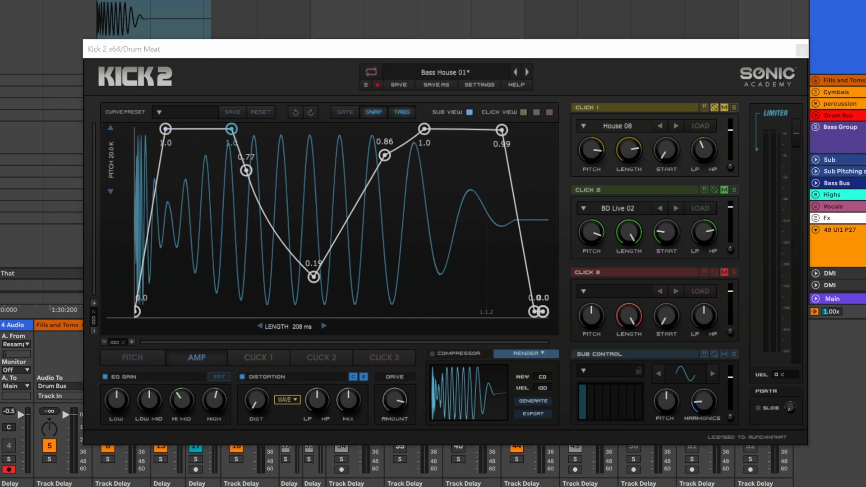
Step: Shorten the opening amp plateau, drop to 0.32, recover through 0.37, 0.5 and 0.56 to a 1.0 plateau, and add a 0.19 tail point
drag(165, 130, 153, 130)
drag(231, 129, 201, 124)
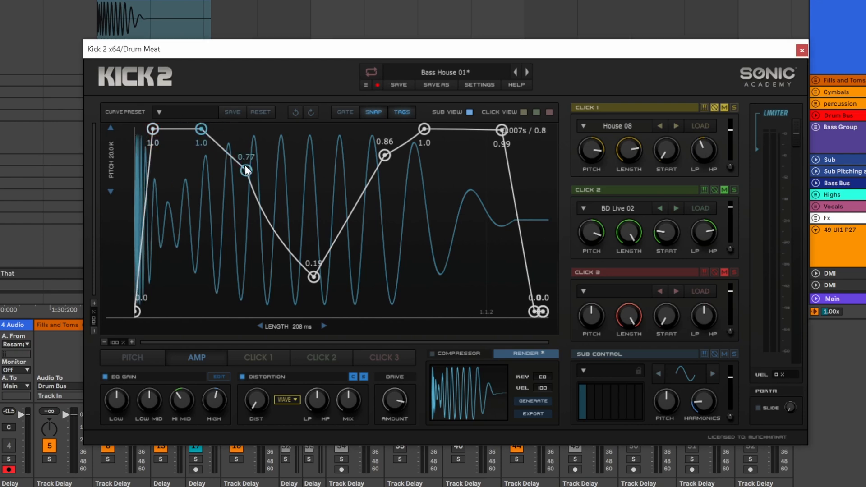
drag(245, 170, 219, 254)
drag(314, 276, 251, 267)
drag(384, 155, 350, 121)
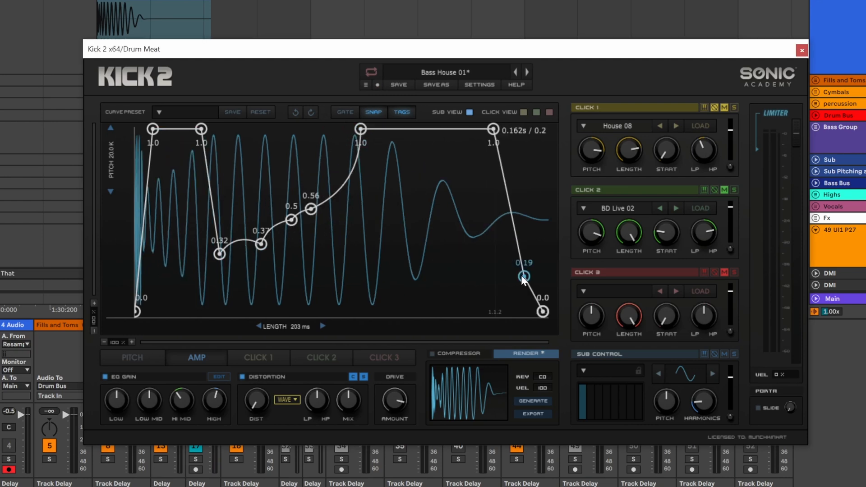
drag(524, 274, 522, 277)
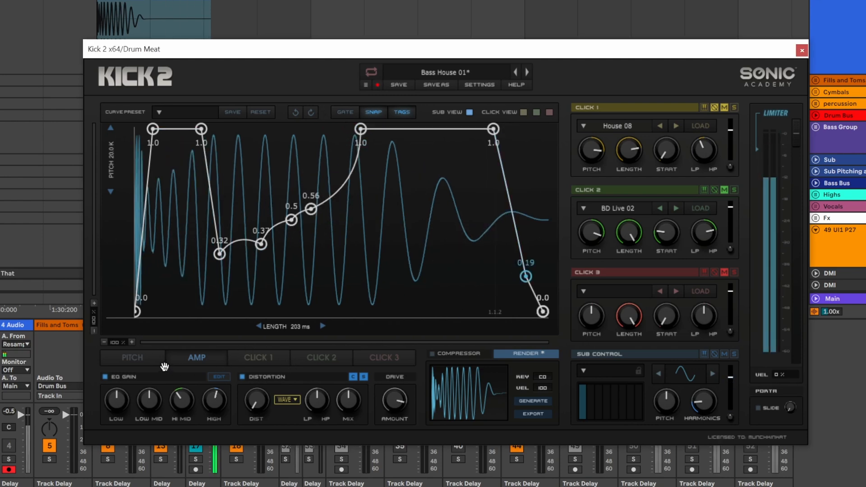
Step: Raise the pitch envelope's low point near the tail to C#2 / 69 Hz while auditioning the kick
click(131, 358)
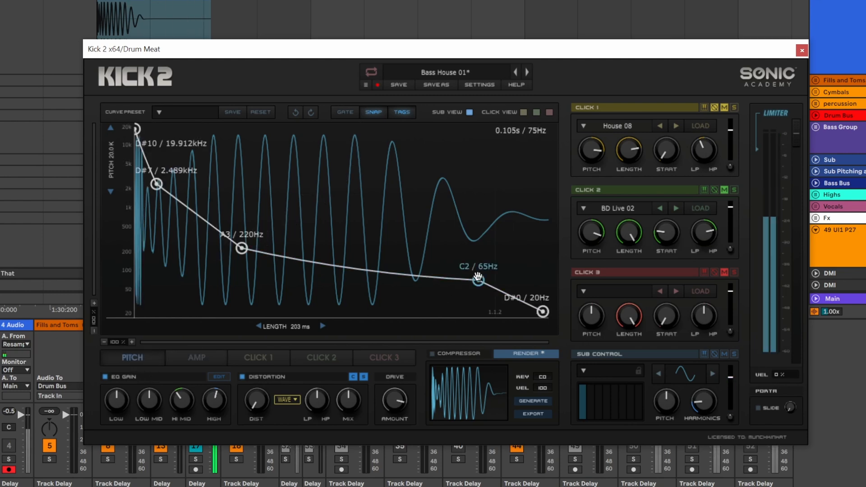
drag(477, 277, 479, 279)
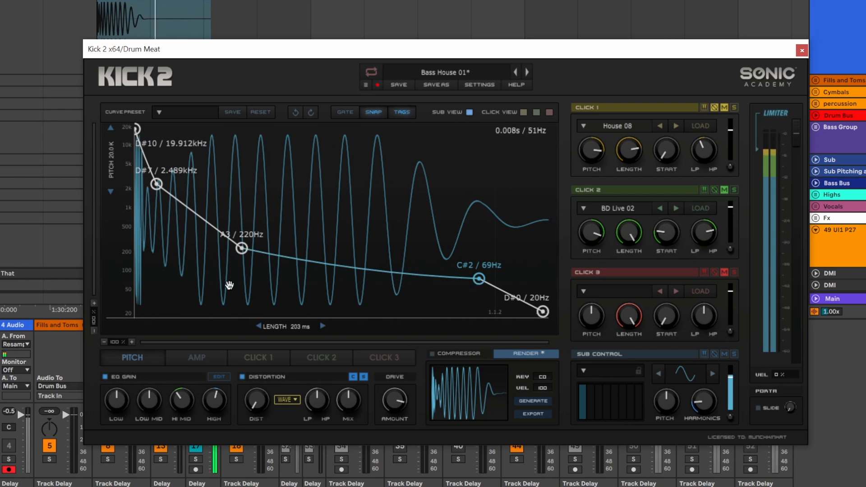
key(space)
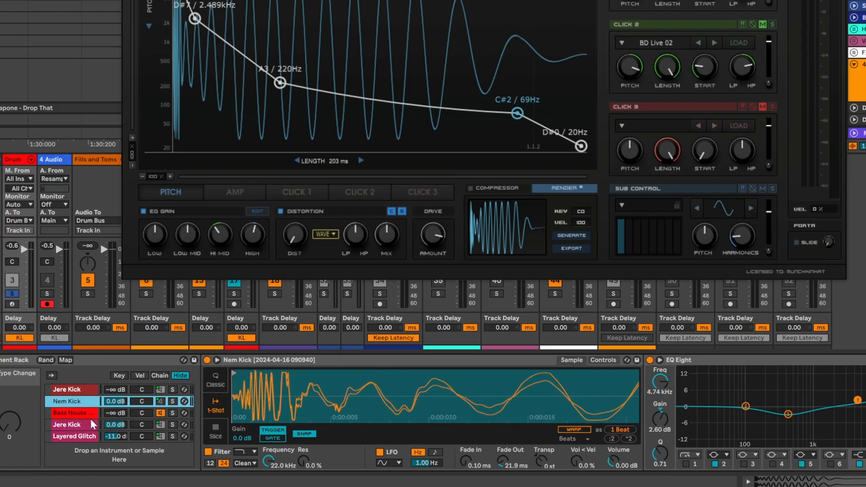
Step: Replace the Bass House chain's sample with the recording 4-Audio 0004 and compare its waveform with the Nem Kick sample
click(74, 413)
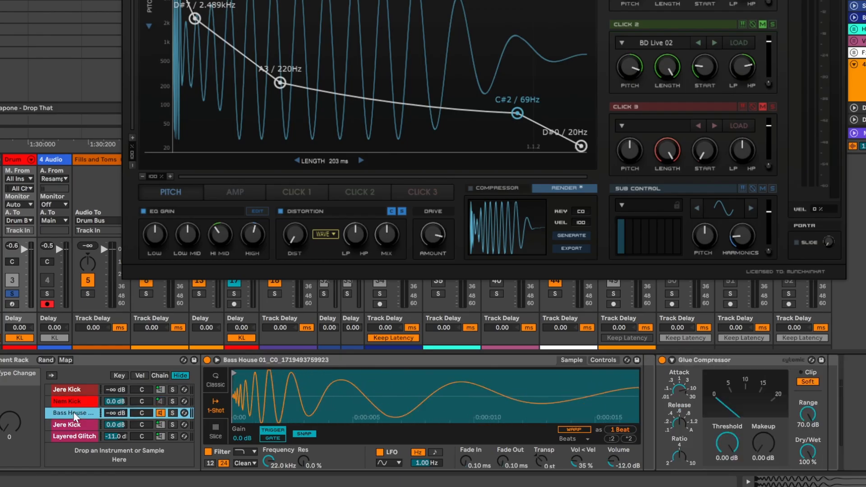
drag(243, 374, 374, 374)
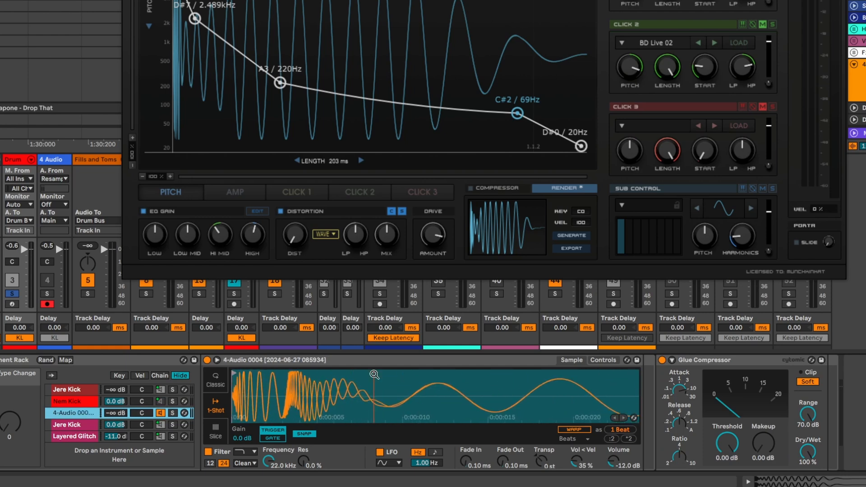
click(74, 401)
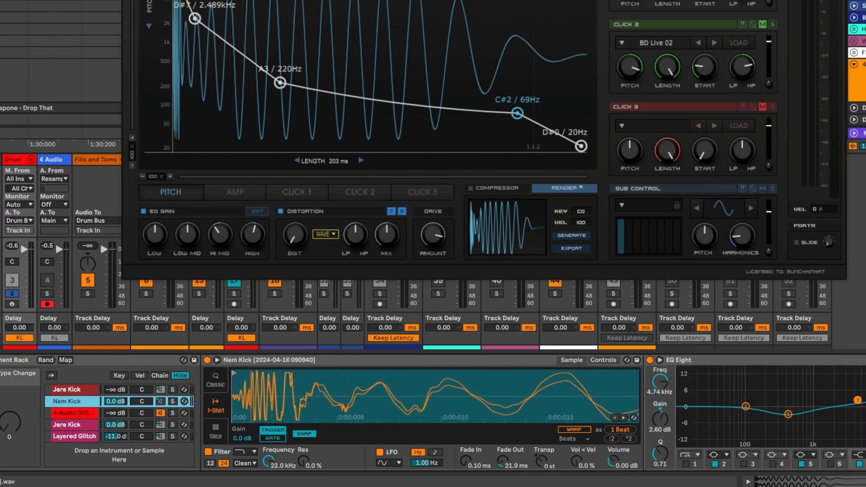
click(80, 414)
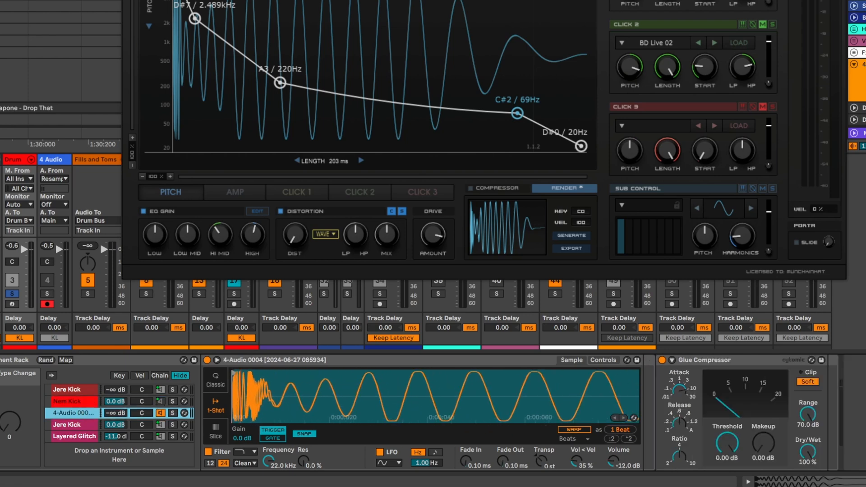
click(81, 401)
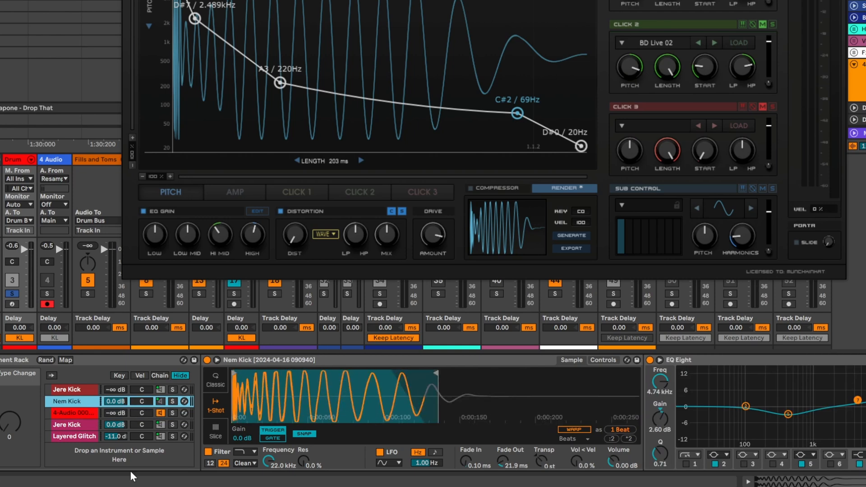
click(84, 416)
click(82, 402)
Step: On the Jere Kick chain containing Kick 2, enable Expander at 50% amount and 153 Hz low bypass, keeping EQ Side at 190 Hz but disabled
click(80, 425)
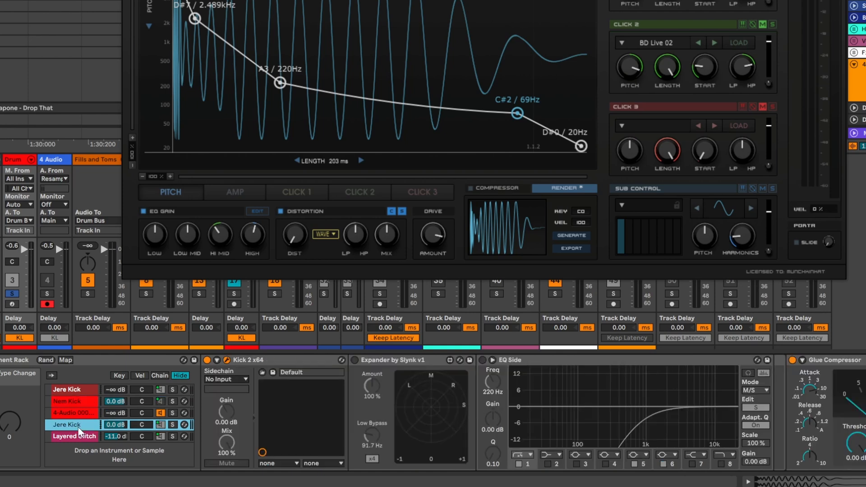
click(389, 363)
shift+click(563, 364)
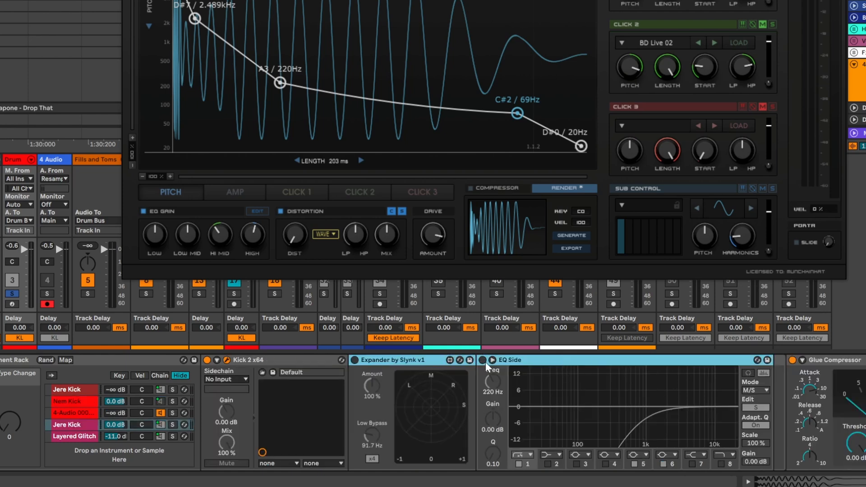
click(482, 360)
click(370, 410)
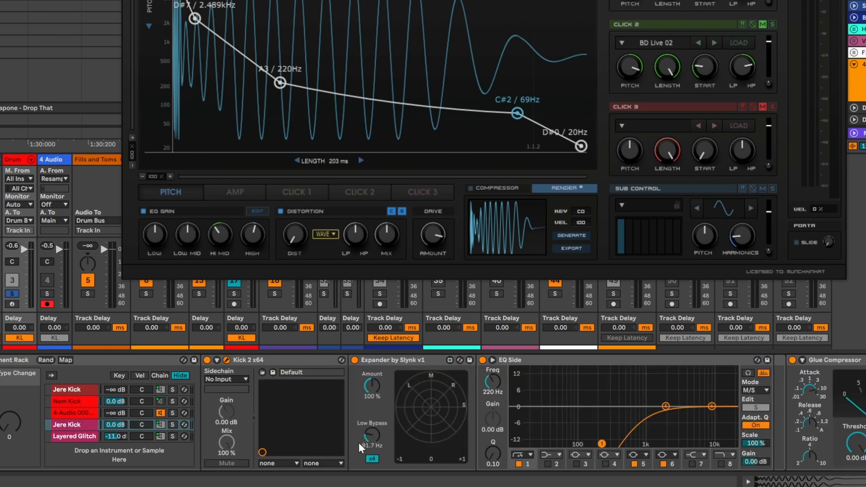
key(space)
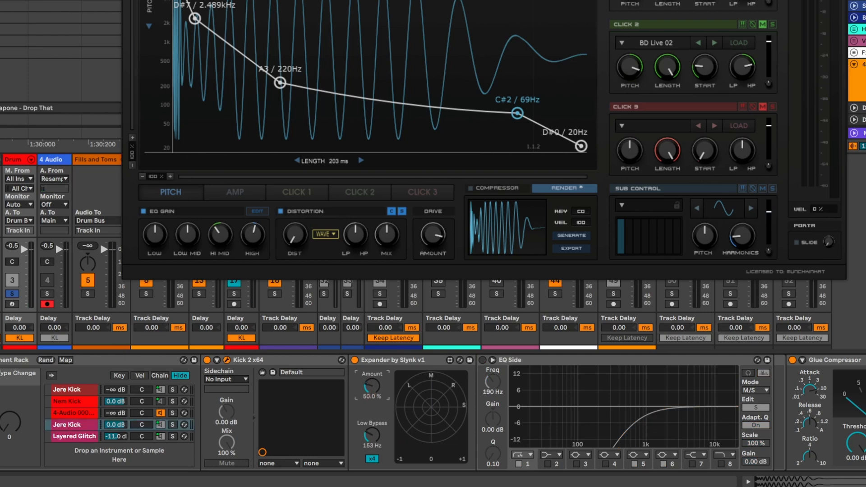
Step: Play back the edited kick, load the recording 4-Audio 0009 into the 4-Audio chain and audition with Type Change at 127
key(space)
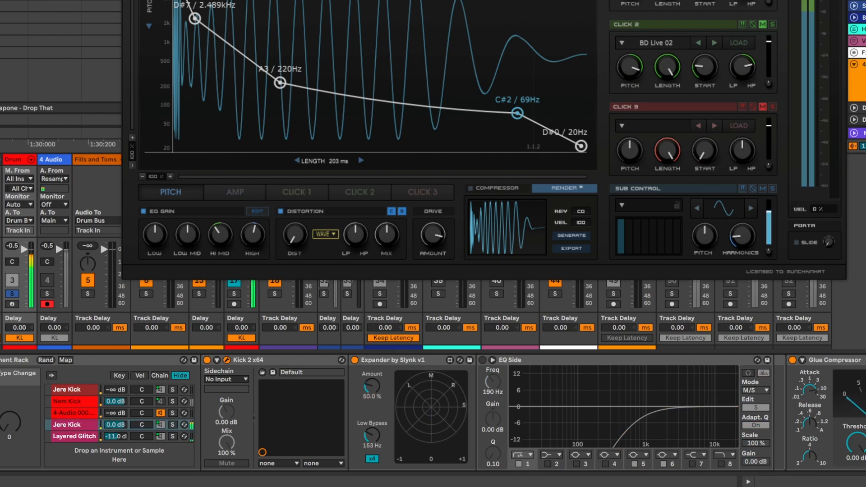
key(Down)
key(Up)
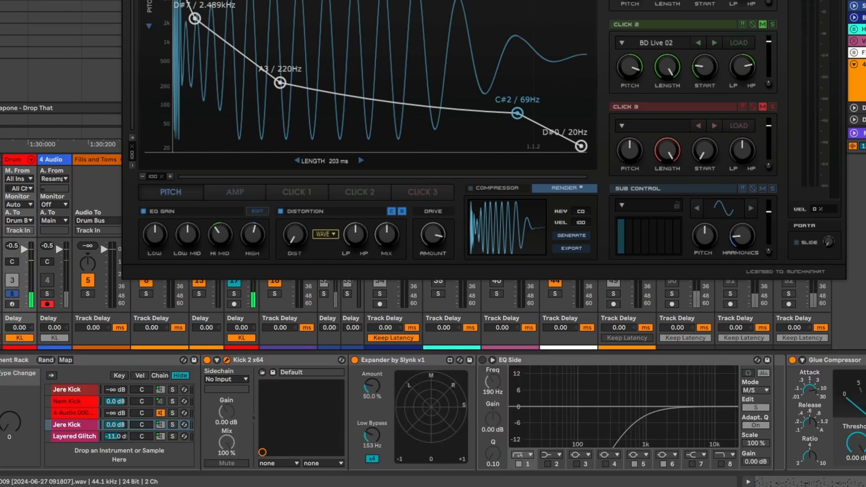
click(66, 414)
drag(64, 414, 265, 414)
click(18, 420)
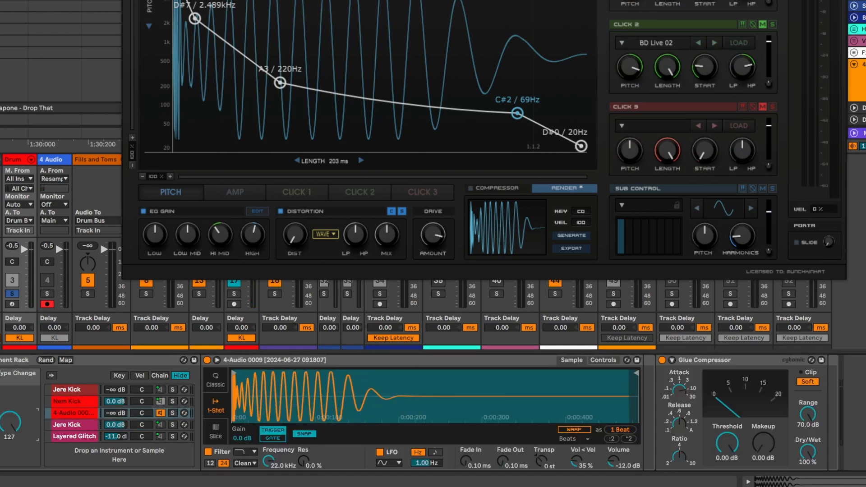
key(space)
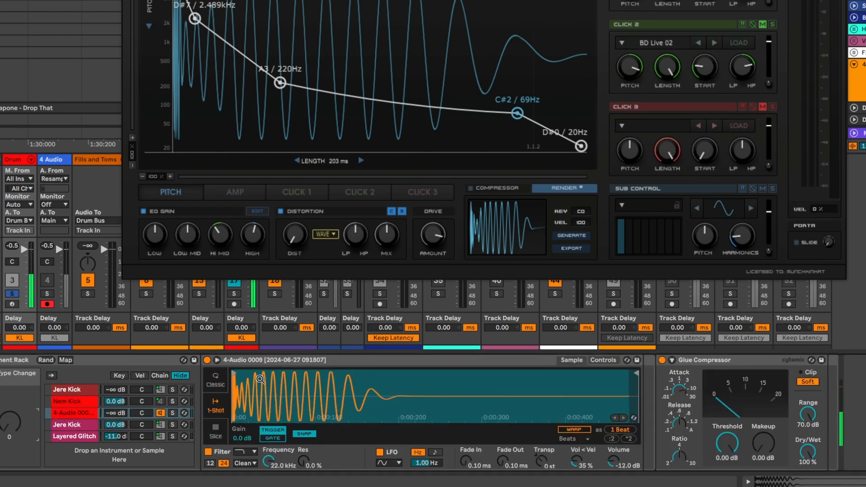
Step: Compare the 4-Audio 0009 waveform with the Nem Kick sample, examining the opening cycles closely
click(70, 413)
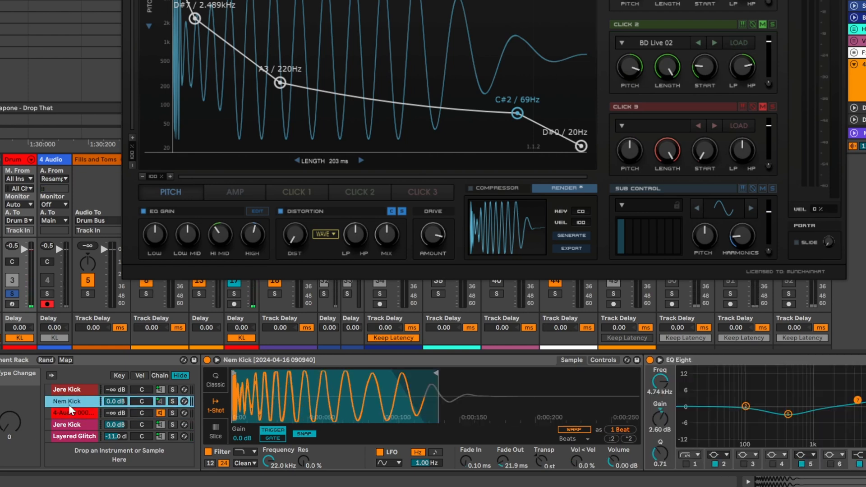
click(69, 402)
click(67, 413)
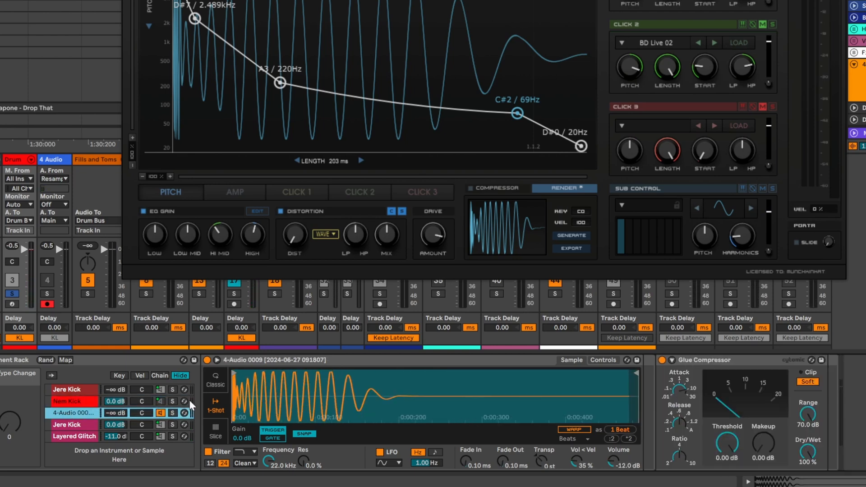
drag(249, 383, 287, 400)
click(75, 403)
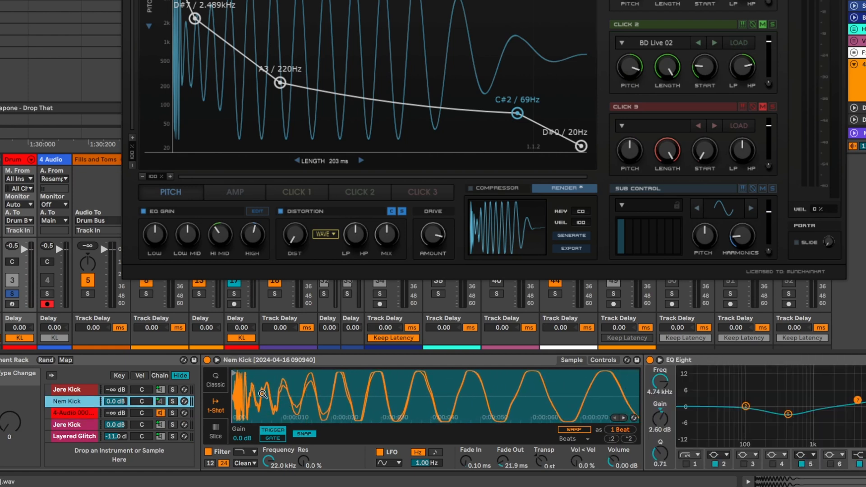
click(77, 417)
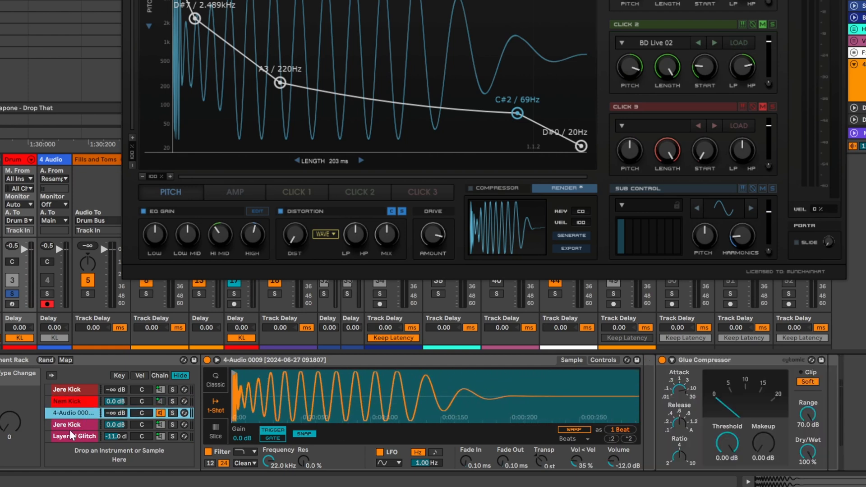
Step: Replace the sample in the 4-Audio chain with the recording 4-Audio 0005
click(88, 429)
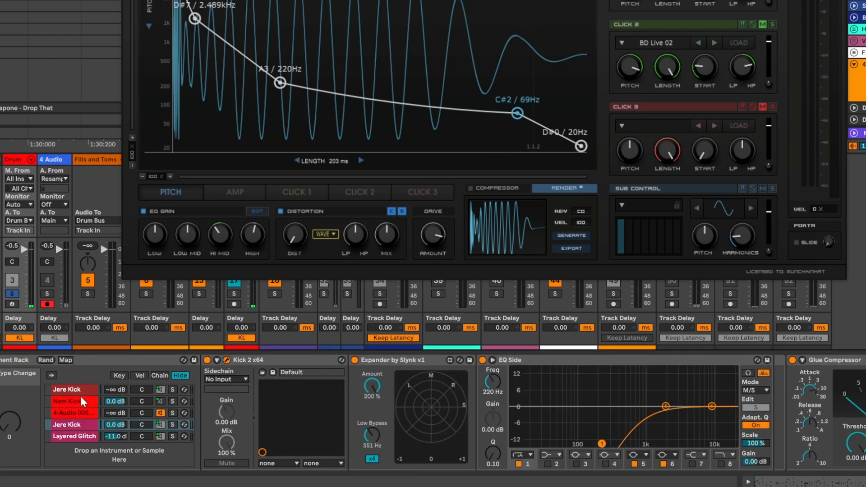
click(82, 413)
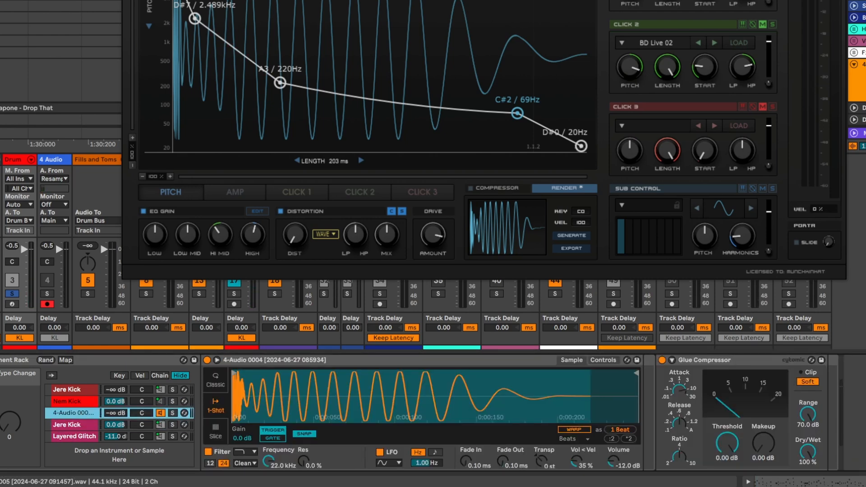
drag(316, 393, 294, 393)
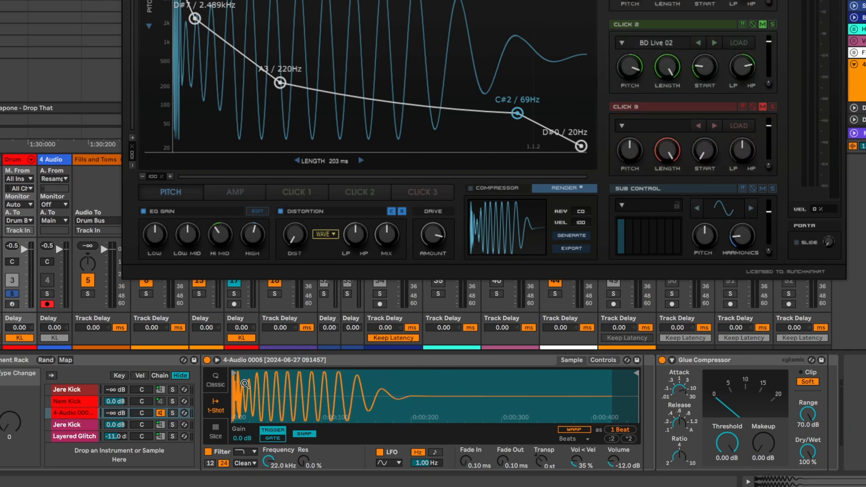
Step: Compare the opening cycles of the 4-Audio 0005 waveform with the Nem Kick sample
mouse_move(245, 383)
mouse_down()
mouse_move(245, 420)
mouse_move(244, 382)
mouse_up()
click(81, 412)
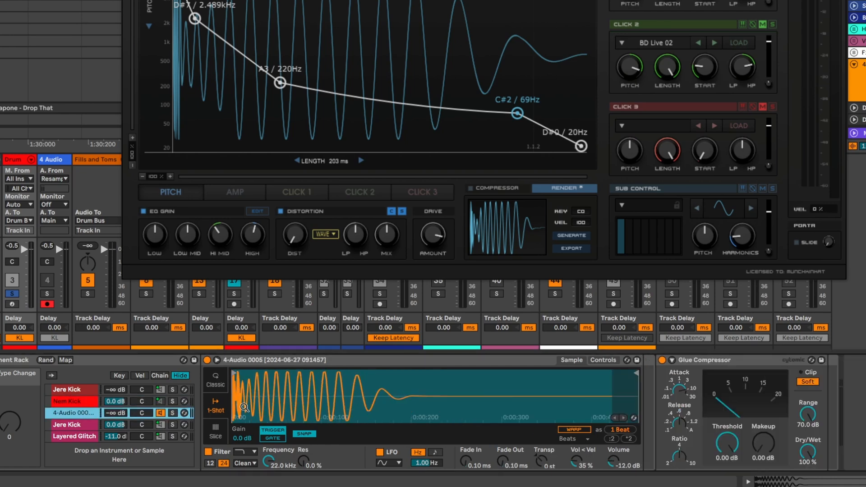
click(80, 402)
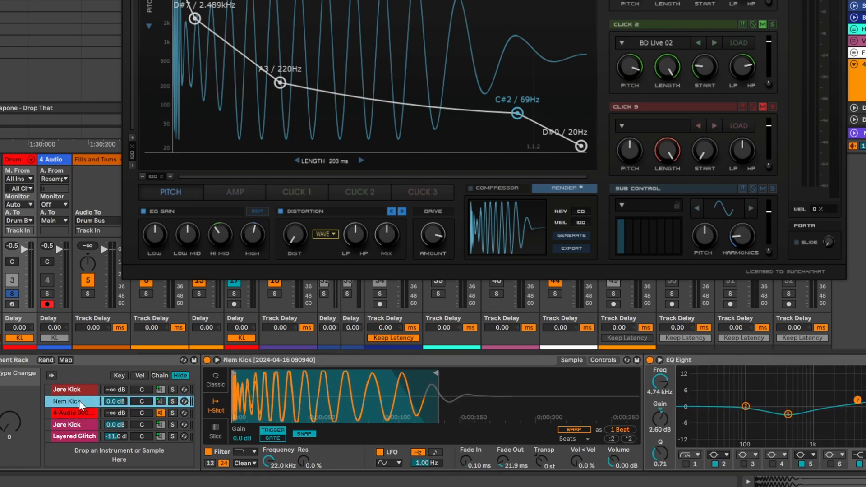
click(75, 417)
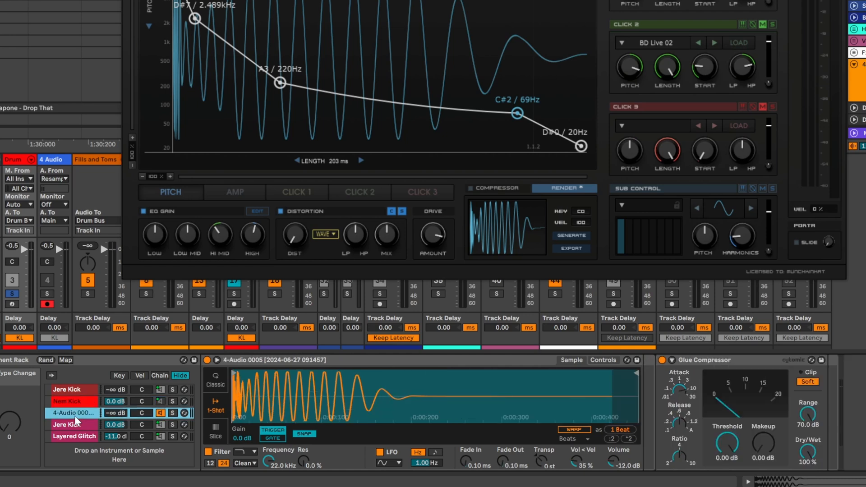
click(77, 403)
click(80, 413)
Step: On the Jere Kick chain containing Kick 2, set EQ Side's low cut to 190 Hz, disable EQ Side, and set Expander's low bypass to 153 Hz
click(104, 426)
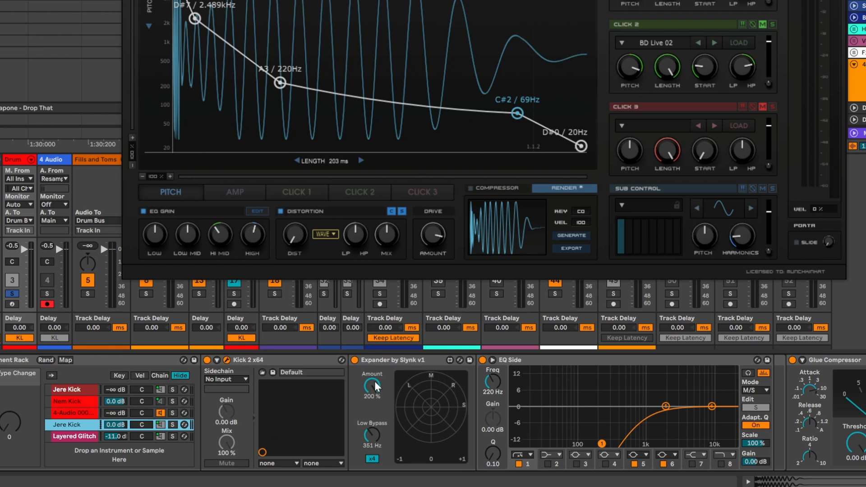
mouse_move(605, 446)
mouse_down()
mouse_move(575, 444)
mouse_move(597, 442)
mouse_up()
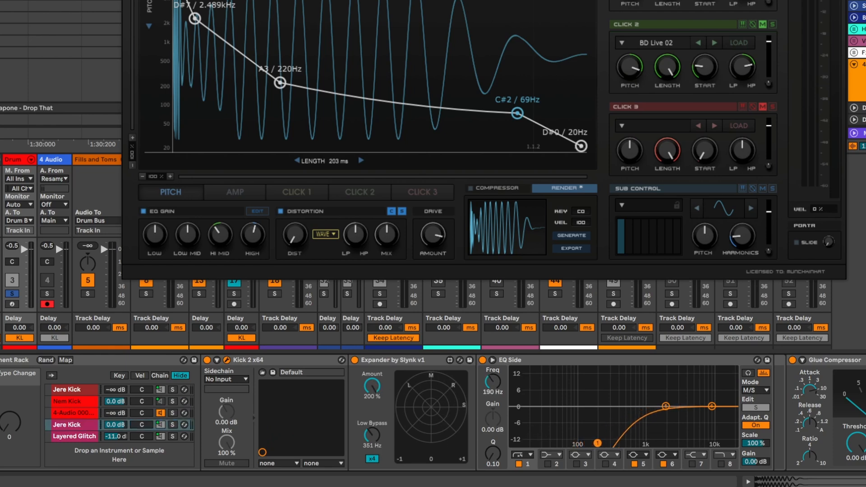
click(482, 360)
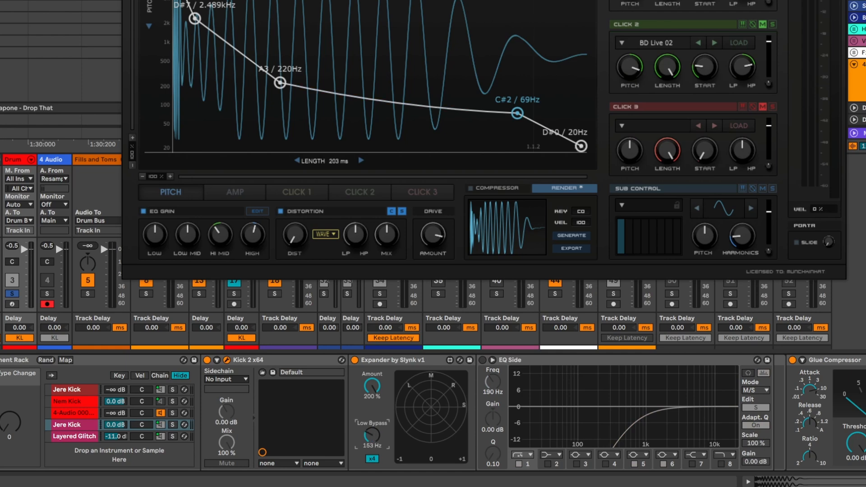
Step: Play back the edited kick and load the recording 4-Audio 0006 into the 4-Audio chain
click(55, 241)
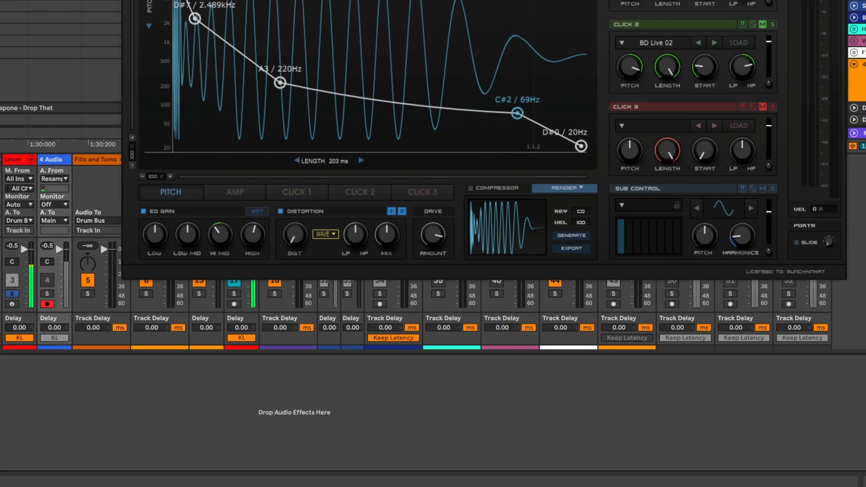
click(13, 159)
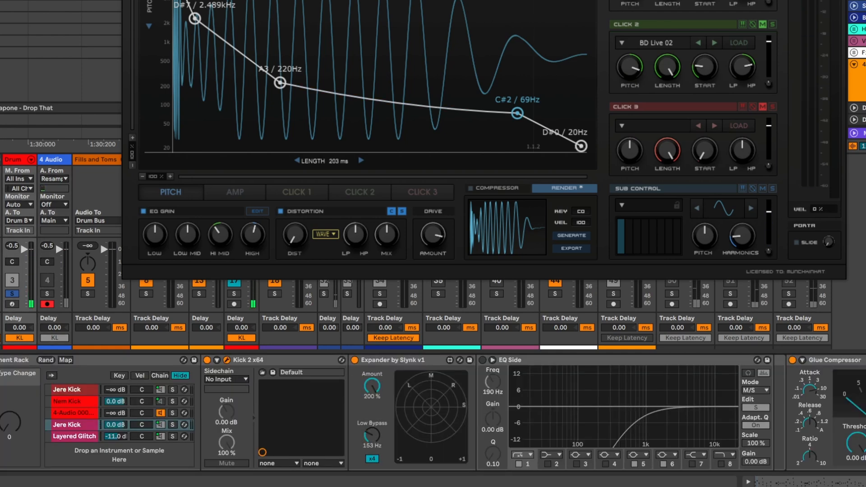
drag(91, 4, 276, 389)
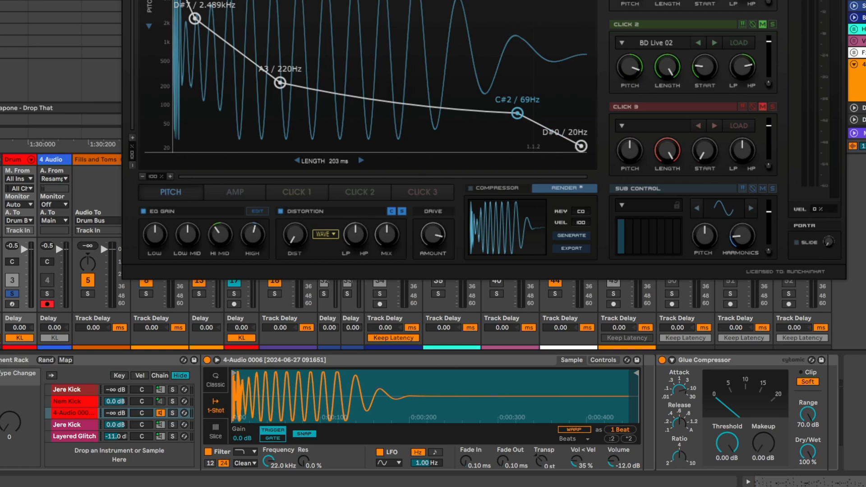
Step: Show the Nem Kick chain and audition it with Kick Type Change at 127, watching its EQ Side spectrum
click(73, 426)
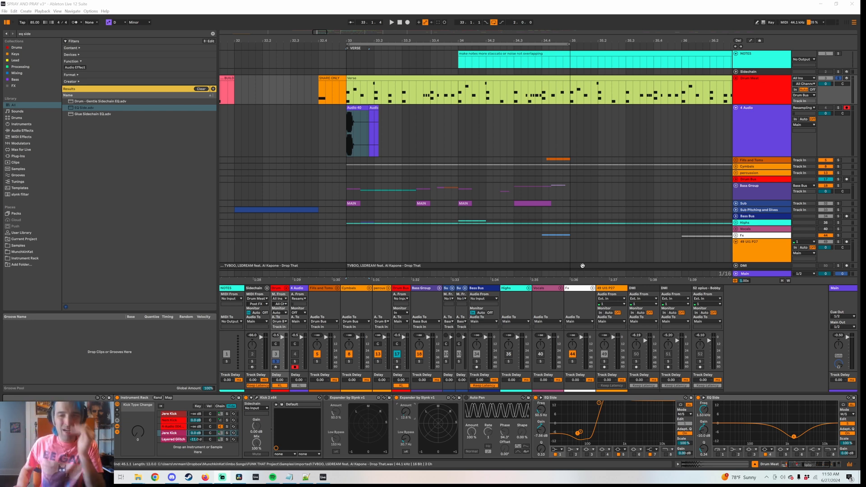
click(173, 421)
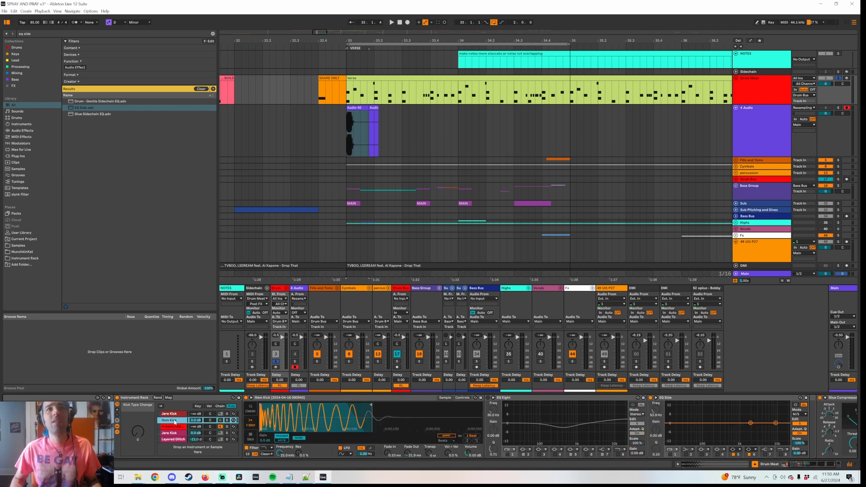
click(677, 400)
key(space)
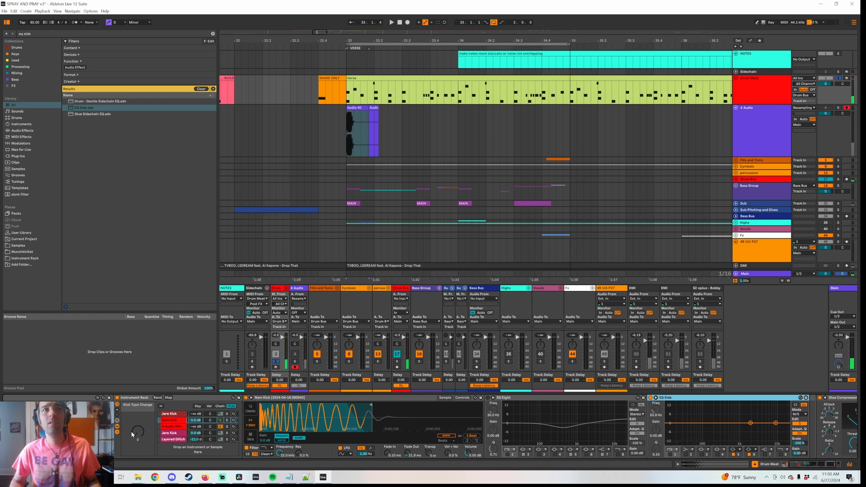
drag(136, 433, 136, 374)
key(ctrl+space)
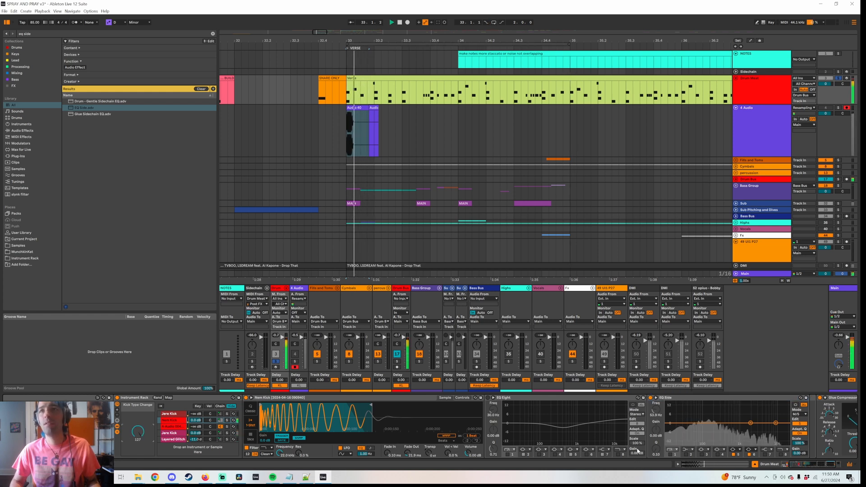
key(space)
key(ctrl+l)
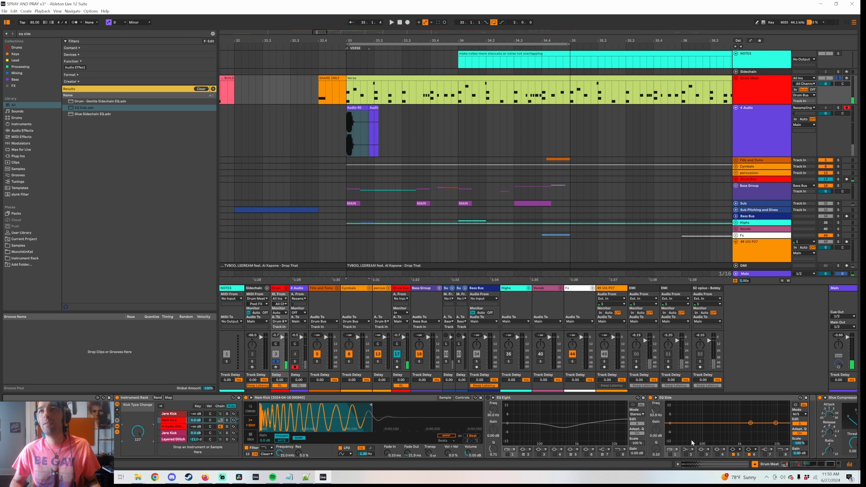
key(space)
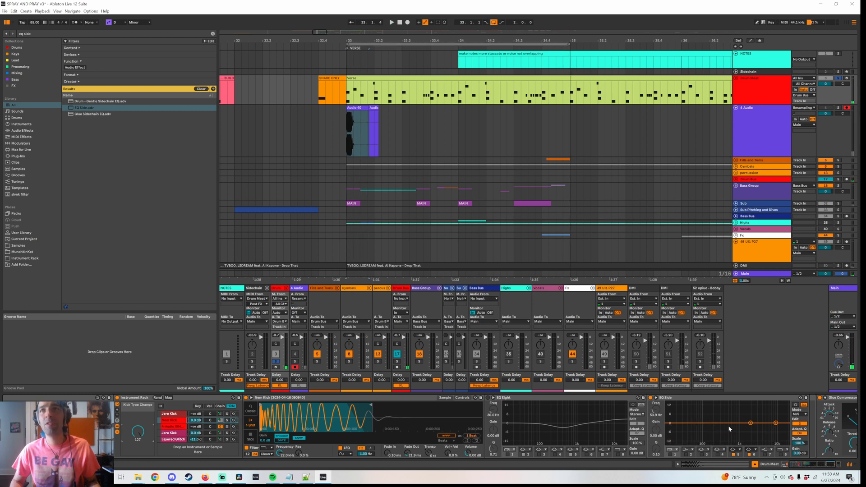
Step: Compare the device chains of Jere Kick and Nem Kick, examining the second Expander on the Jere Kick chain
click(169, 433)
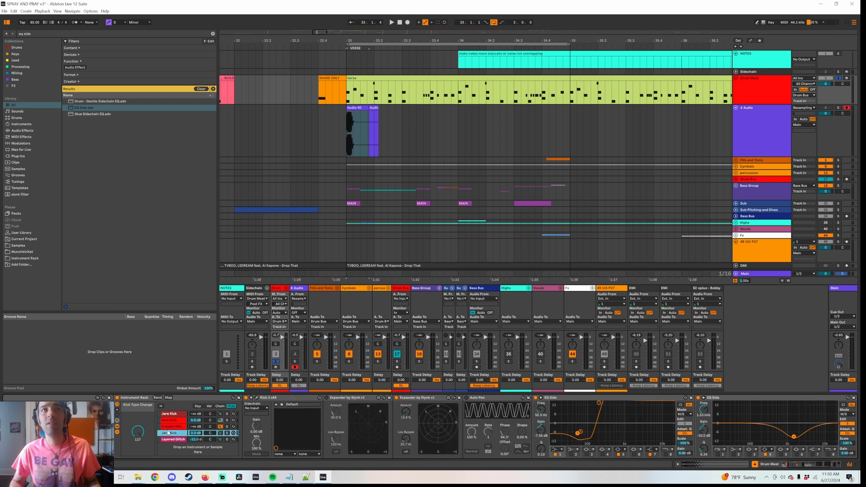
click(169, 421)
click(171, 433)
click(406, 413)
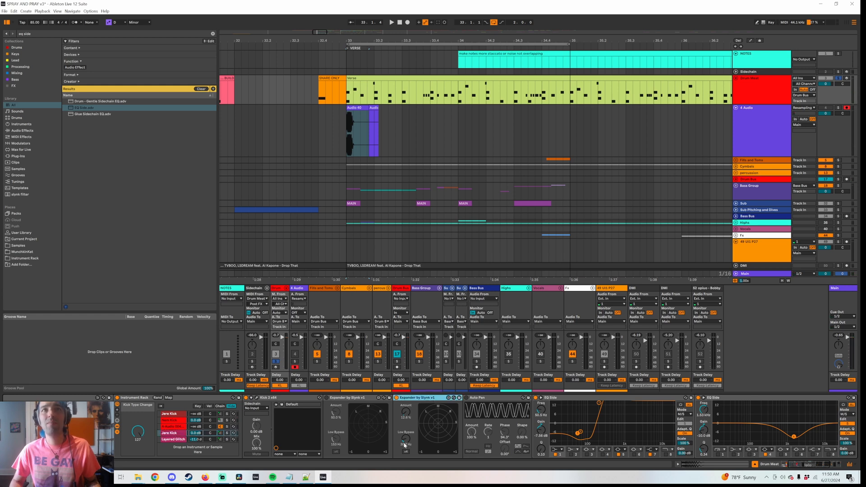
Step: Audition the Jere Kick chain with Kick Type Change at 0, examining the spectra in its two EQ Side devices
click(177, 439)
key(space)
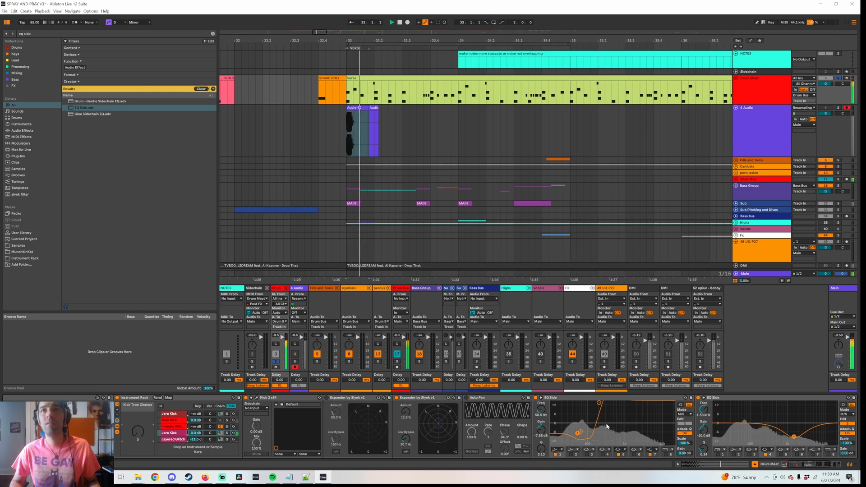
key(space)
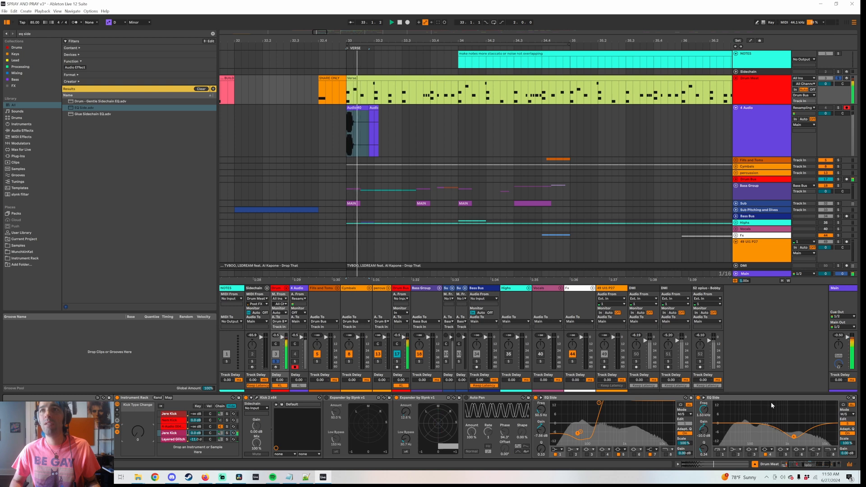
click(771, 400)
key(space)
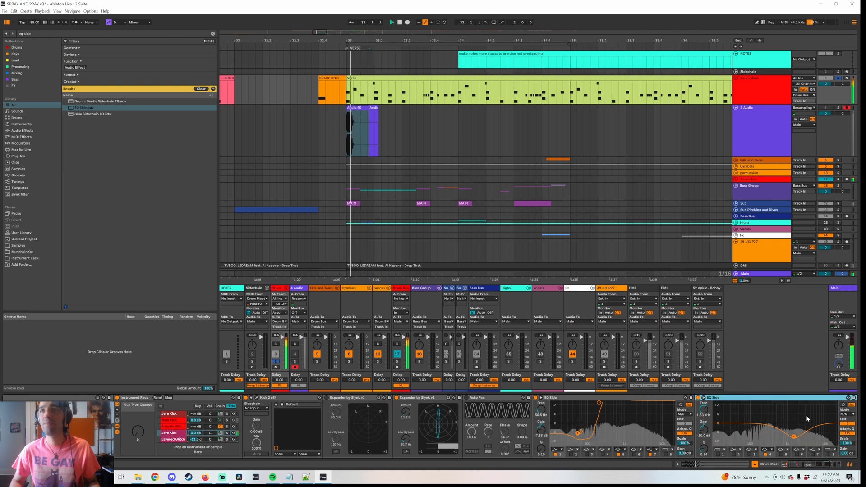
key(space)
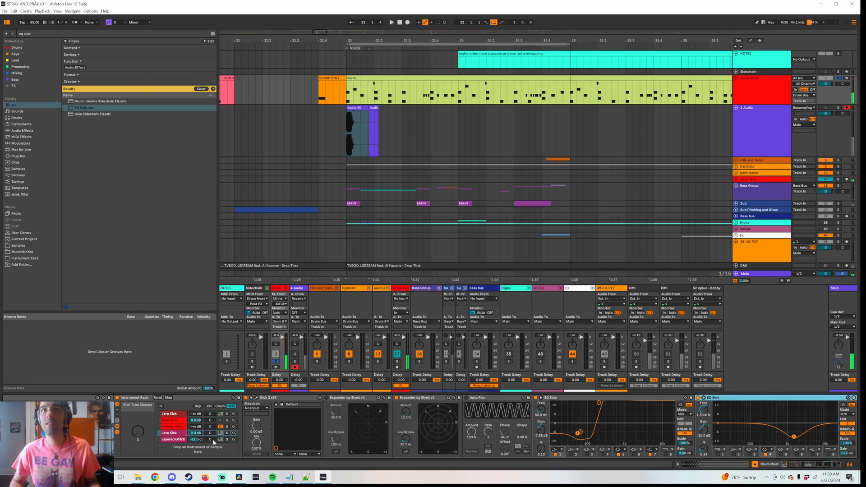
Step: Display the Nem Kick chain and replay the kick with Kick Type Change at 0
click(171, 419)
key(space)
key(ctrl+l)
key(space)
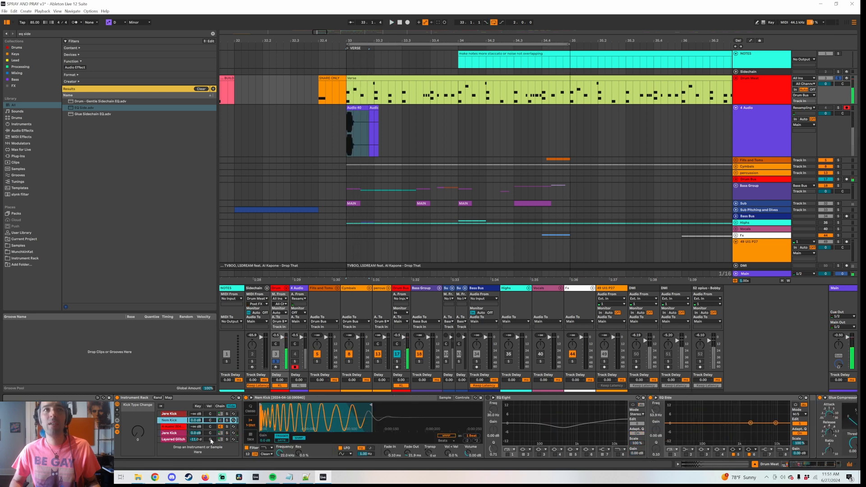
Step: Select the second Expander on the Jere Kick chain and compare the kicks by ear with Kick Type Change at 127 and 0
click(180, 434)
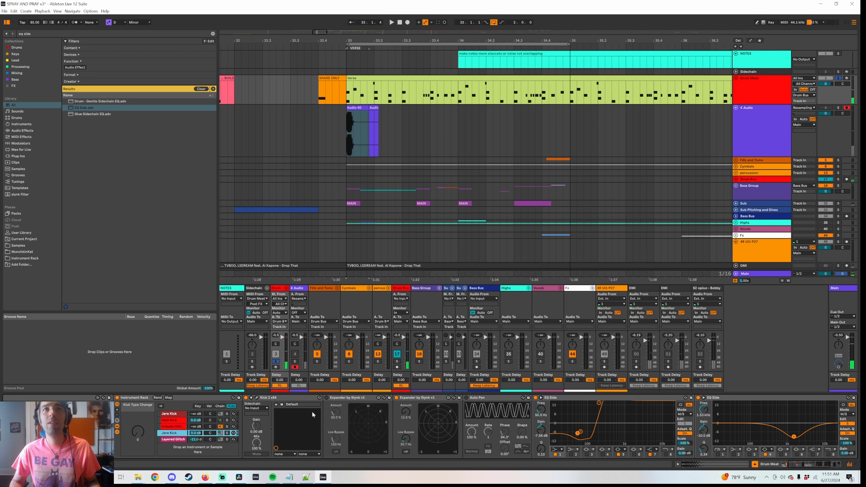
click(408, 405)
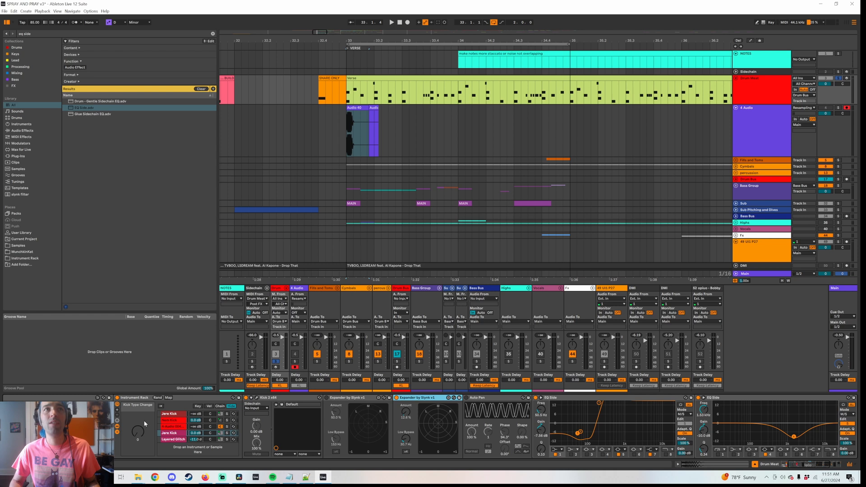
drag(138, 431, 138, 370)
key(space)
key(space)
key(space)
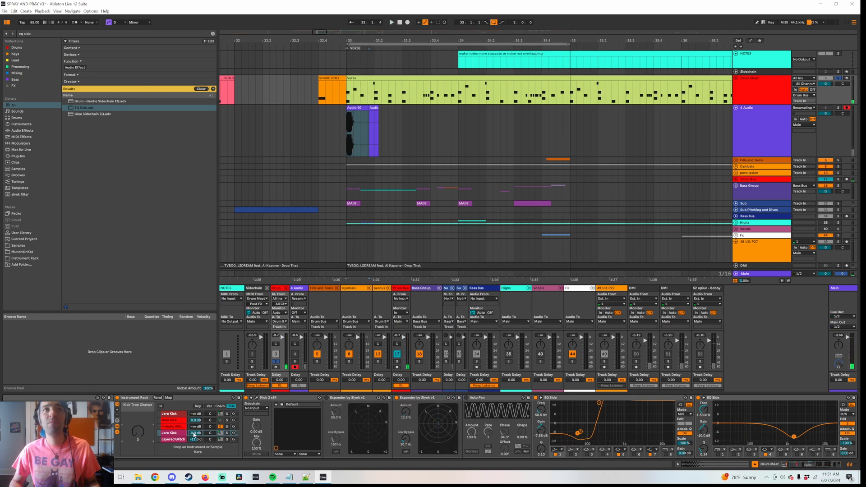
Step: Raise the second Expander's amount on the Jere Kick chain while playing the kick with Kick Type Change at 0
key(space)
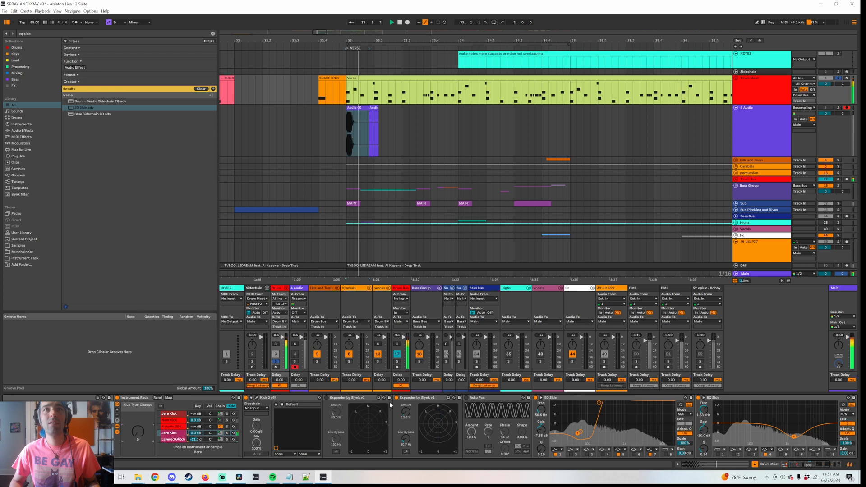
drag(406, 416, 406, 412)
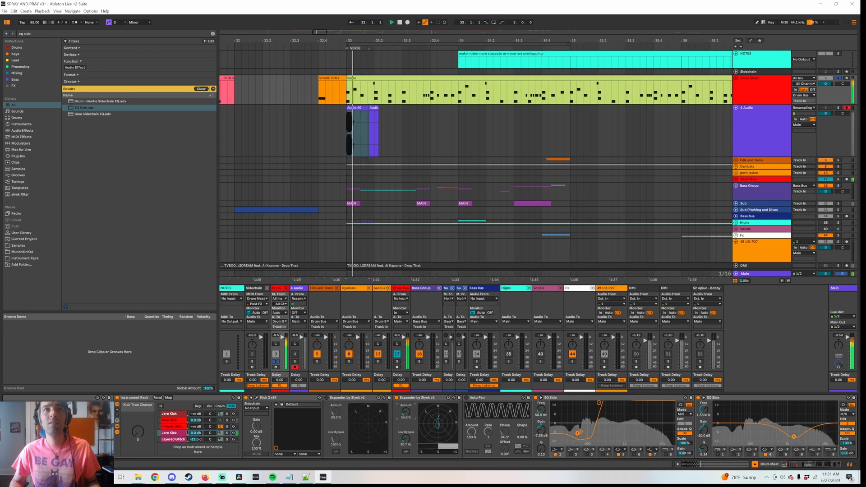
key(space)
key(space)
key(space)
key(space)
key(ctrl+l)
key(space)
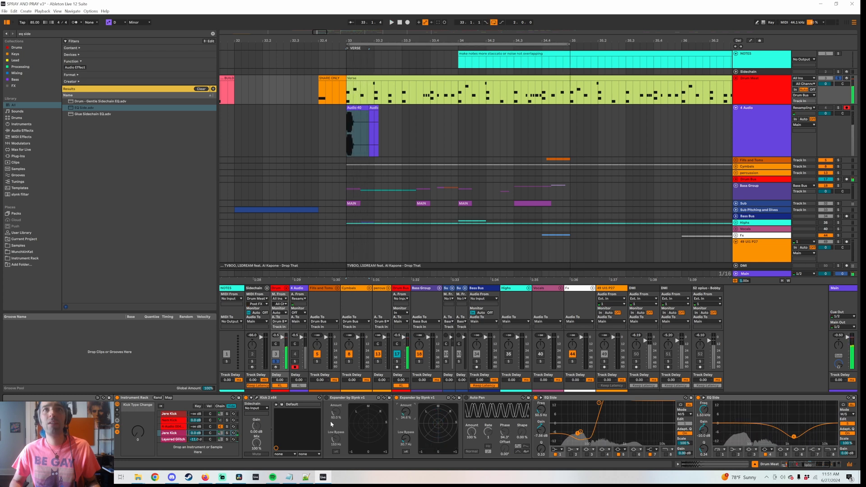
Step: Fine-tune the second Expander's amount during playback, and set Kick Type Change to 127 to audition the Nem Kick for comparison
key(space)
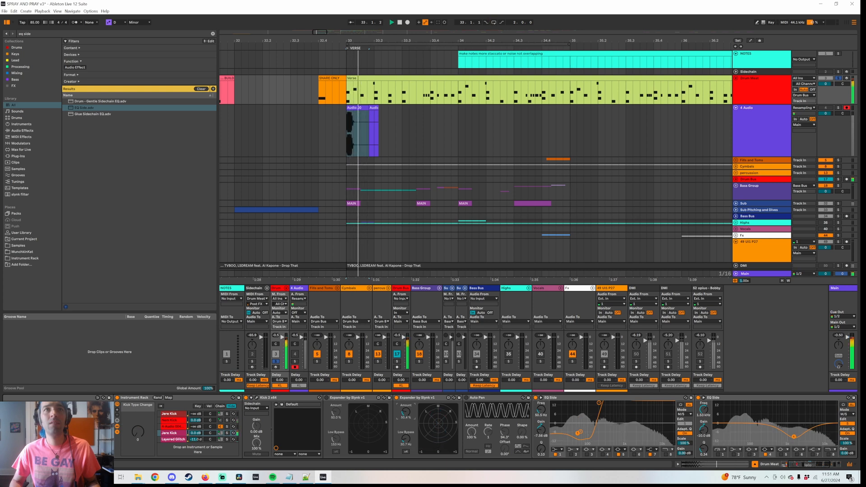
key(ctrl+l)
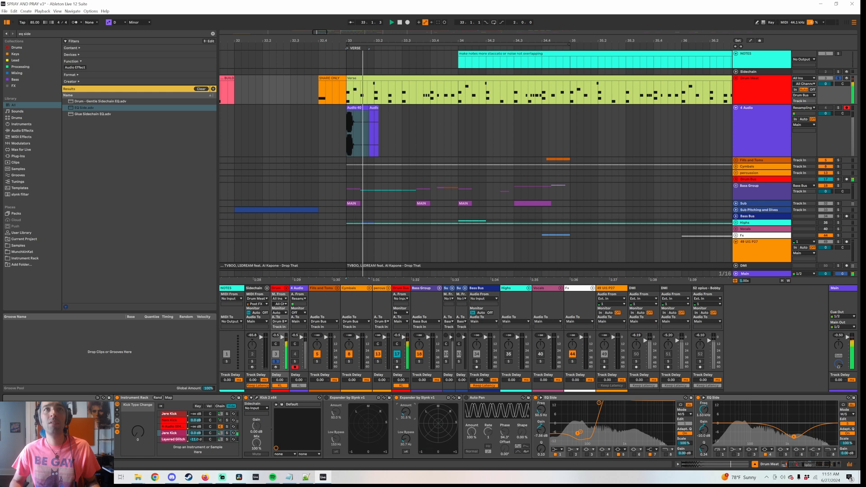
key(space)
key(space)
key(space)
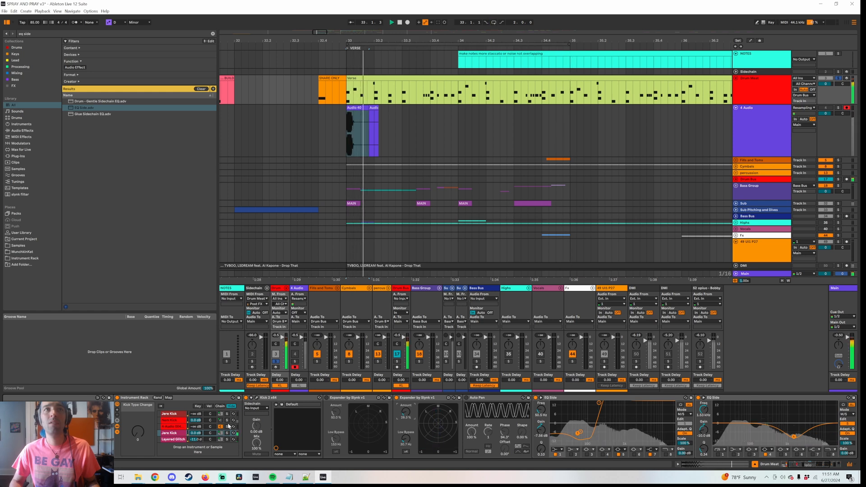
drag(140, 438, 140, 406)
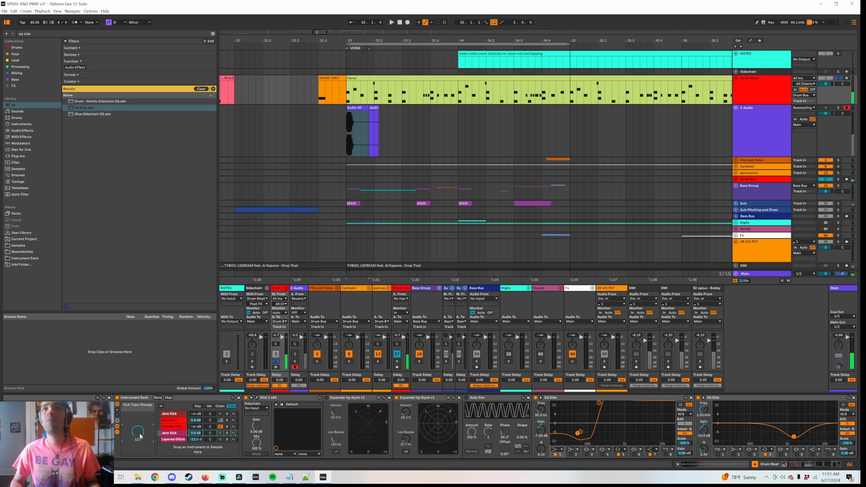
Step: Compare the recreated kick and the Nem Kick by ear with Kick Type Change at 0 and 127
drag(132, 419, 132, 451)
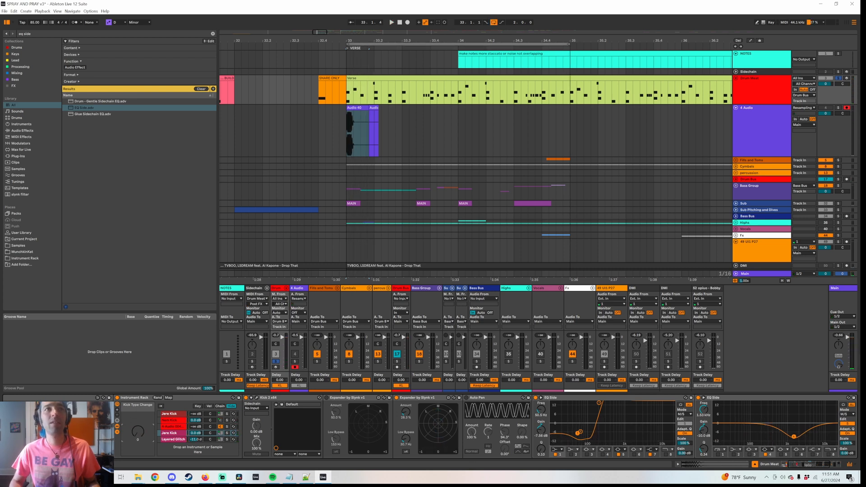
key(space)
key(ctrl+space)
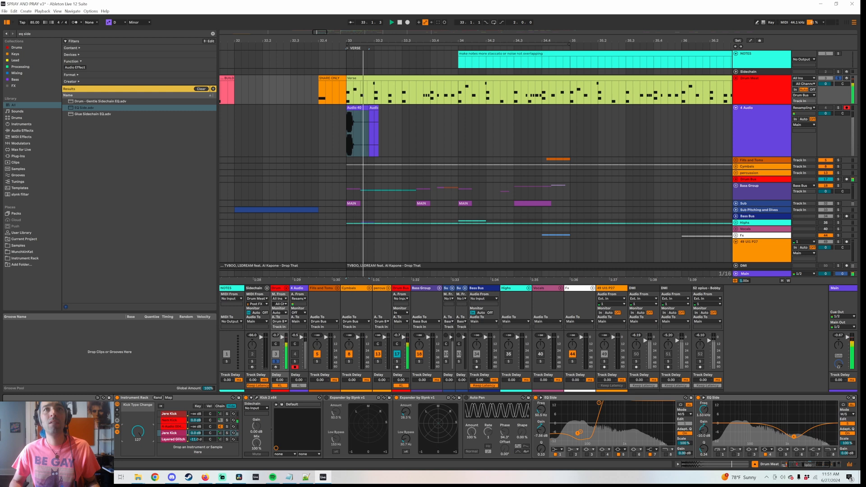
key(ctrl+space)
key(ctrl+space)
key(ctrl+space)
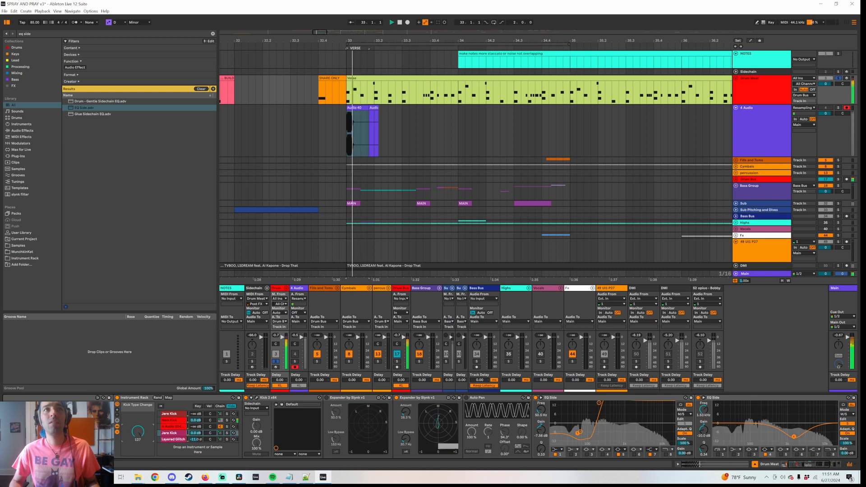
Step: Display the remaining effects on the Jere Kick chain and record the kick onto the 4 Audio track
scroll(496, 426, right, 5)
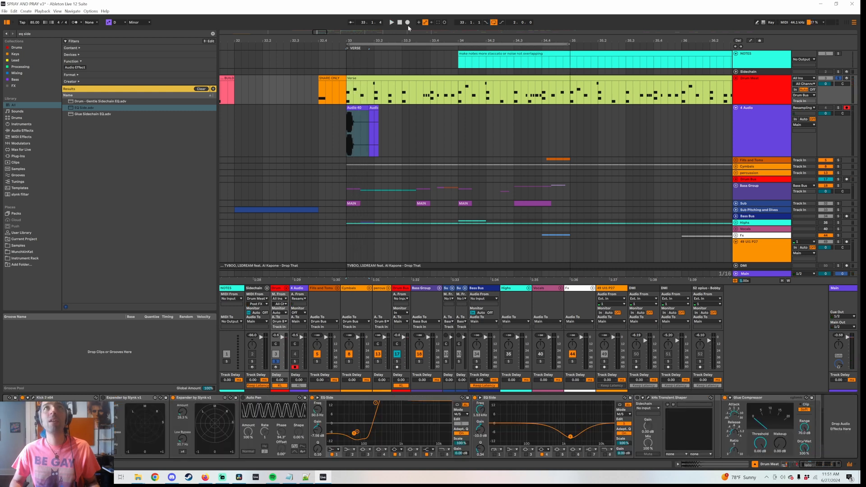
click(408, 23)
key(space)
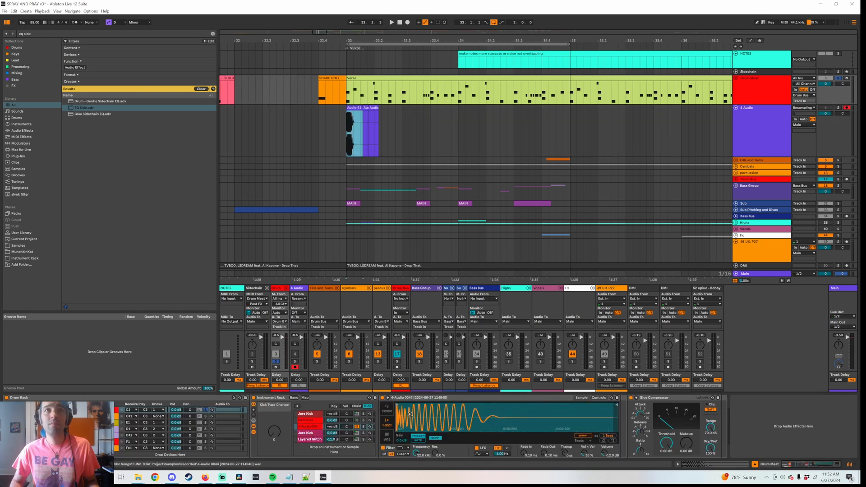
Step: Examine the recorded kick's waveform in Simpler and compare it repeatedly with the Nem Kick chain's waveform
drag(397, 413, 405, 414)
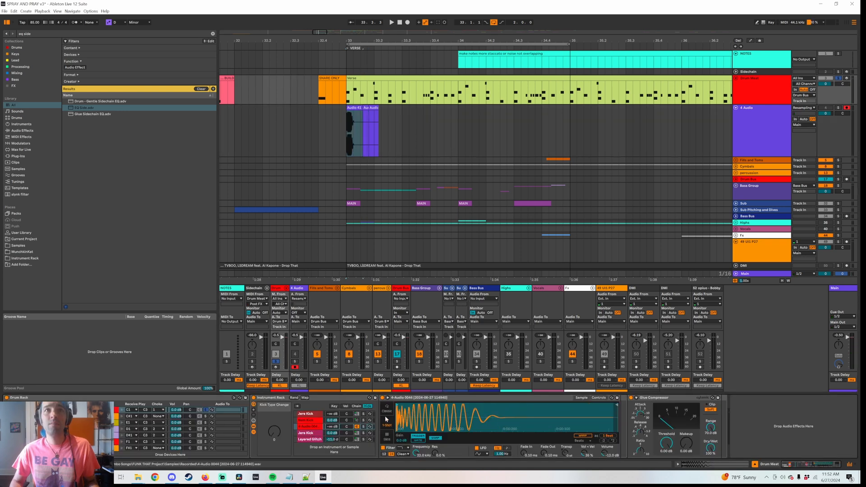
drag(472, 417, 417, 435)
click(306, 420)
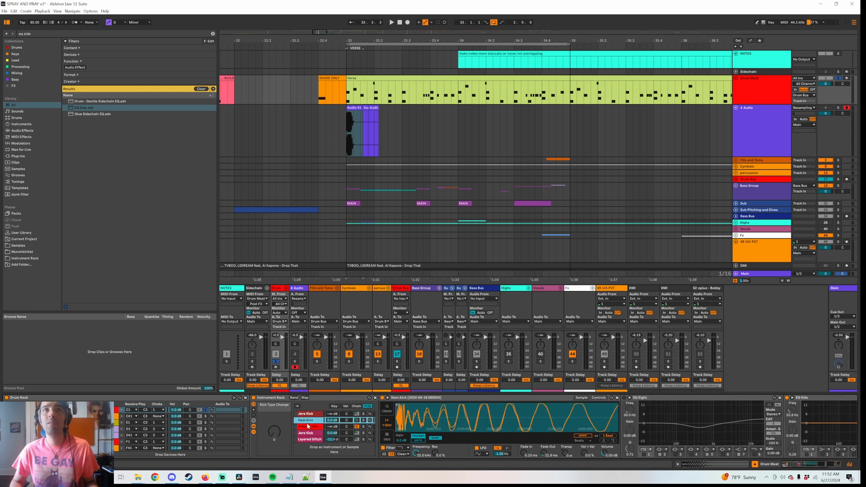
click(307, 426)
click(306, 421)
click(307, 428)
click(306, 421)
click(307, 427)
click(306, 421)
click(308, 427)
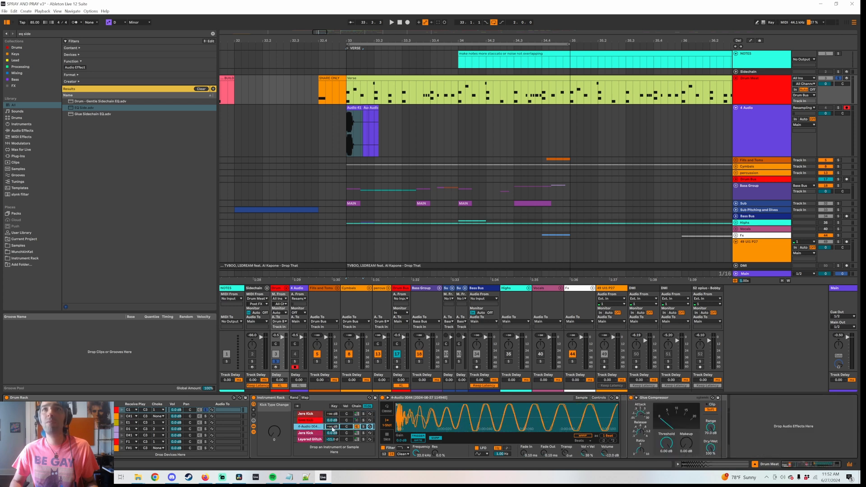
Step: Enable band 1 of the Jere Kick chain's second EQ Side, raise it to about 211 Hz during playback, and compare with it bypassed
click(309, 433)
scroll(499, 457, right, 5)
click(496, 454)
key(space)
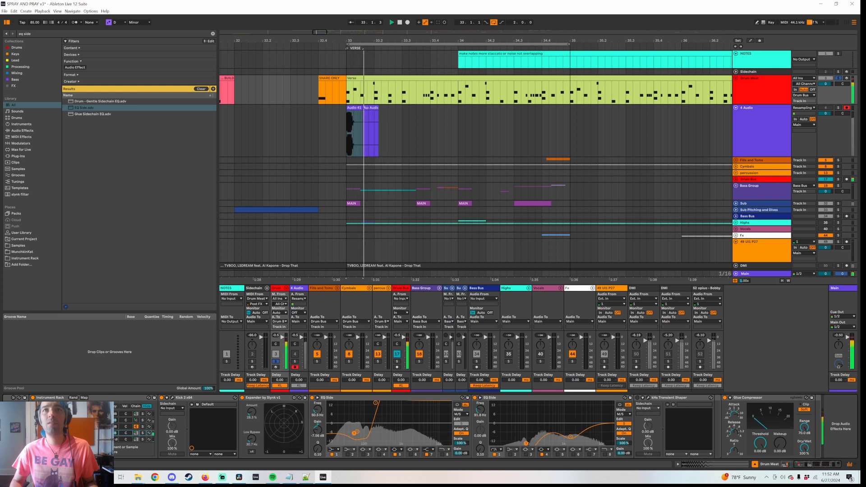
drag(526, 444, 538, 432)
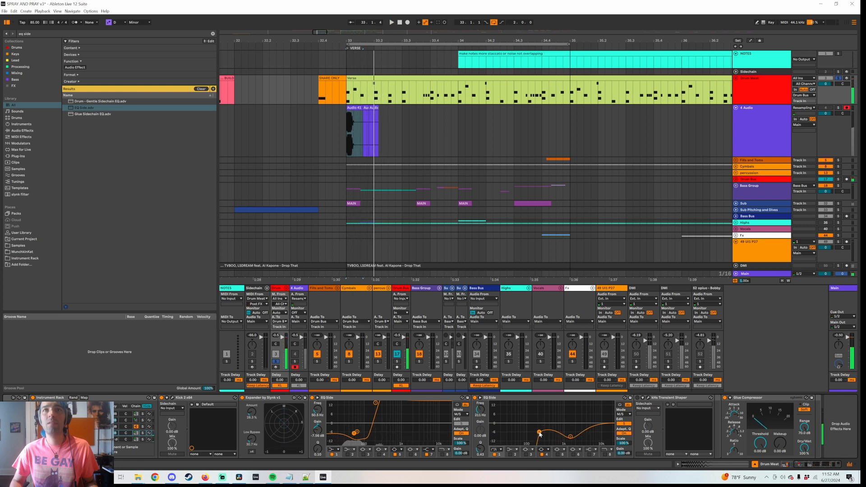
click(495, 454)
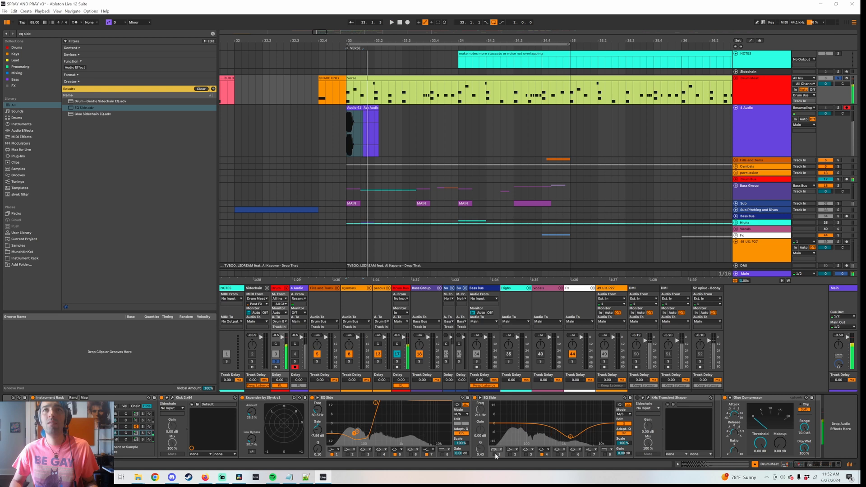
click(495, 454)
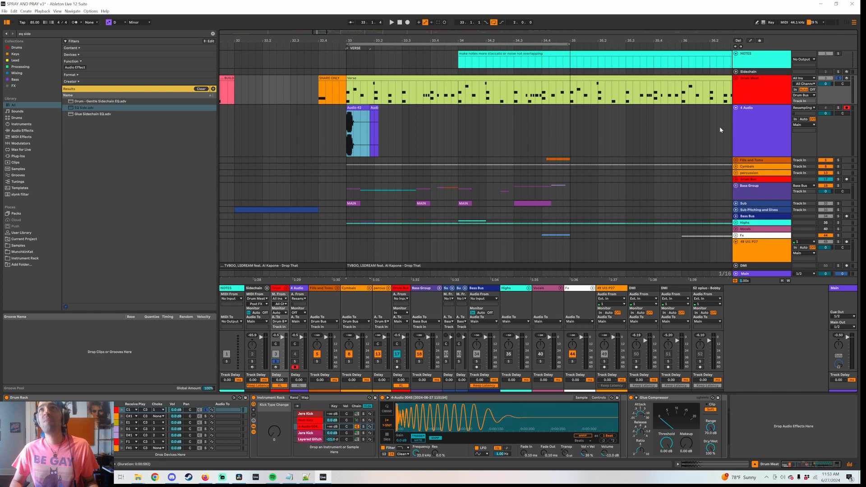
Step: Display the Jere Kick chain on the Drum Meat track and audition the kick while toggling the second EQ Side's band 1
click(763, 120)
click(757, 92)
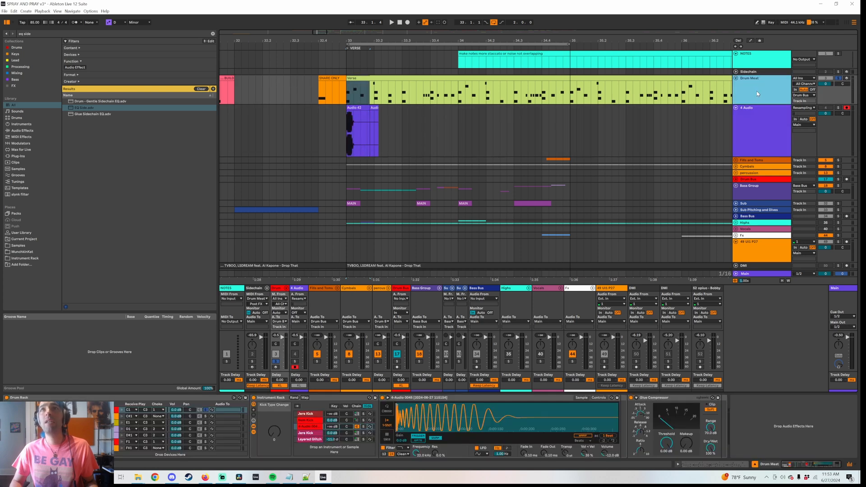
click(310, 433)
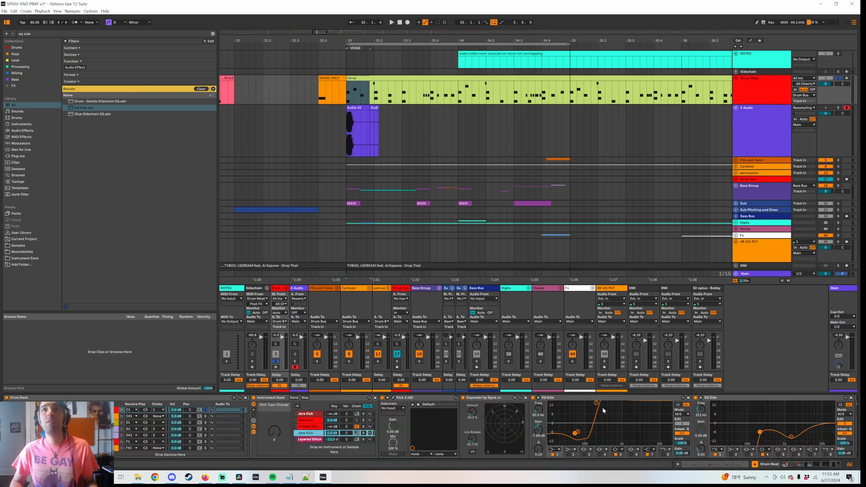
click(716, 454)
key(space)
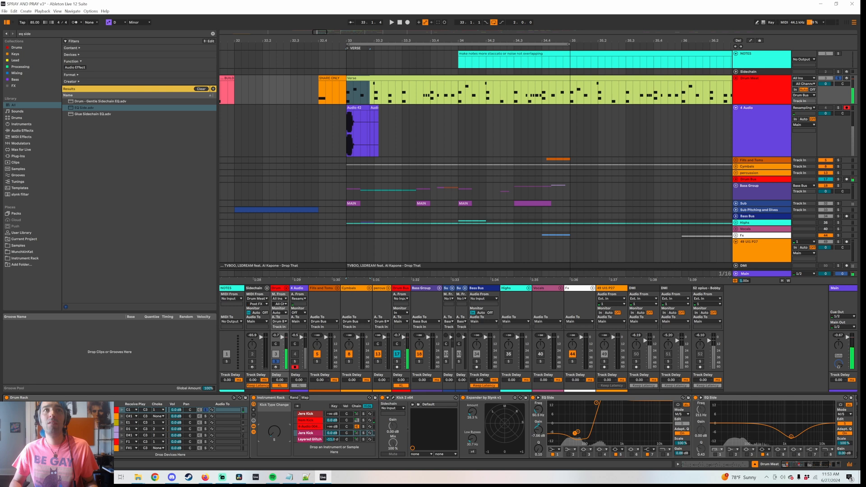
key(space)
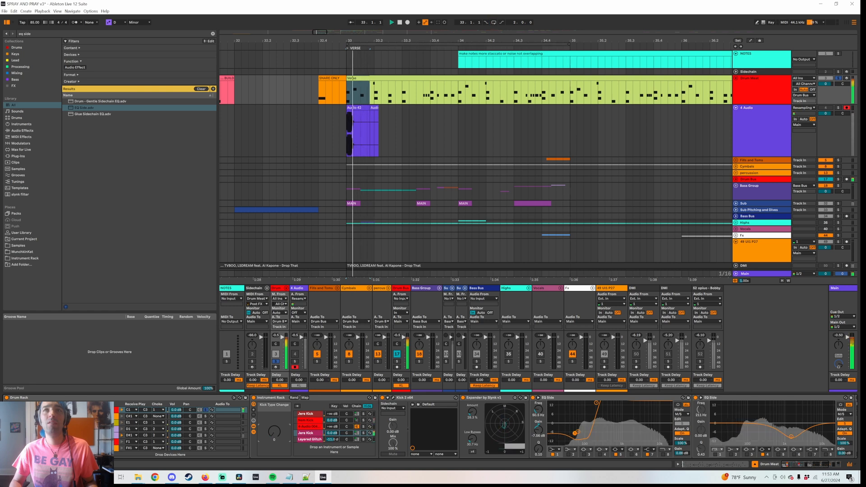
Step: Select kHs Transient Shaper, record the kick onto the 4 Audio track, and open the recorded clip's waveform
click(800, 464)
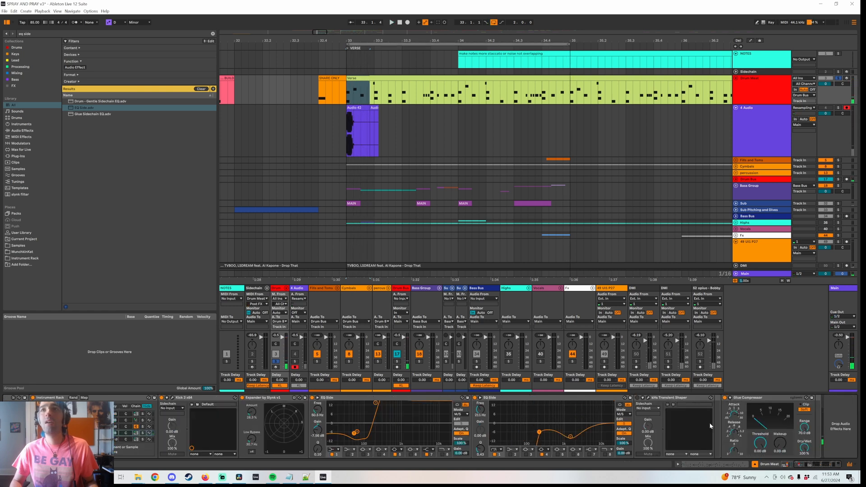
click(667, 399)
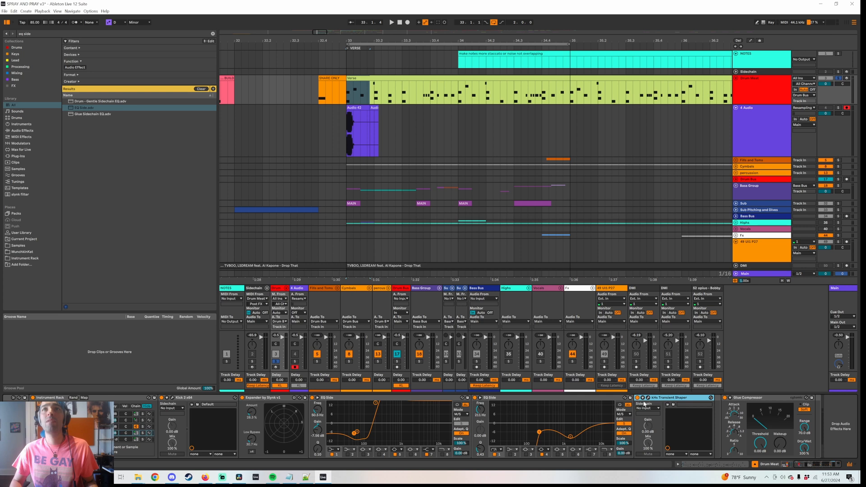
click(409, 24)
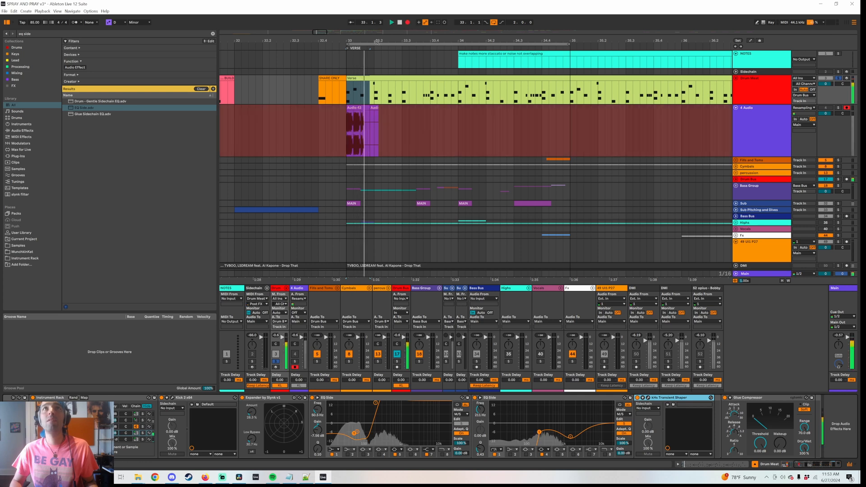
key(space)
double_click(354, 108)
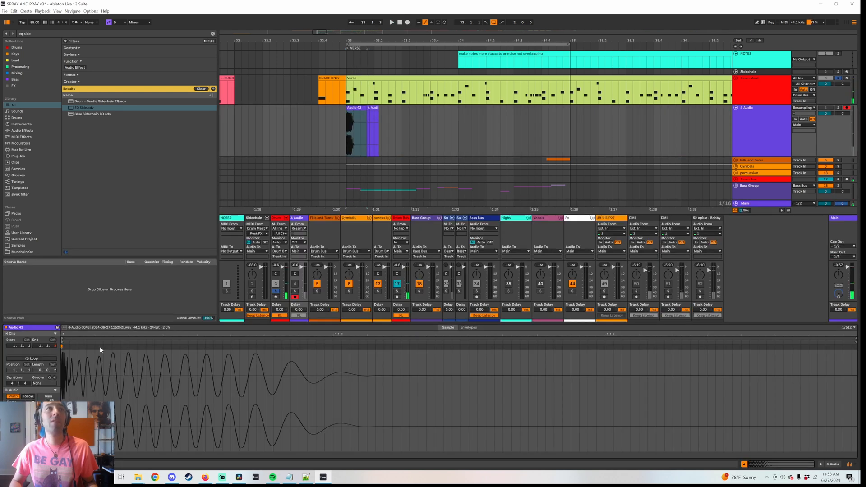
Step: Return to the Drum Meat devices and audition the kick while toggling kHs Transient Shaper and the second EQ Side's band 1
double_click(765, 95)
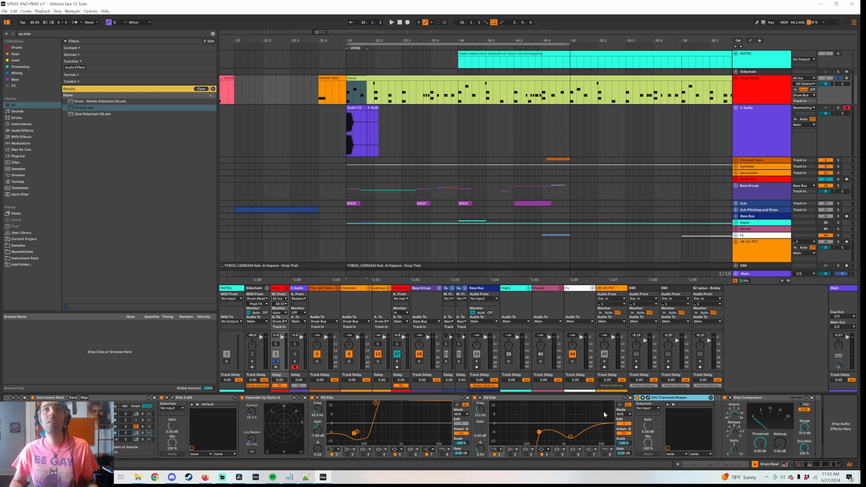
key(space)
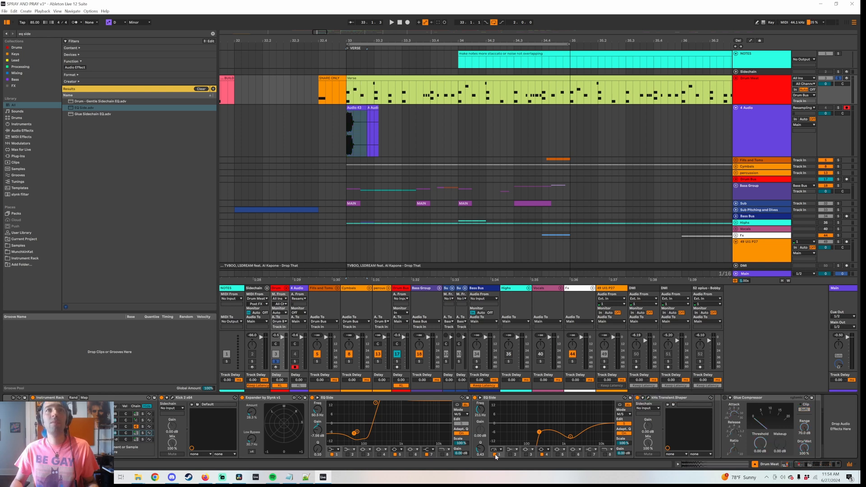
key(ctrl+space)
click(637, 397)
key(ctrl+space)
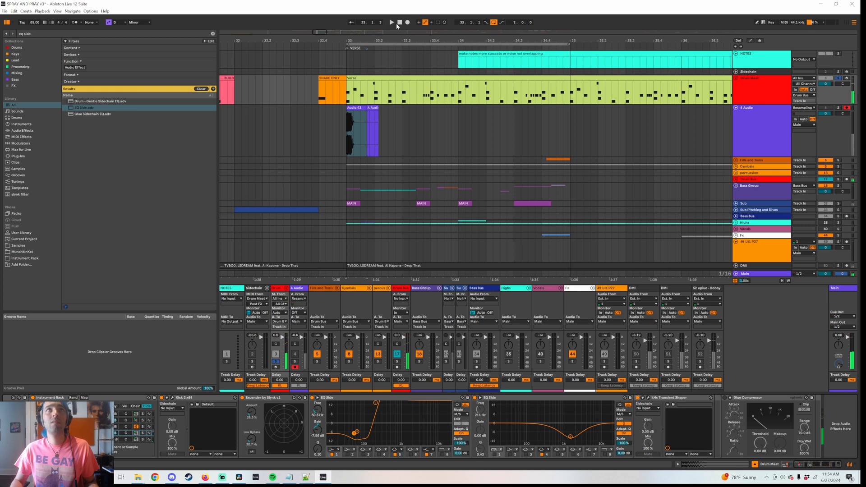
click(494, 454)
key(space)
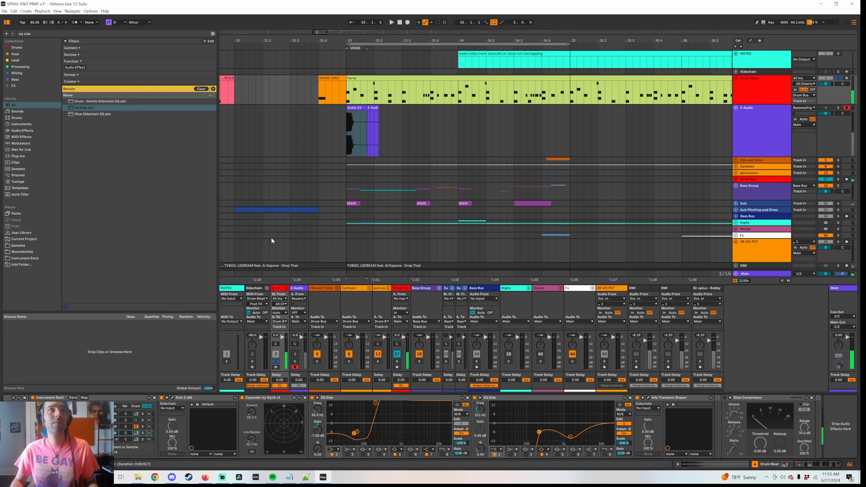
Step: Record another pass of the kick onto the 4 Audio track with the second EQ Side's band 1 enabled
click(407, 23)
click(470, 152)
key(space)
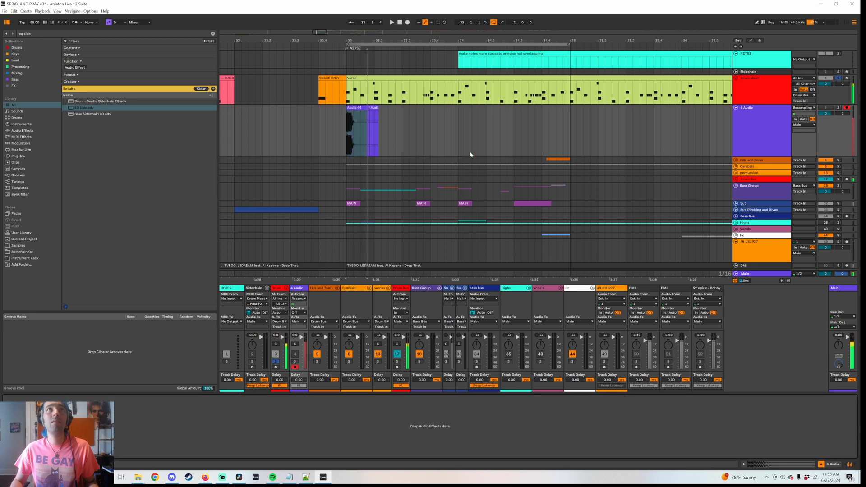
Step: Load the new 4 Audio recording into the resampled kick chain's Simpler, inspect its waveform, and return to the Jere Kick chain
click(775, 96)
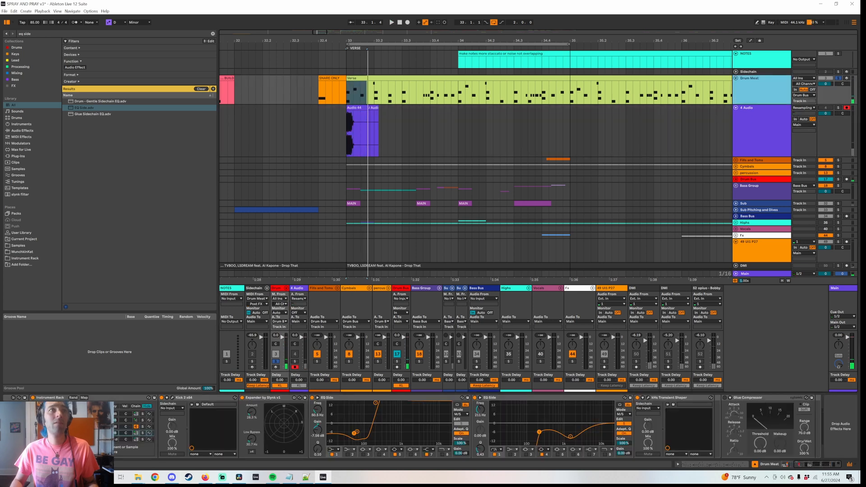
click(97, 426)
click(354, 116)
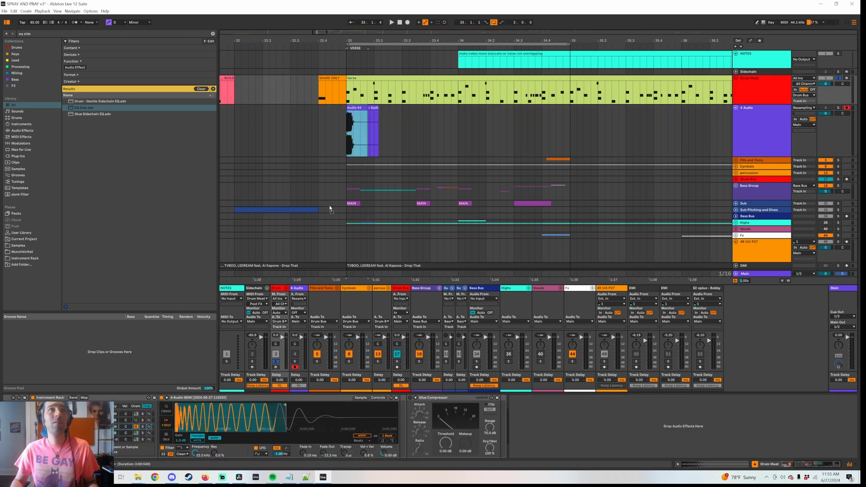
drag(221, 417, 219, 417)
click(90, 432)
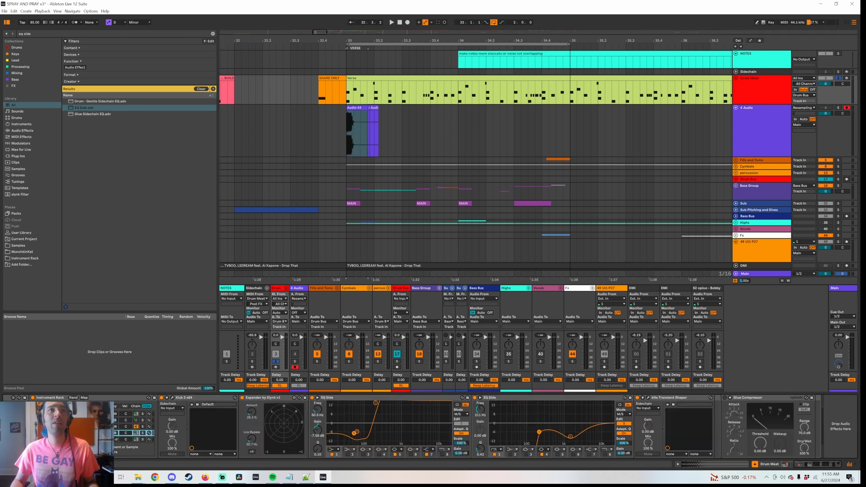